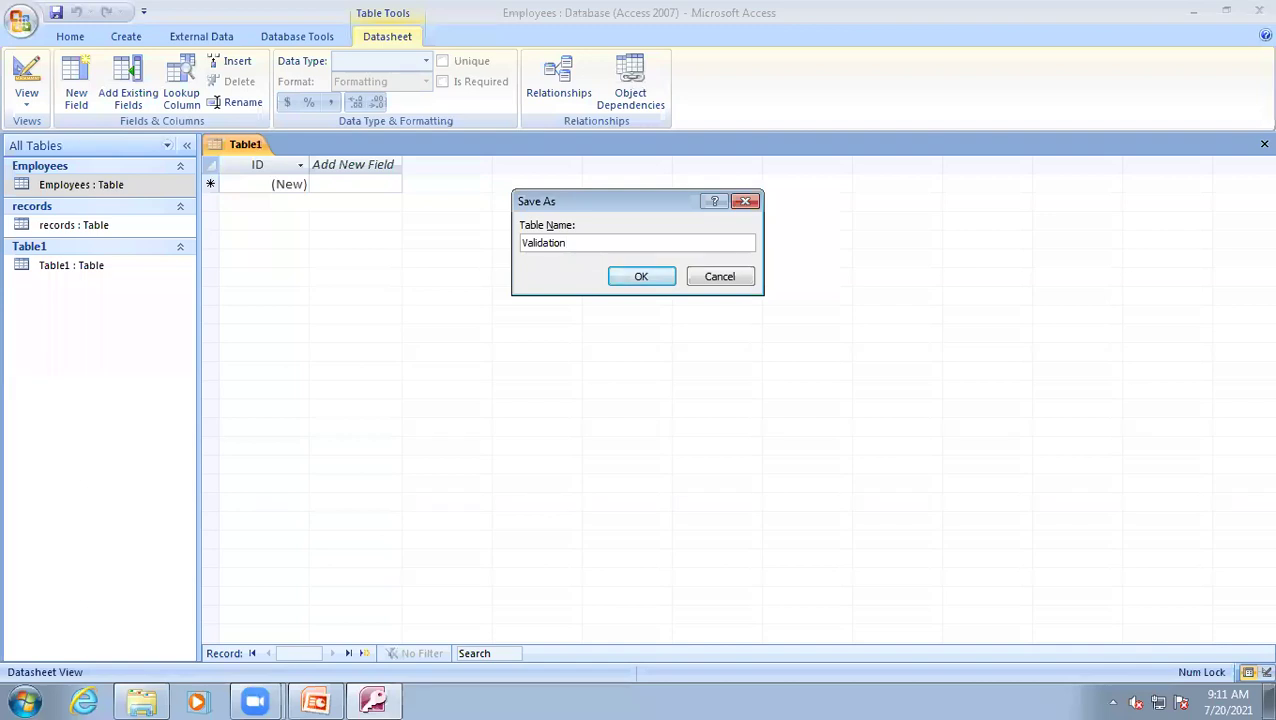
# Save the new table as Validation_rules and open it in Design view
pyautogui.write('_rules')
pyautogui.press('Return')
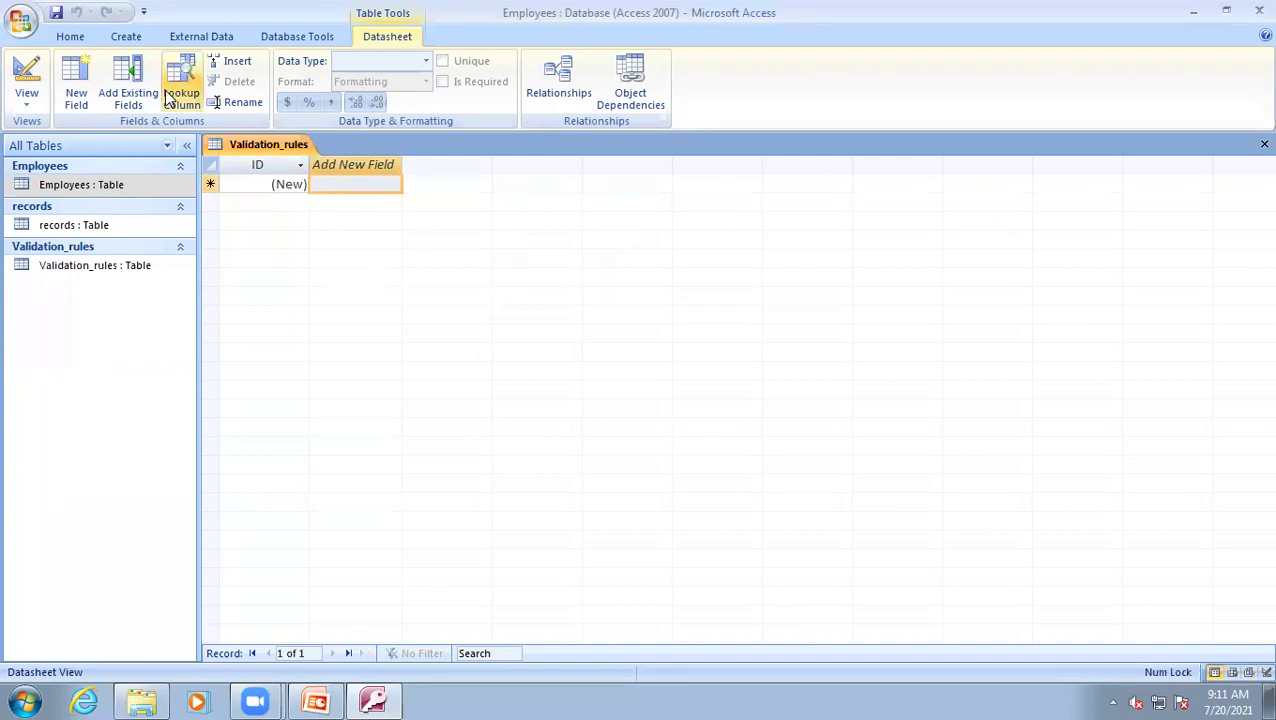
pyautogui.click(26, 76)
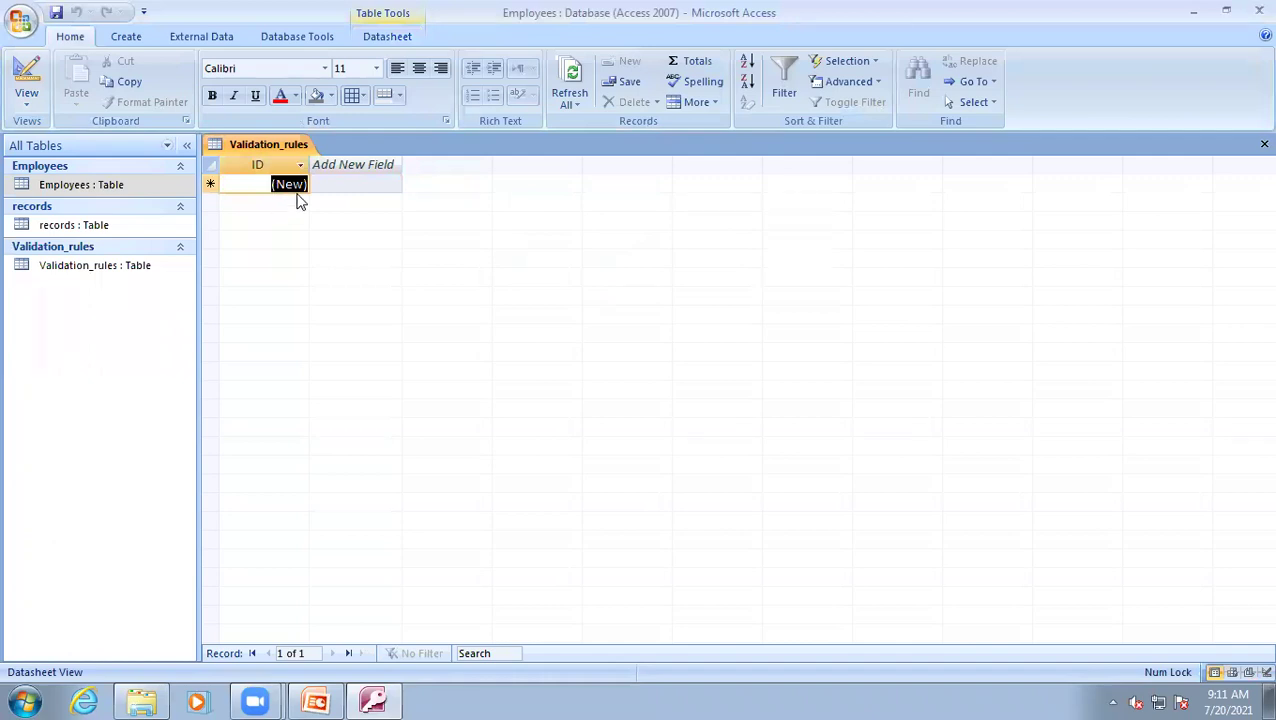
pyautogui.click(26, 76)
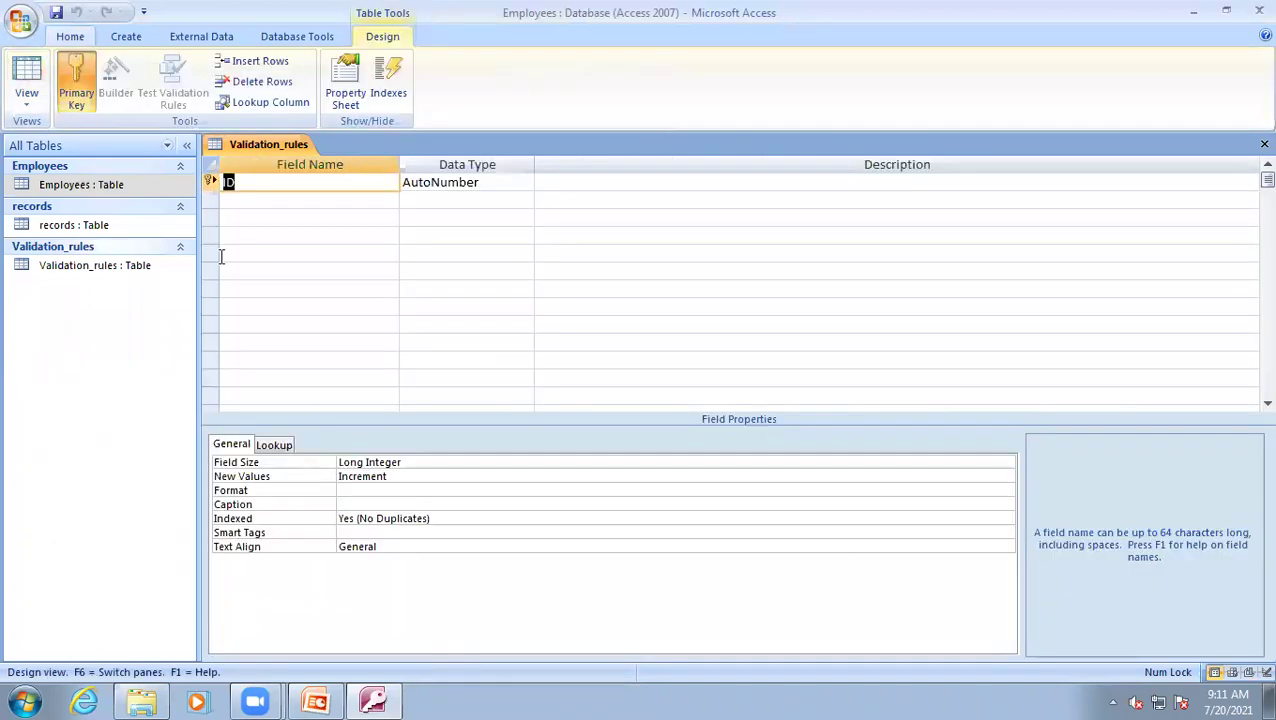
# Add a field named F1 below ID with the Number data type
pyautogui.click(285, 202)
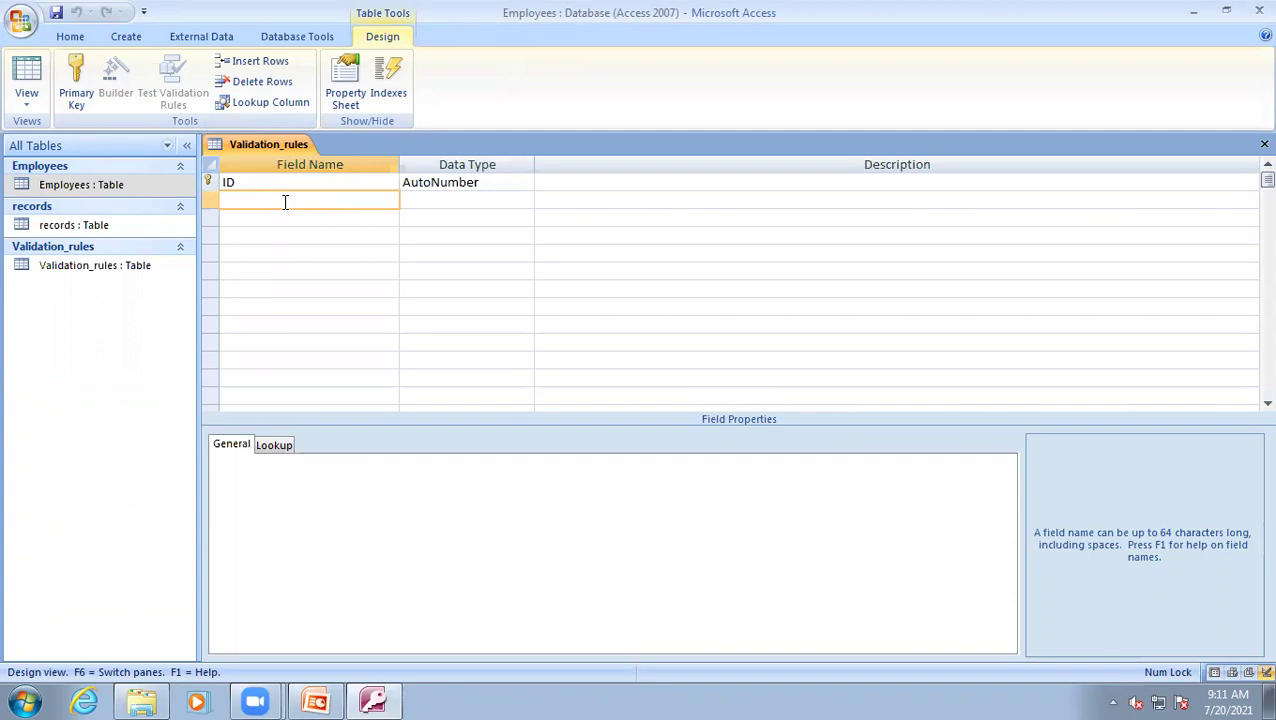
pyautogui.write('F1')
pyautogui.click(484, 201)
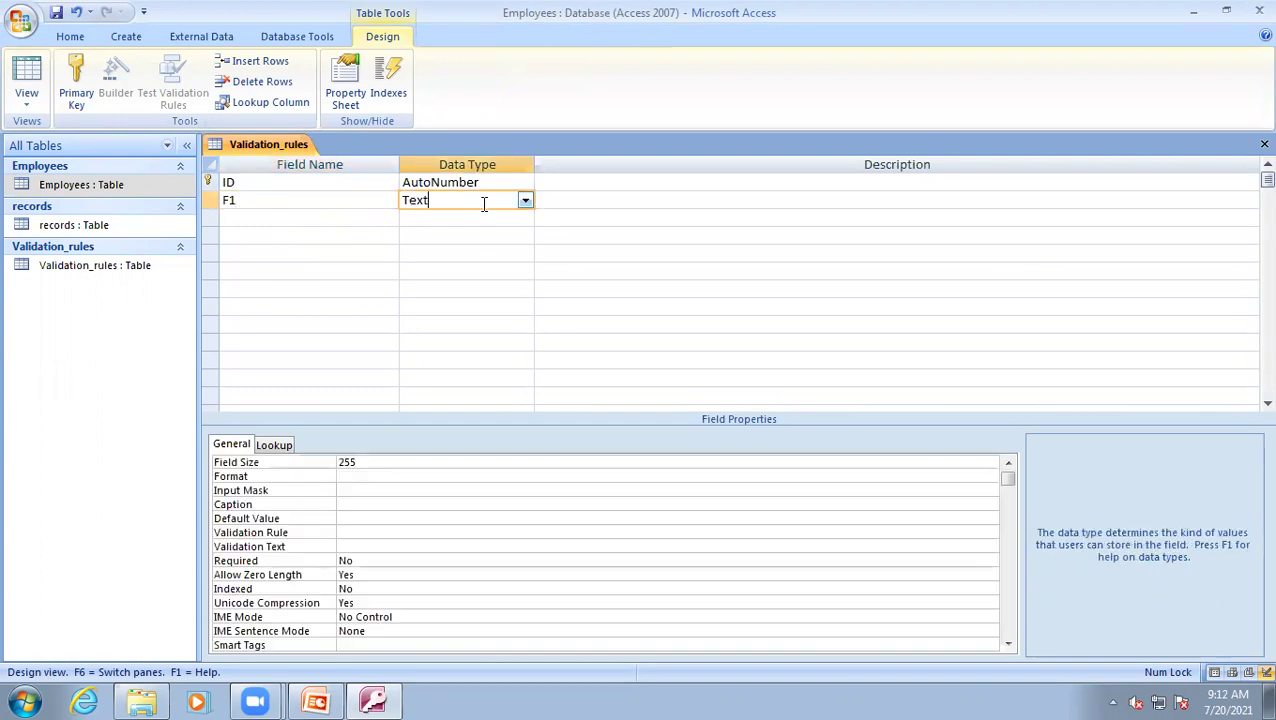
pyautogui.click(525, 201)
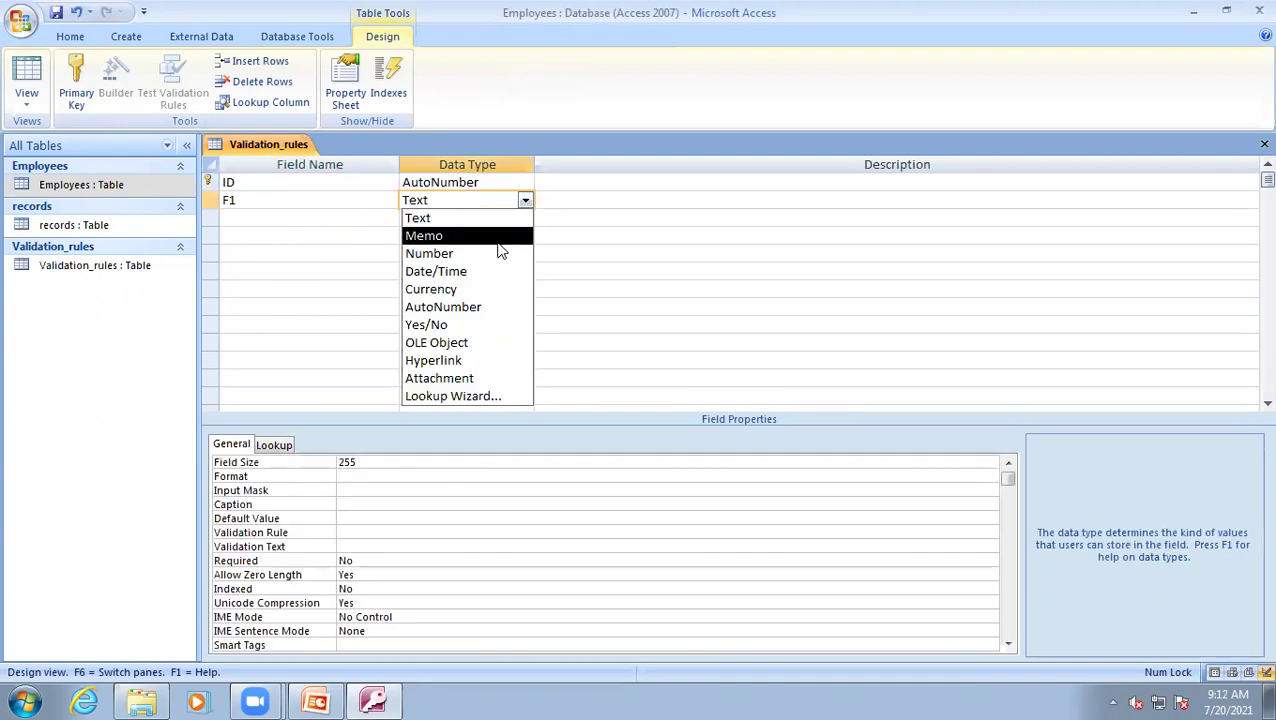
pyautogui.click(488, 243)
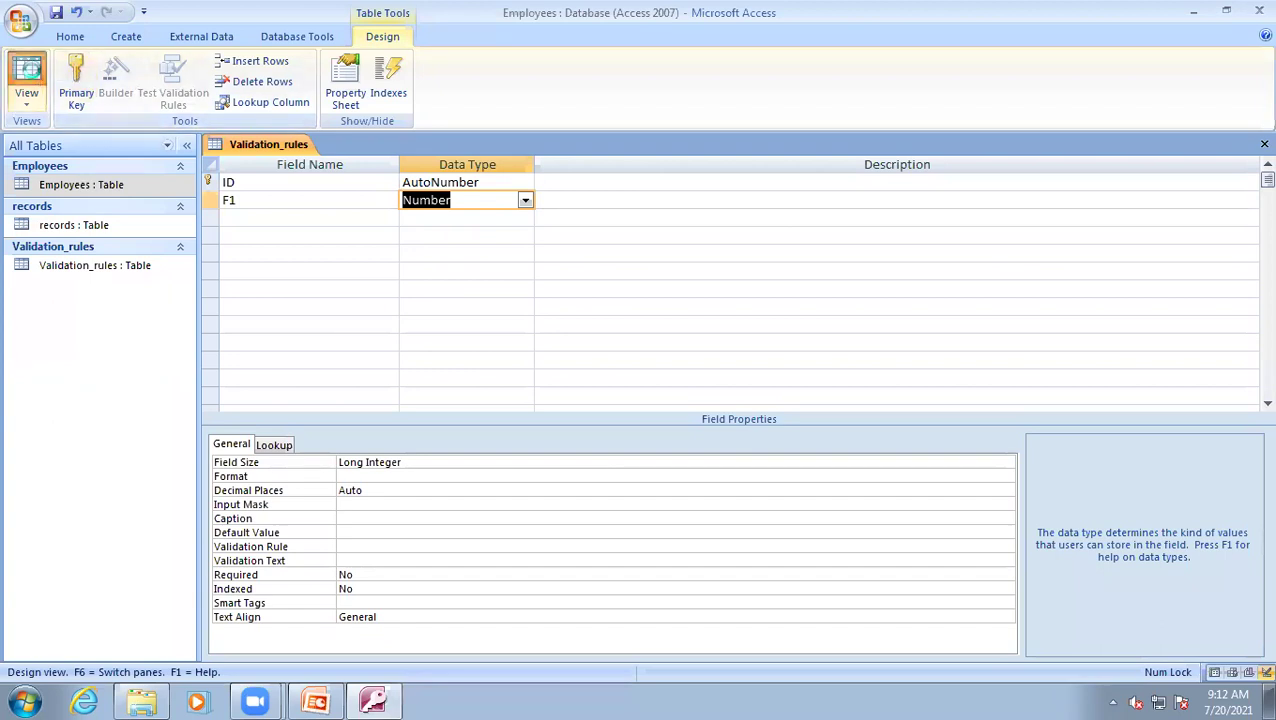
# Save the table and enter three records in Datasheet view with F1 values 0, 6 and 90
pyautogui.click(28, 82)
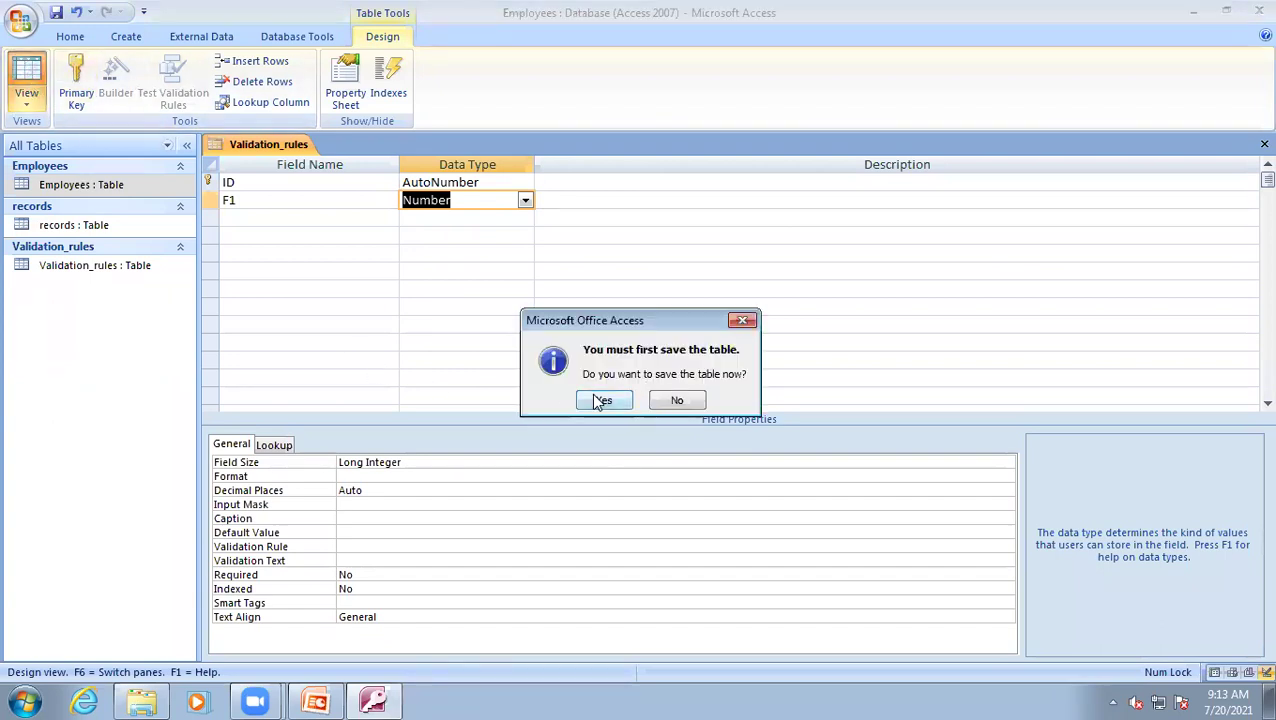
pyautogui.click(603, 400)
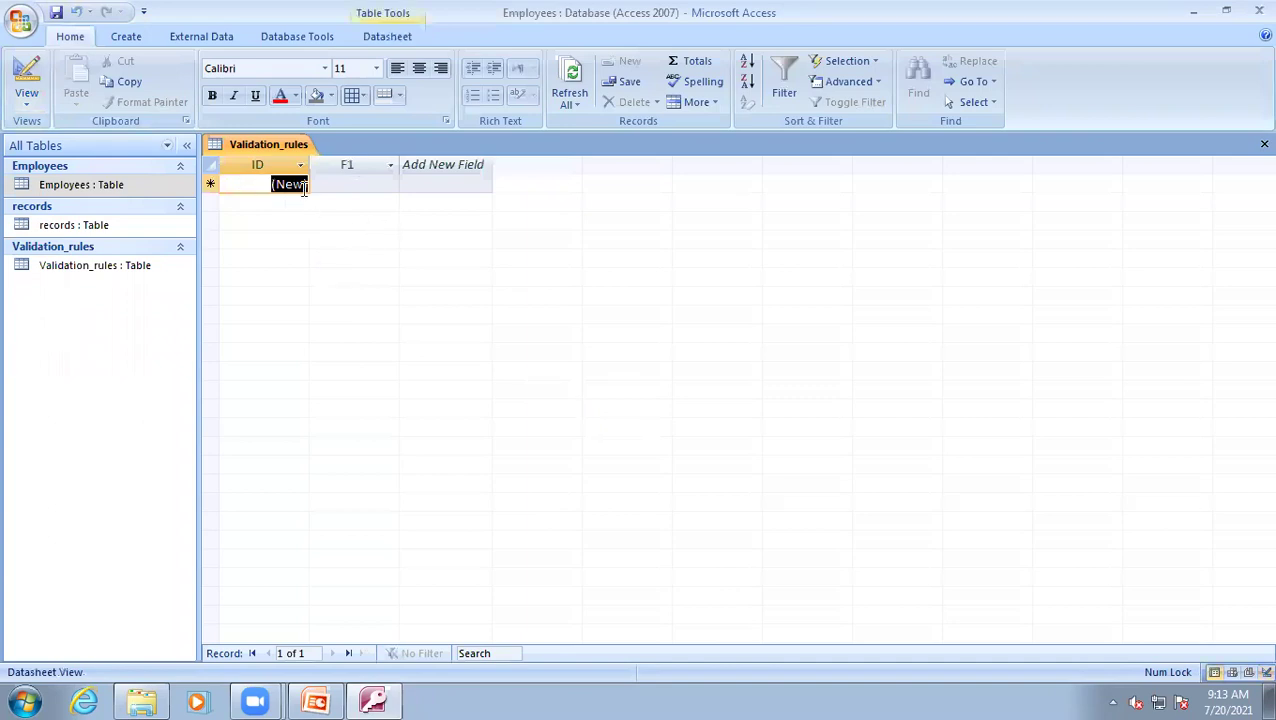
pyautogui.click(364, 185)
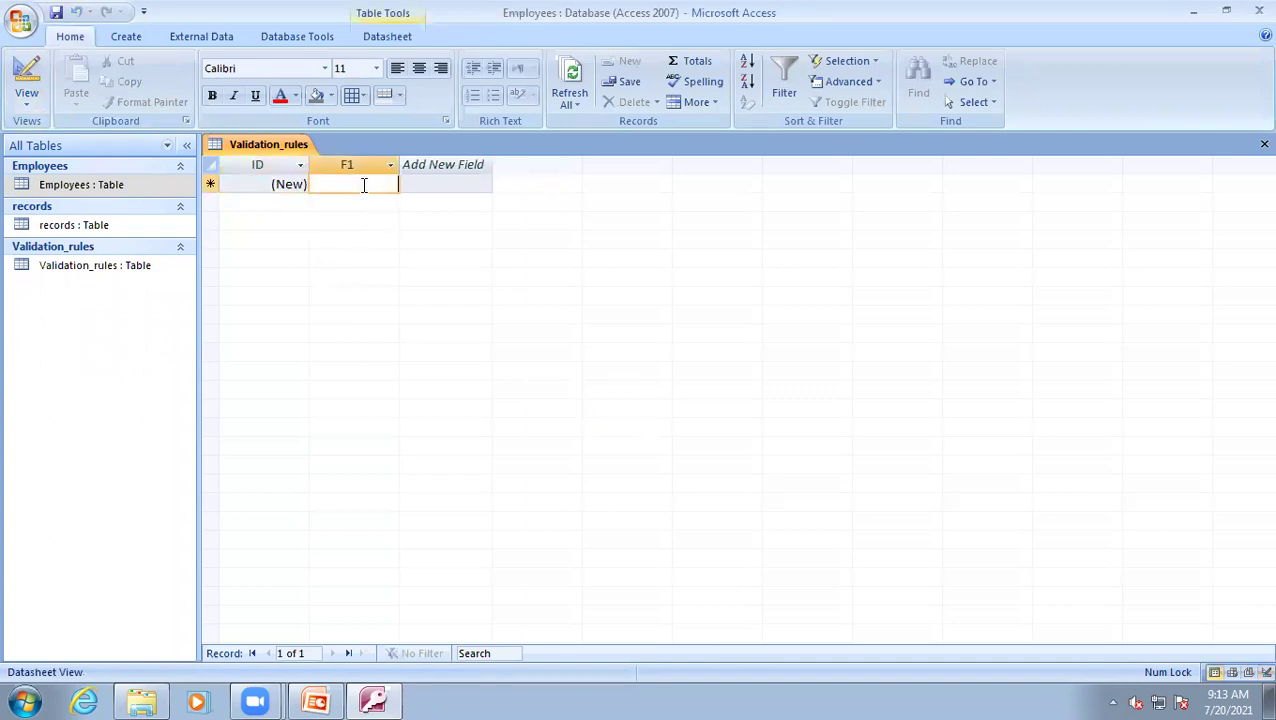
pyautogui.write('0')
pyautogui.click(343, 207)
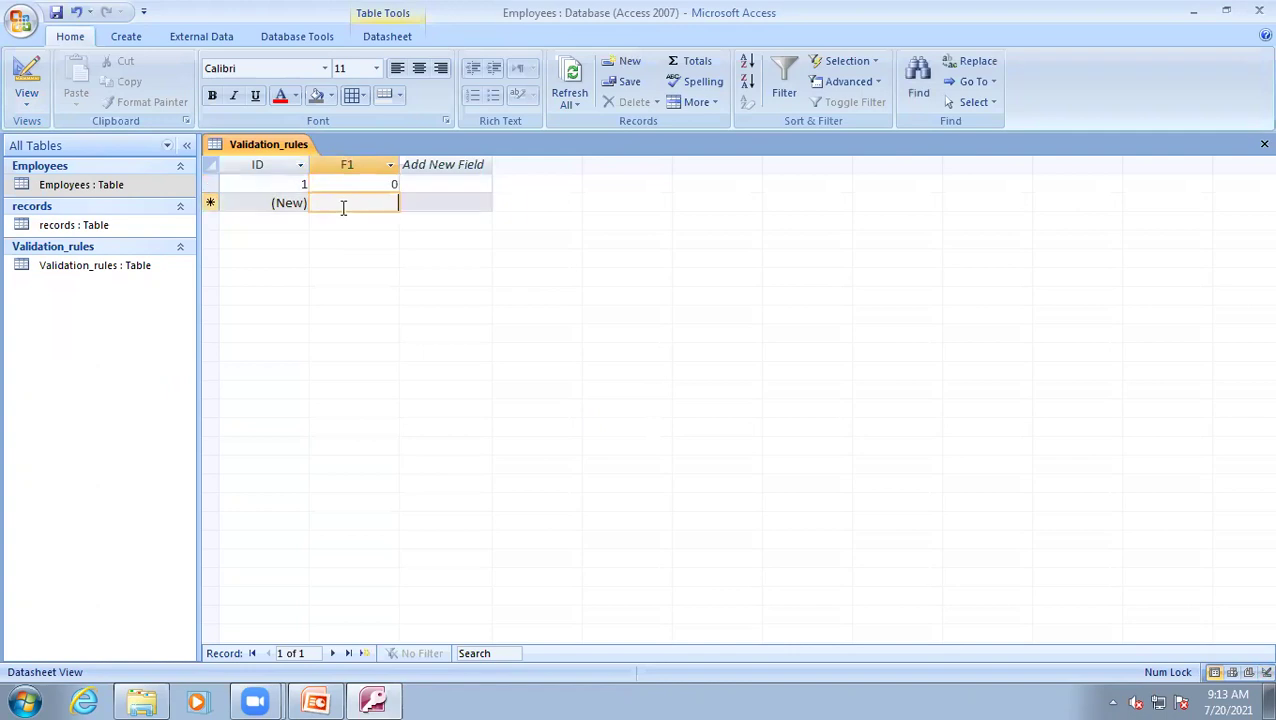
pyautogui.write('6')
pyautogui.click(356, 222)
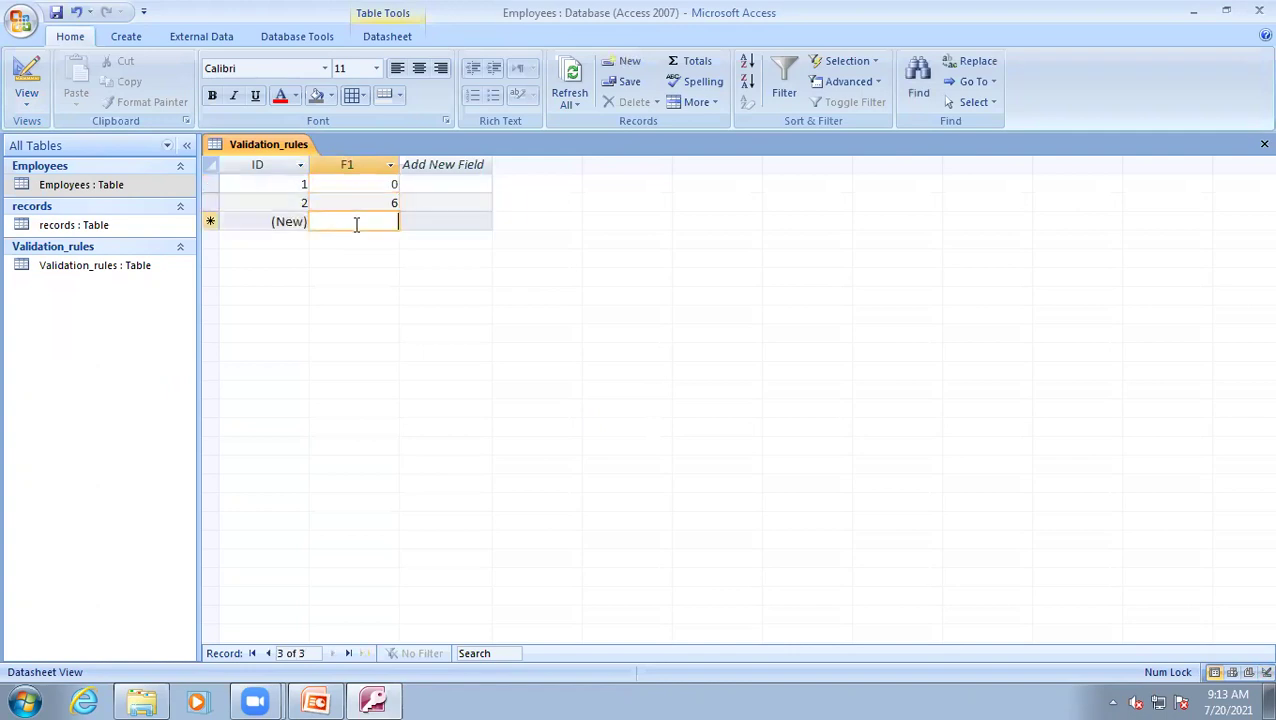
pyautogui.write('90')
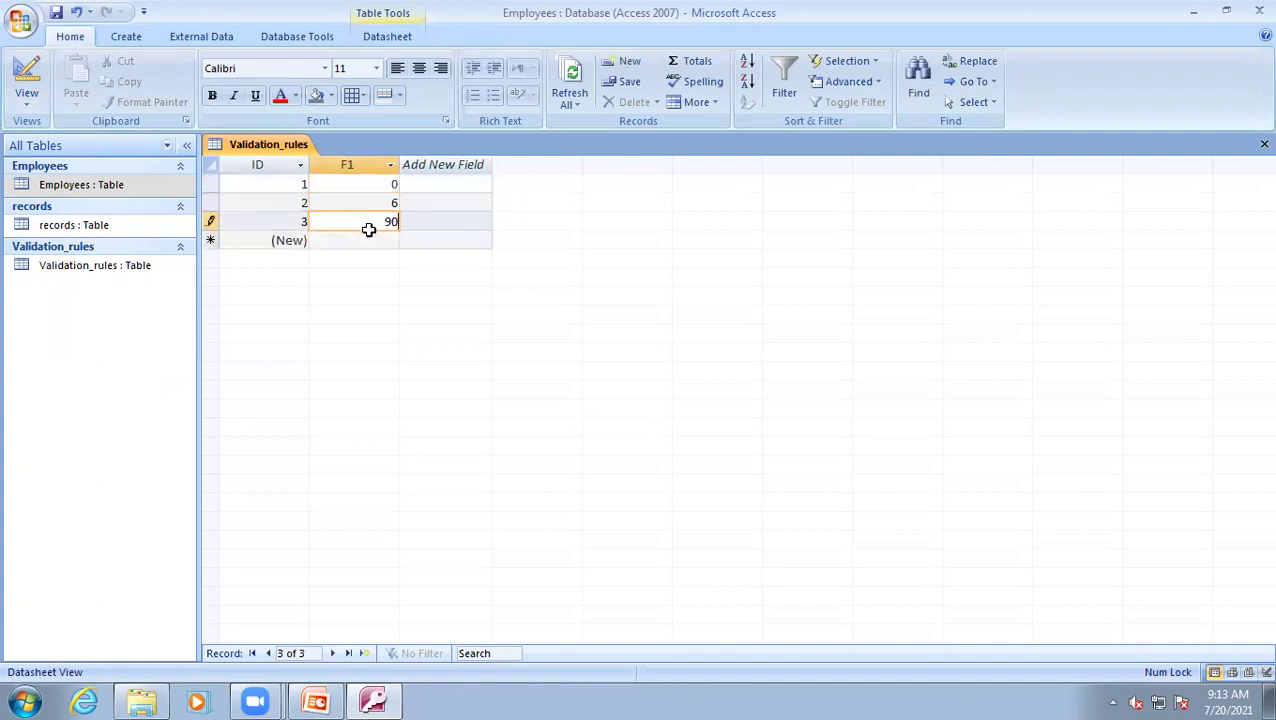
pyautogui.click(377, 240)
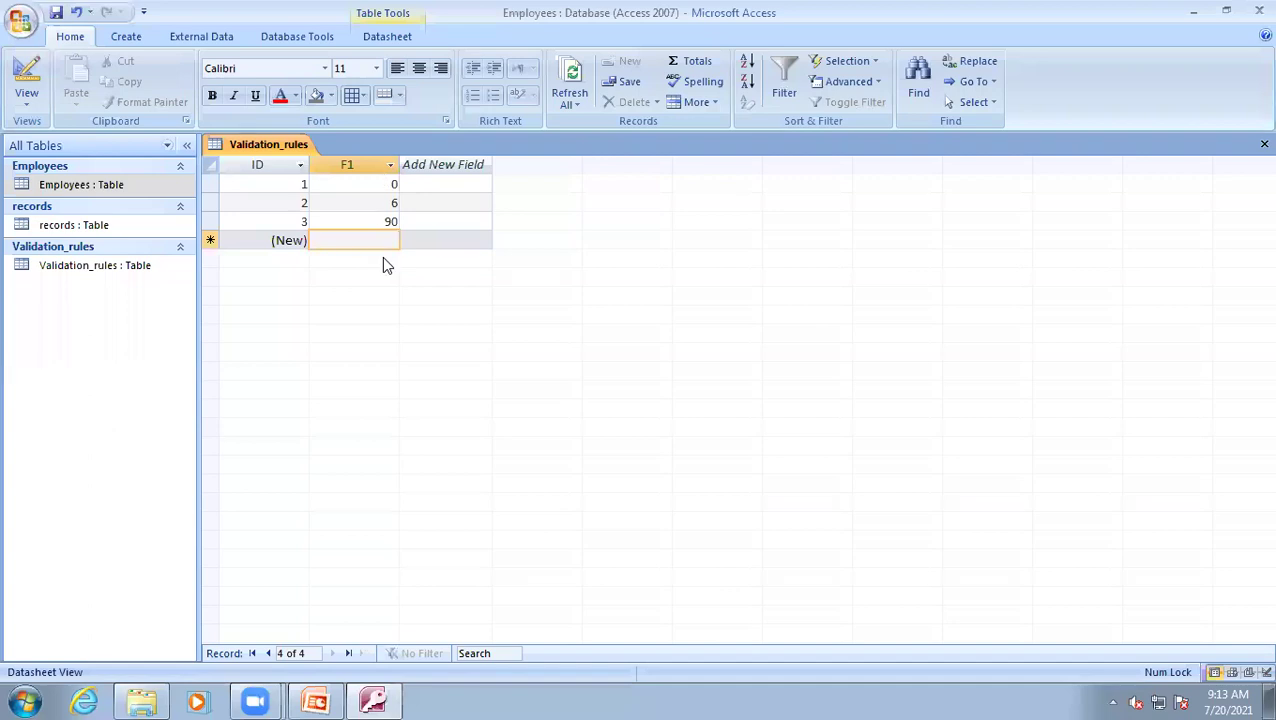
# Rename the F1 field to Food_quantity in the table design, save the table and return to Datasheet view
pyautogui.click(26, 72)
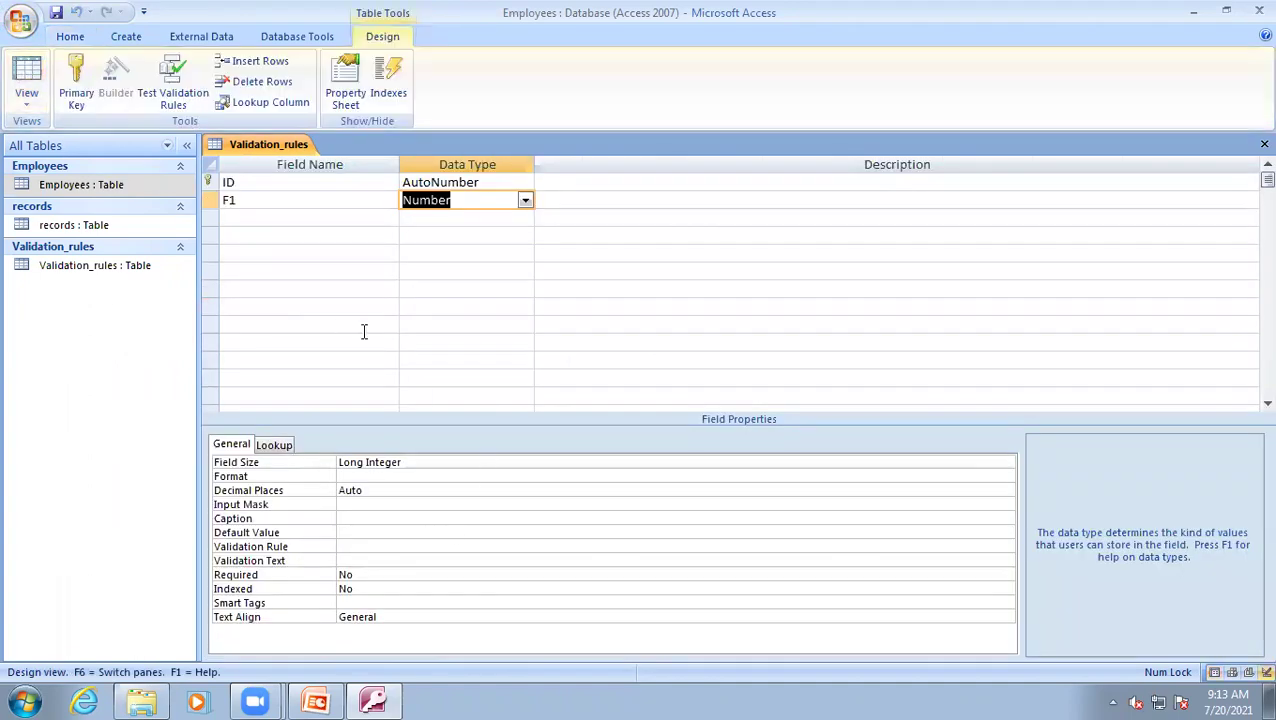
pyautogui.click(270, 199)
pyautogui.press('BackSpace')
pyautogui.press('BackSpace')
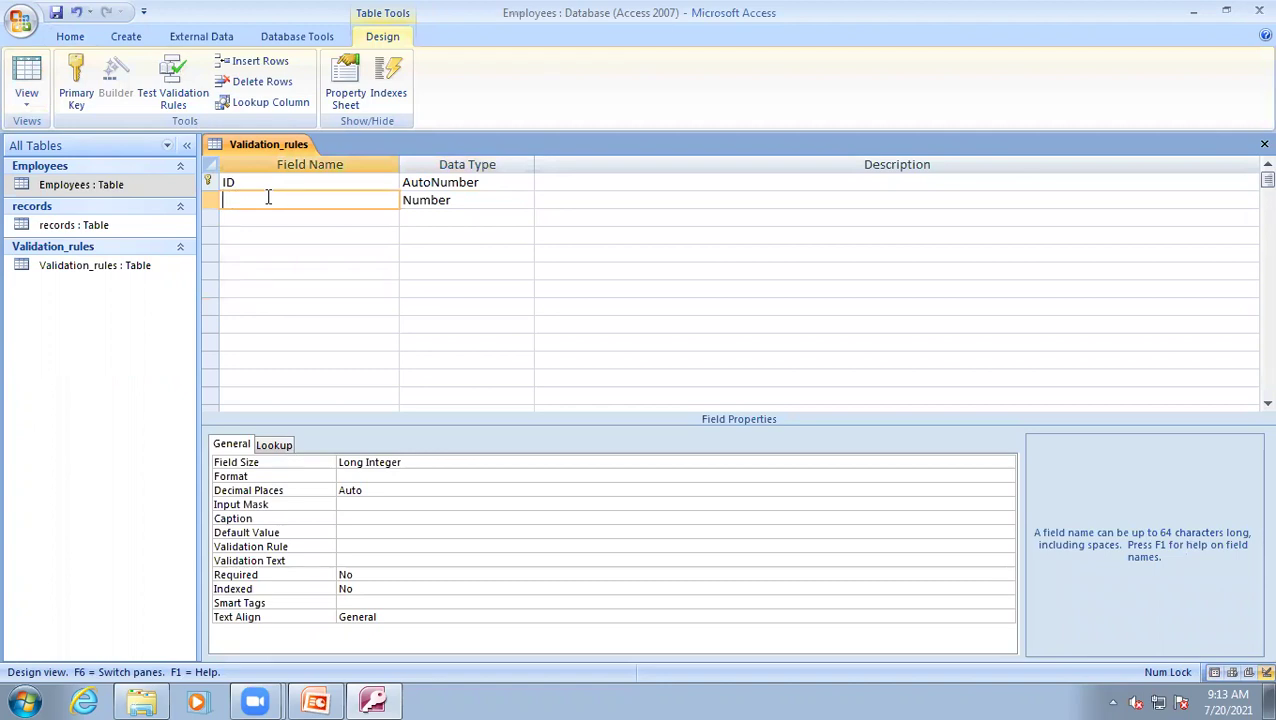
pyautogui.write('Food_quantity')
pyautogui.click(17, 78)
pyautogui.click(603, 400)
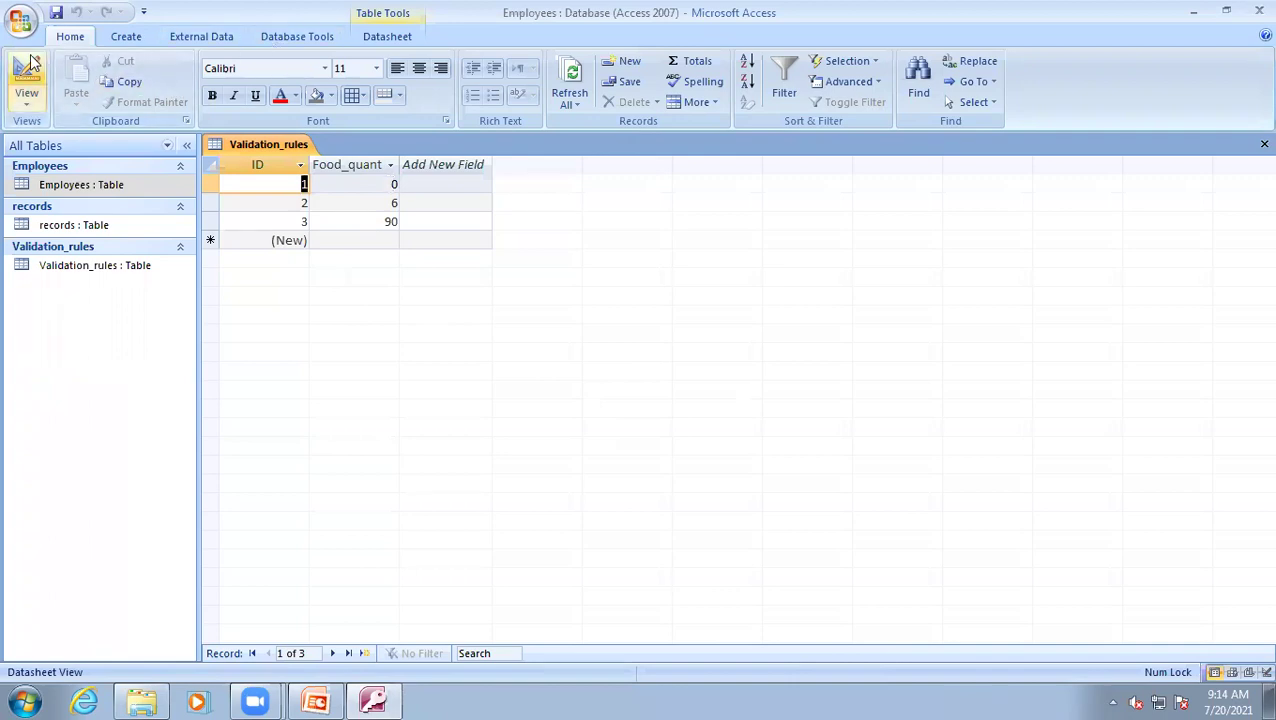
# Check the validation rule examples on the PowerPoint slide, then return to Access and open the table in Design view
pyautogui.click(316, 700)
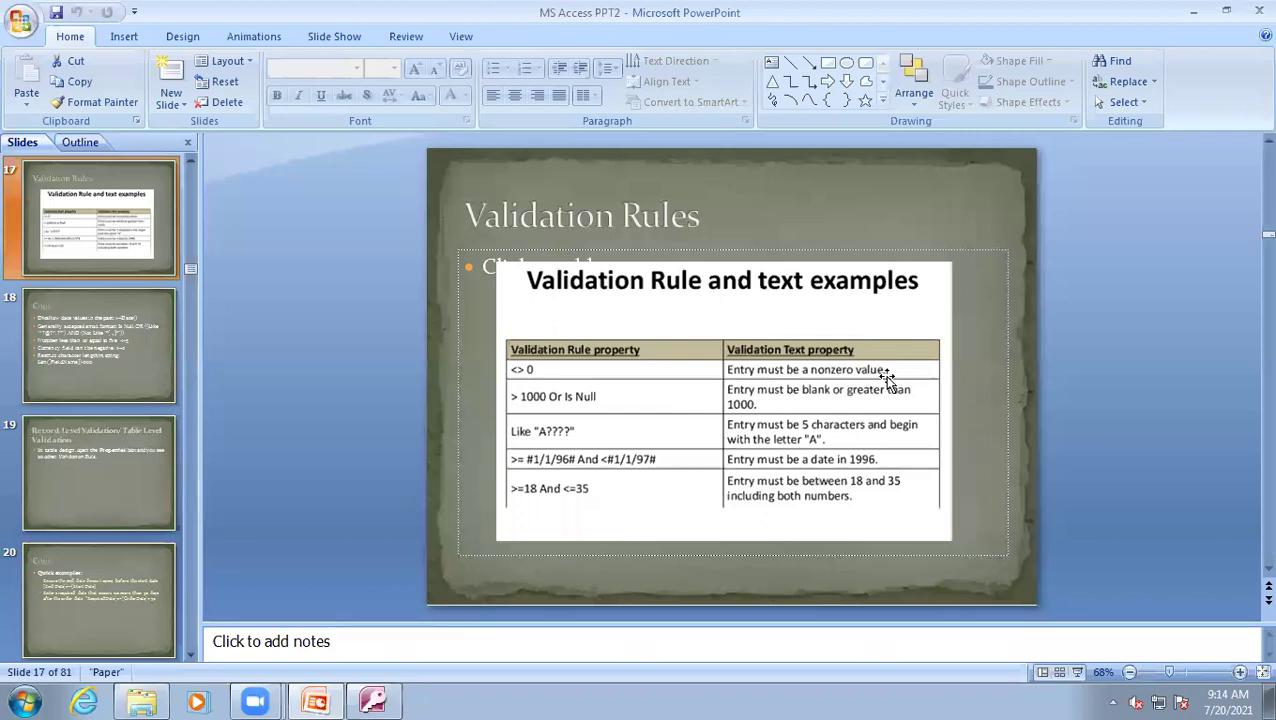
pyautogui.click(372, 700)
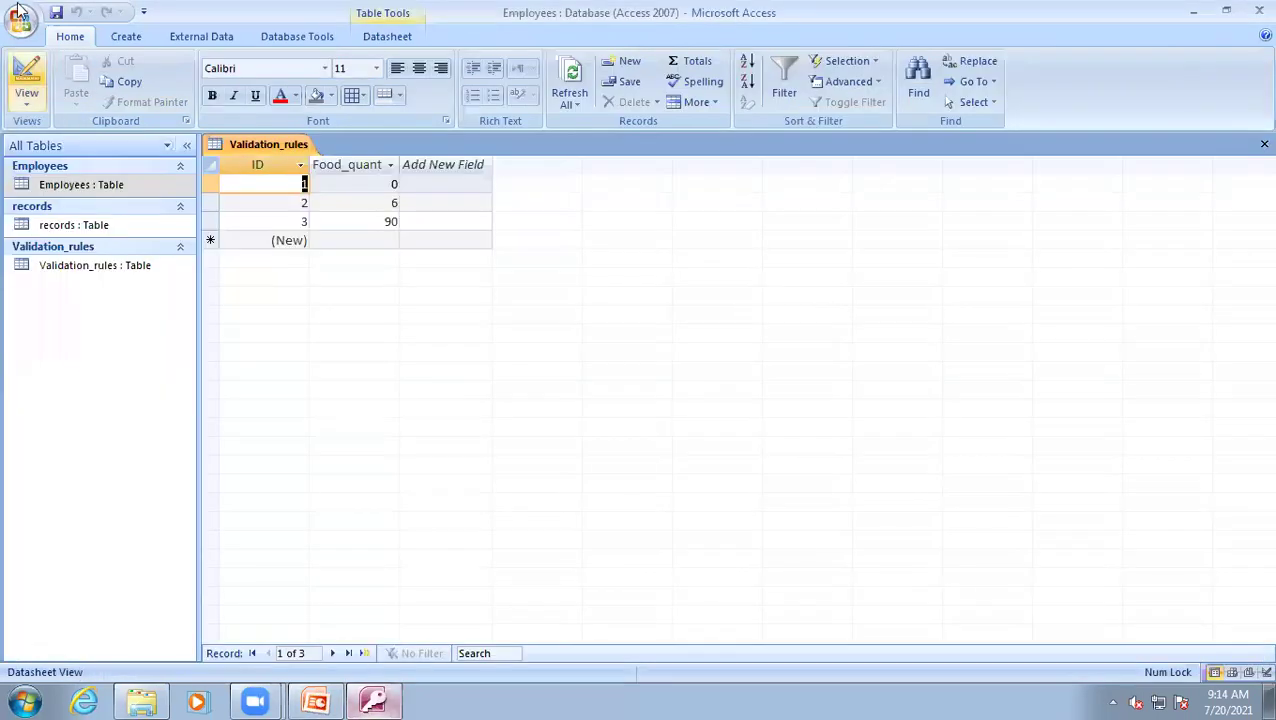
pyautogui.click(26, 78)
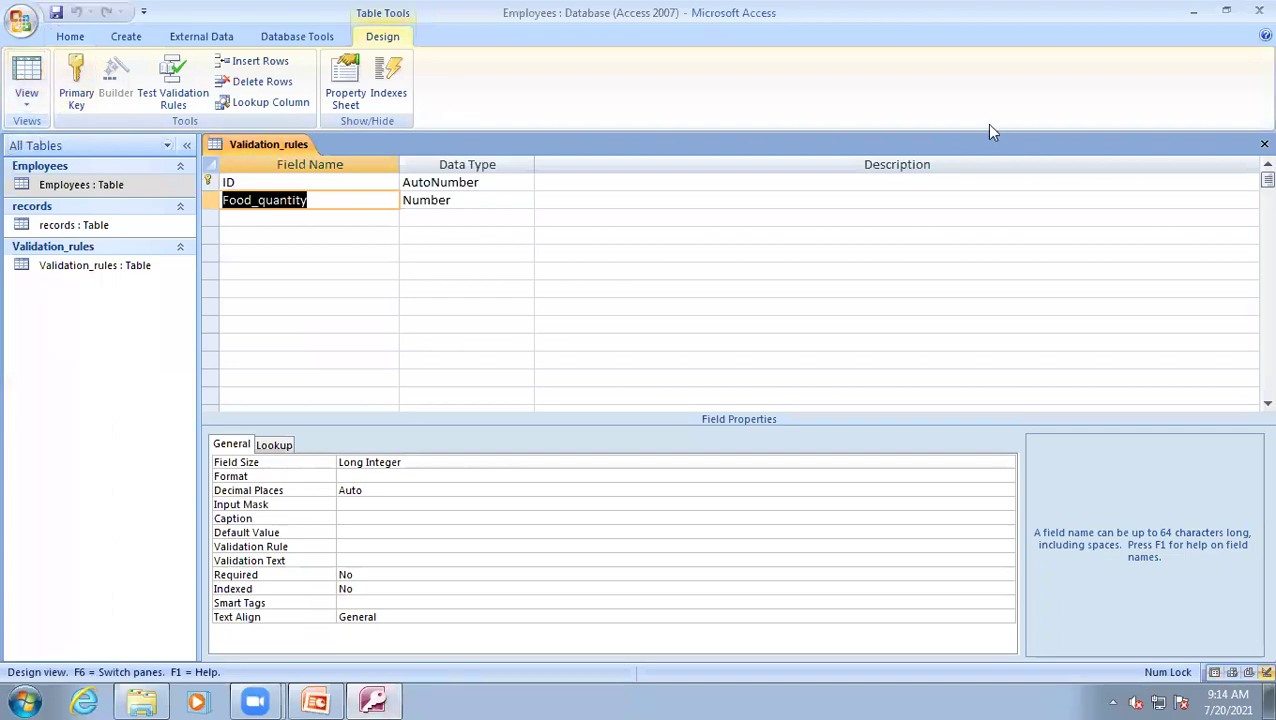
# Set the Food_quantity field's validation rule to <>0 and save the table, testing existing data and keeping the new rule
pyautogui.click(474, 201)
pyautogui.click(359, 200)
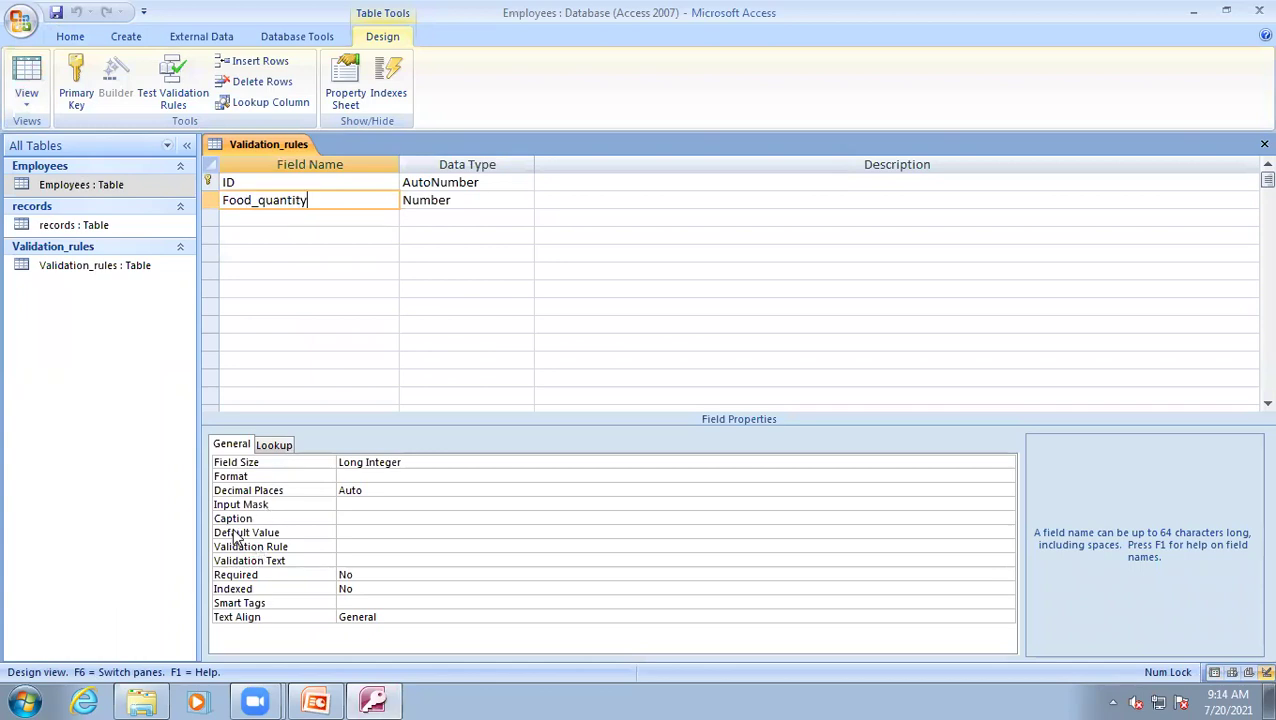
pyautogui.click(347, 546)
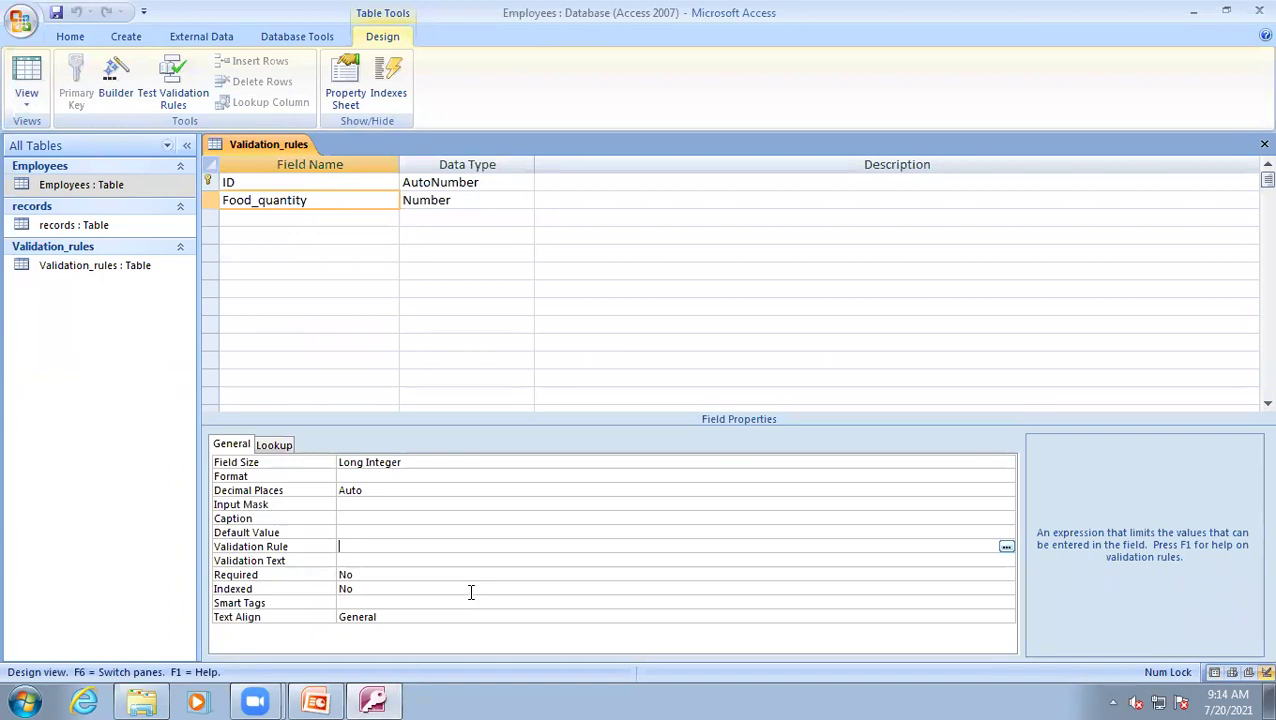
pyautogui.write('<>0')
pyautogui.click(341, 546)
pyautogui.click(386, 548)
pyautogui.hotkey('ctrl', 's')
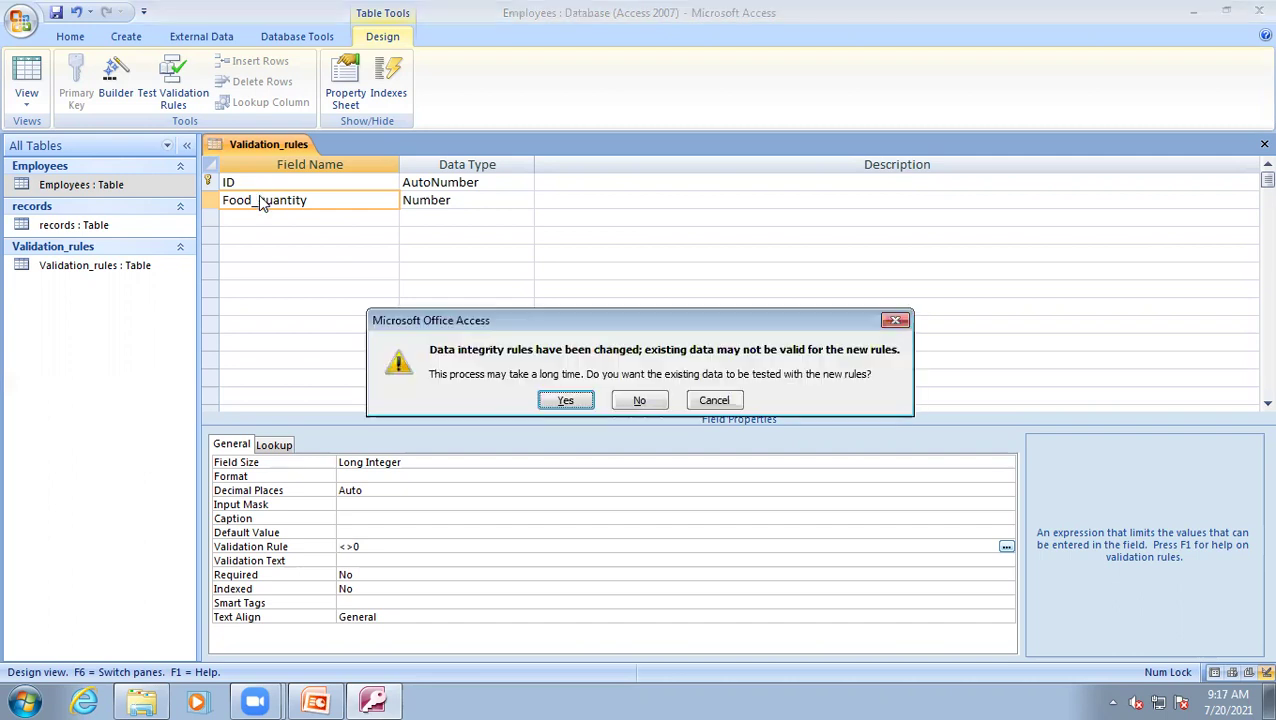
pyautogui.press('Return')
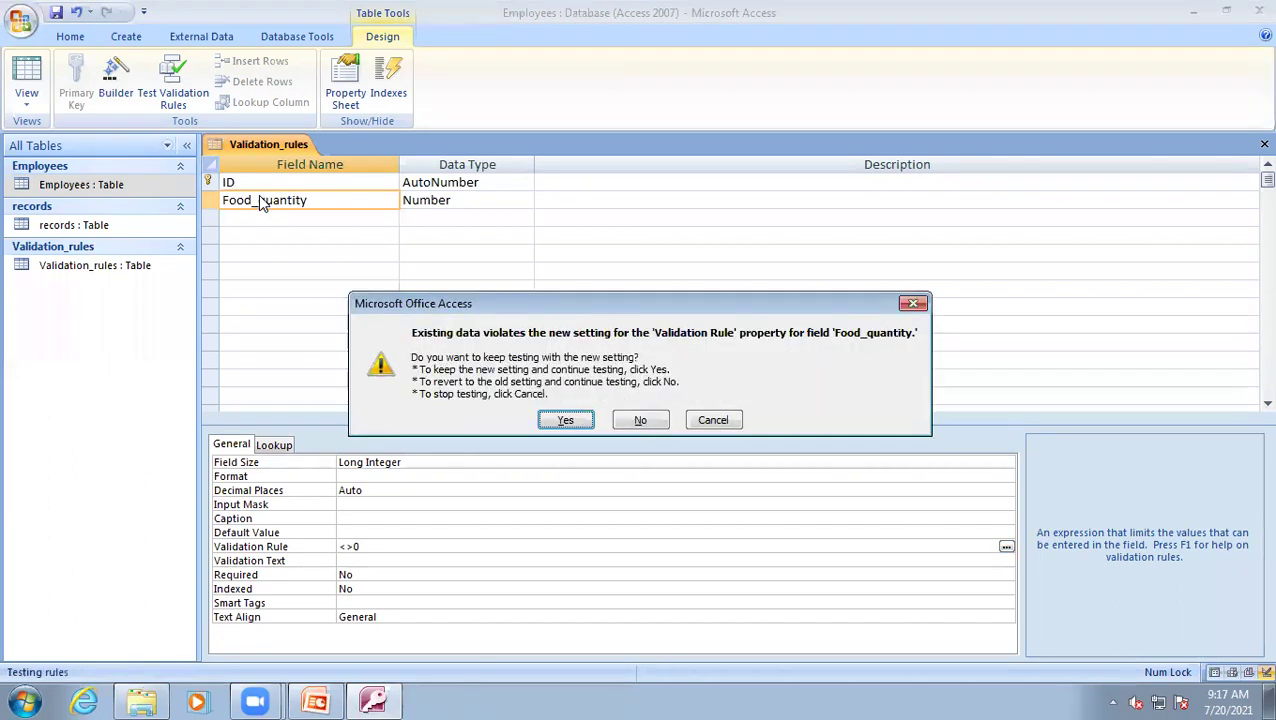
pyautogui.press('Return')
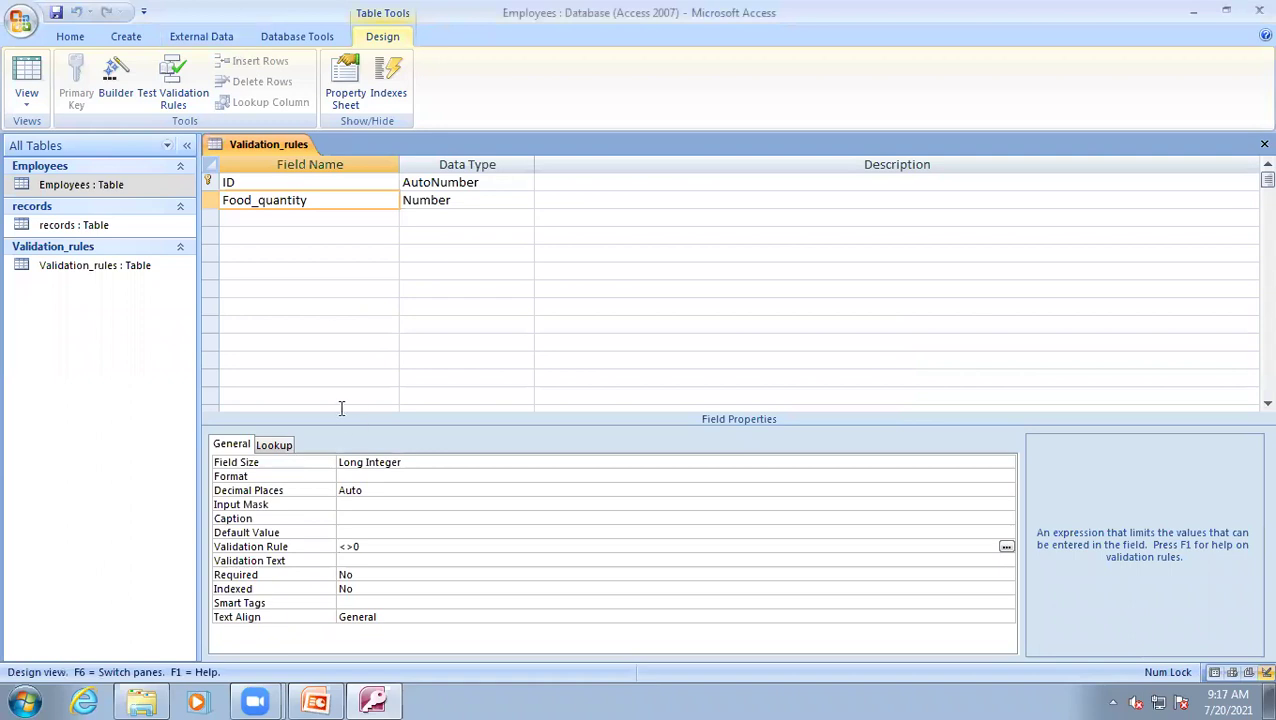
# Test the rule in Datasheet view by trying 0 as the fourth record's Food_quantity, and replace it with 12
pyautogui.click(30, 75)
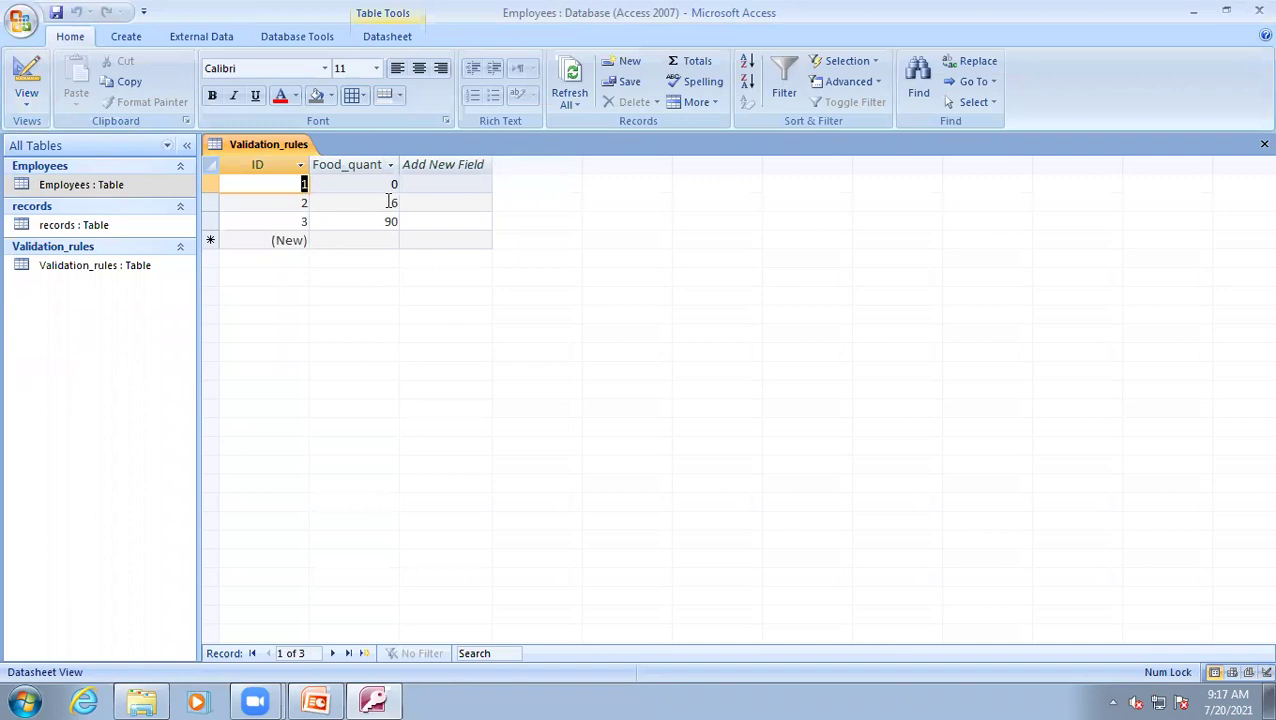
pyautogui.click(354, 241)
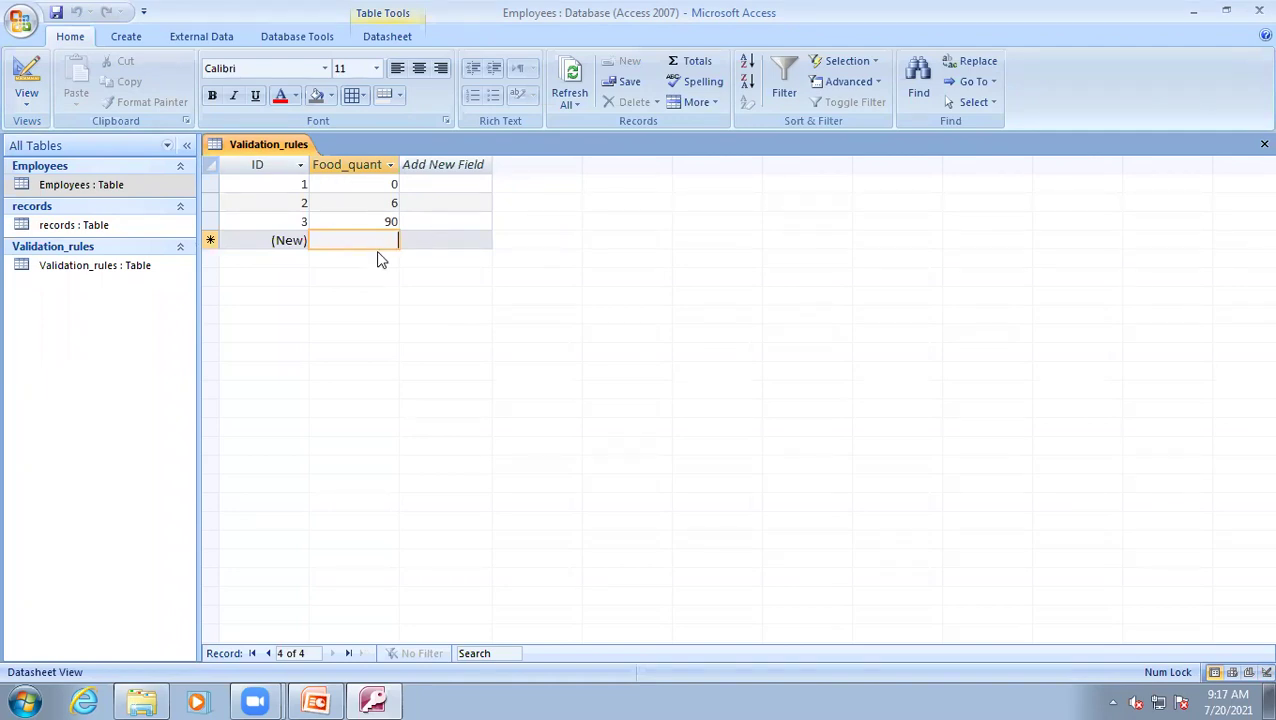
pyautogui.write('0')
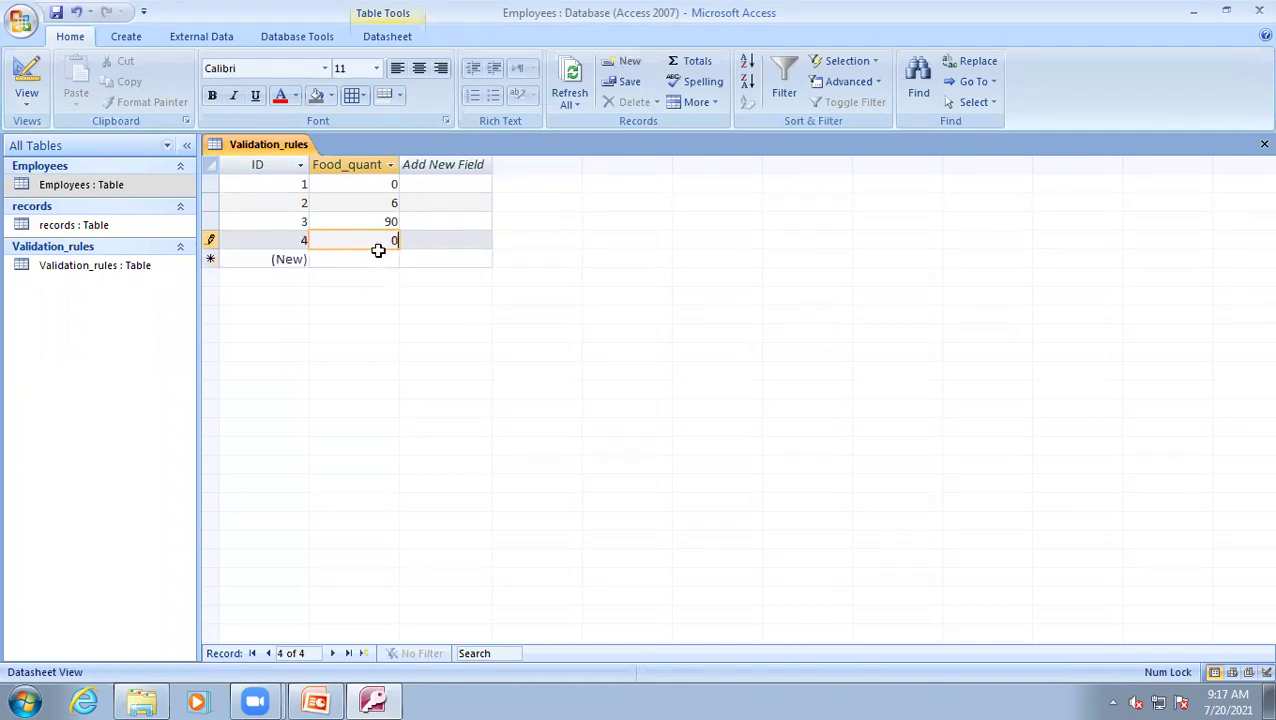
pyautogui.press('Return')
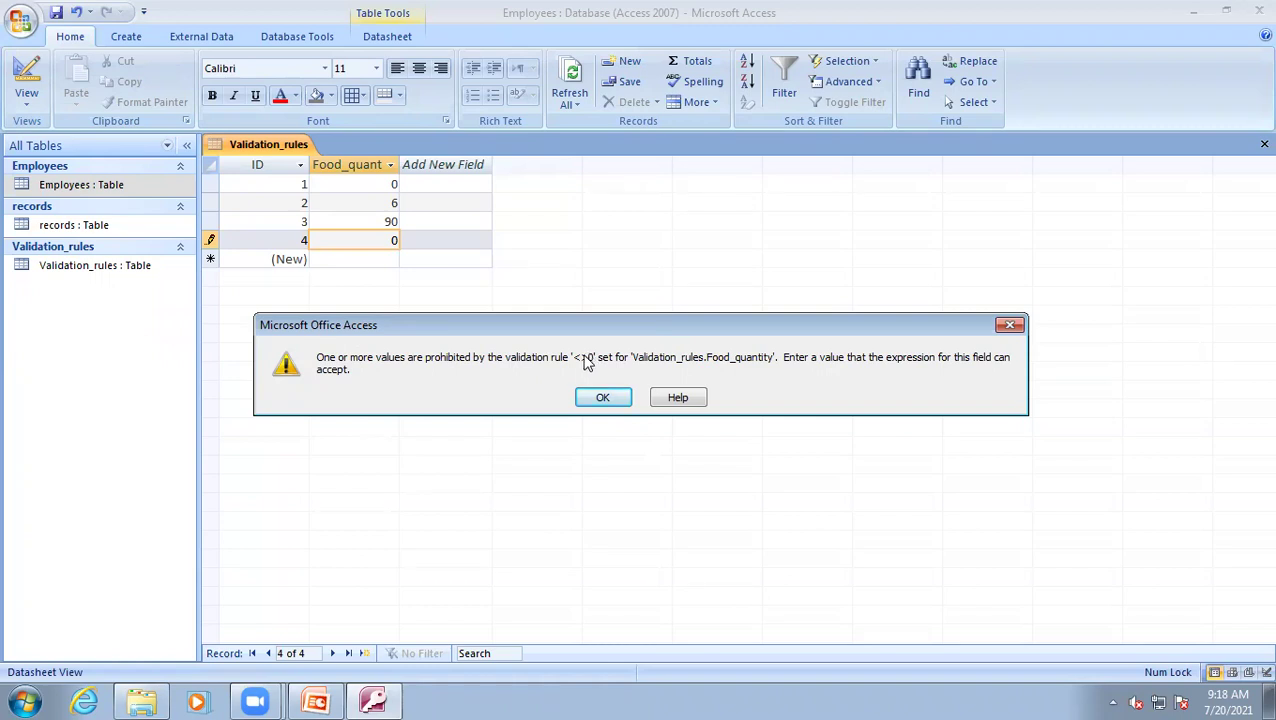
pyautogui.click(376, 242)
pyautogui.click(604, 397)
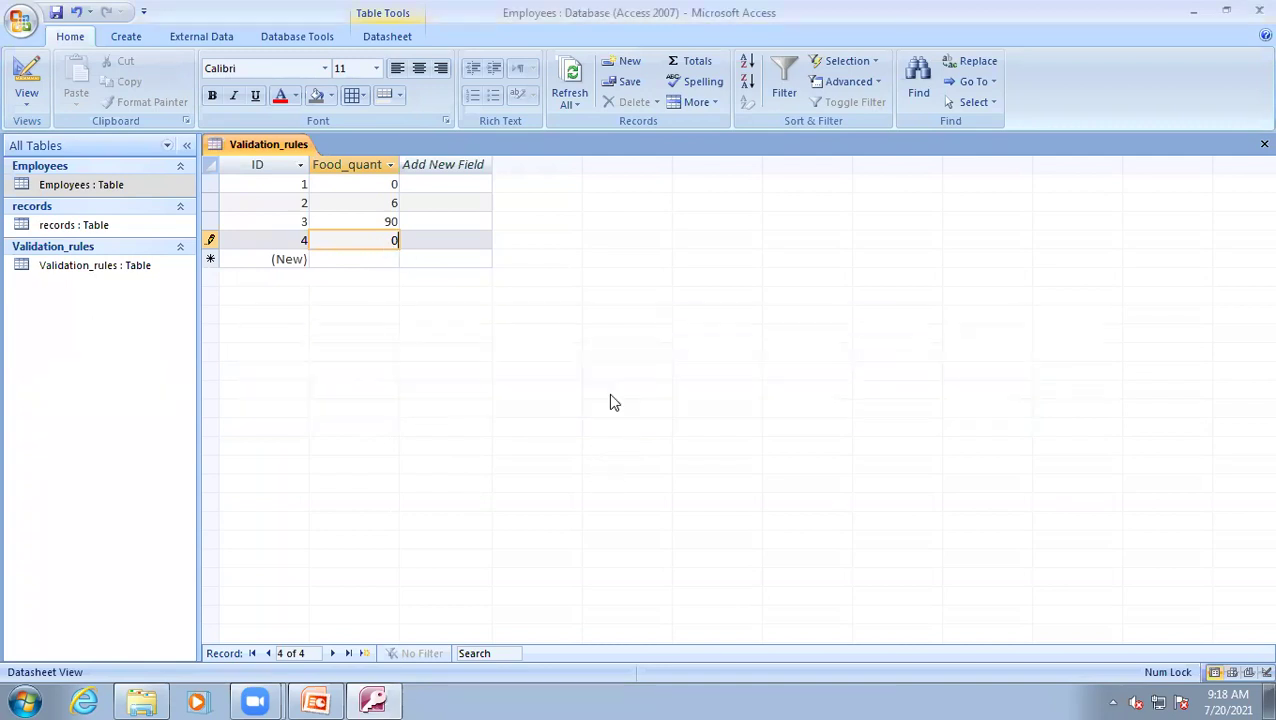
pyautogui.press('BackSpace')
pyautogui.write('12')
pyautogui.press('Down')
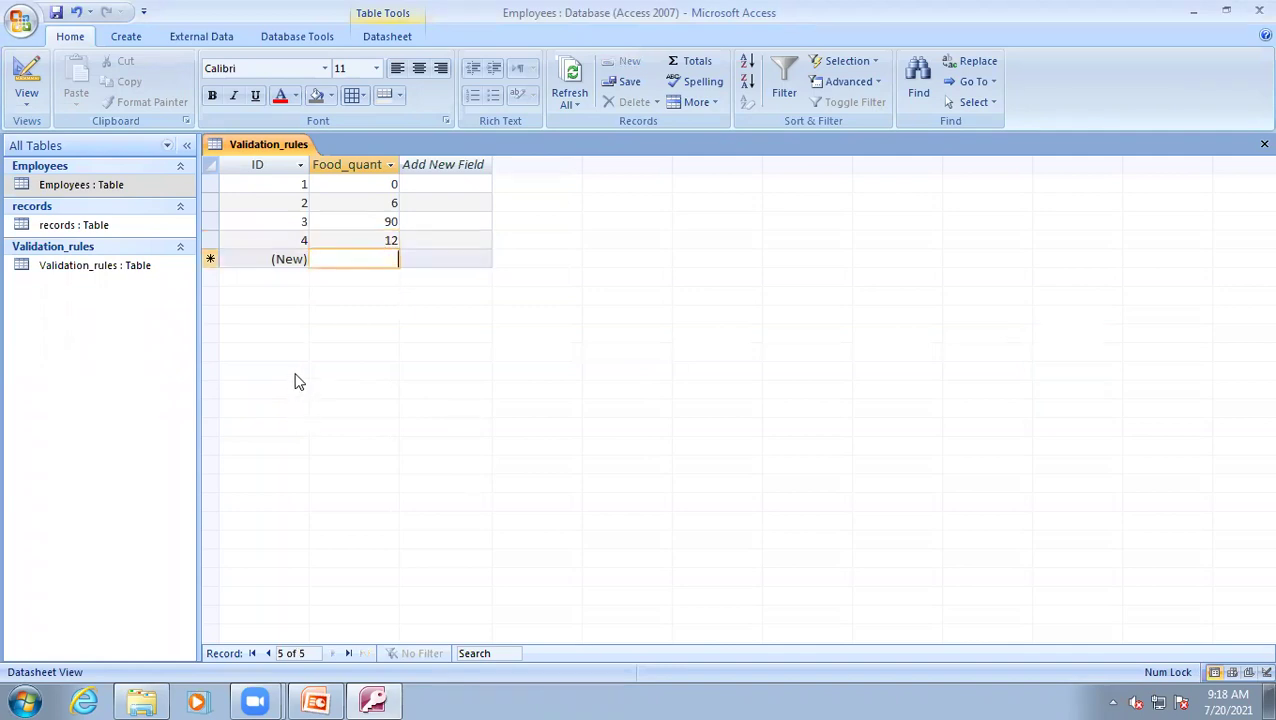
# Try 0 as the fifth record's Food_quantity, and replace it with -9
pyautogui.write('0')
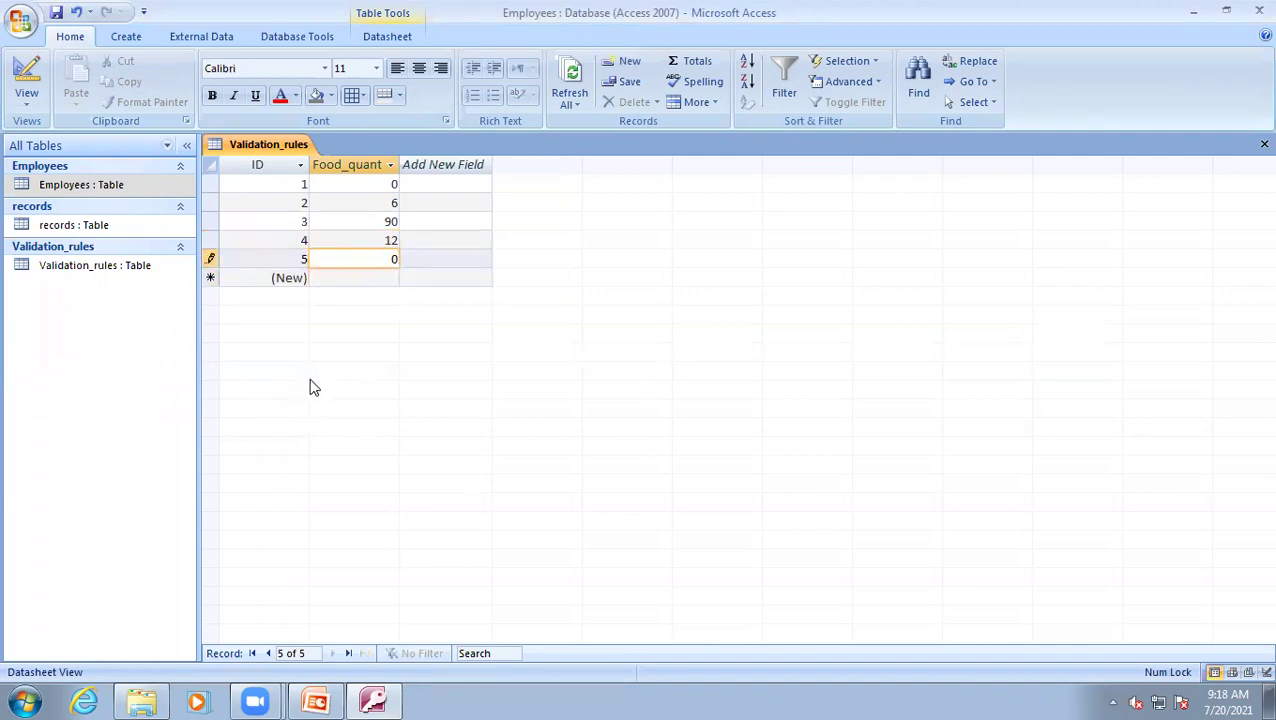
pyautogui.press('Down')
pyautogui.click(604, 397)
pyautogui.press('BackSpace')
pyautogui.write('-9')
pyautogui.click(390, 278)
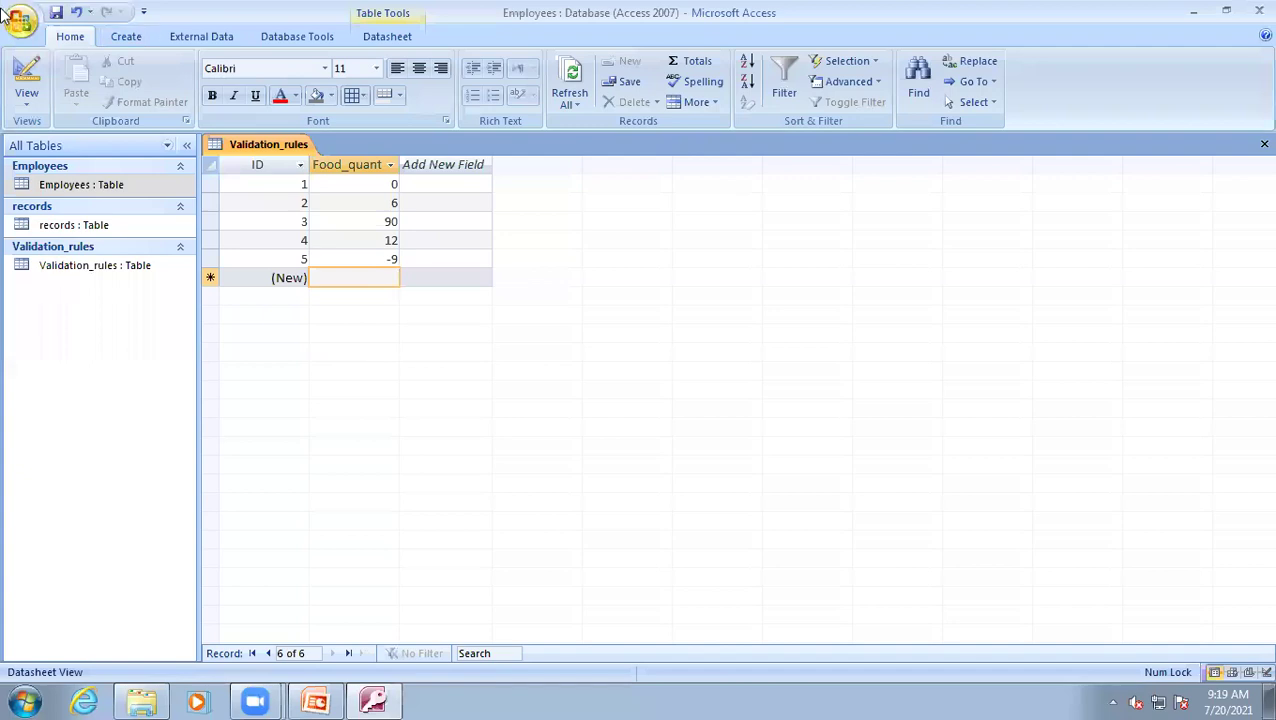
# Check the Food_quantity field's validation rule in Design view and return to the datasheet
pyautogui.click(27, 70)
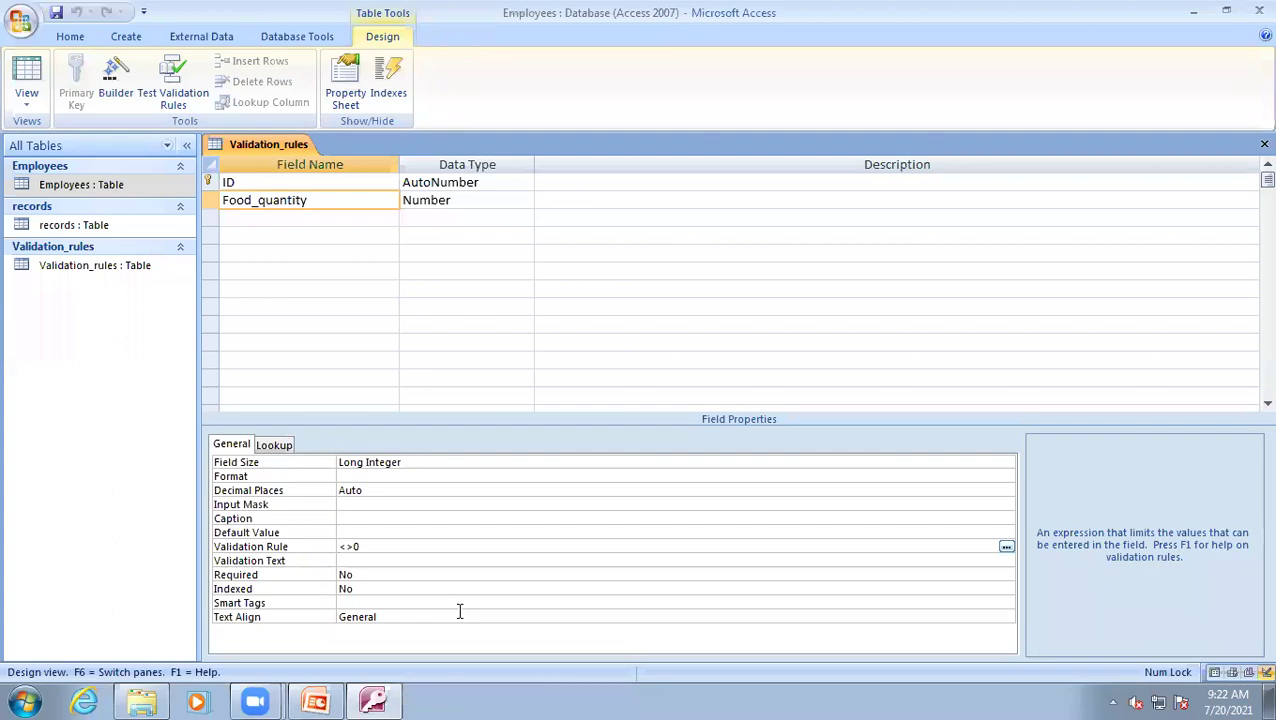
pyautogui.click(23, 86)
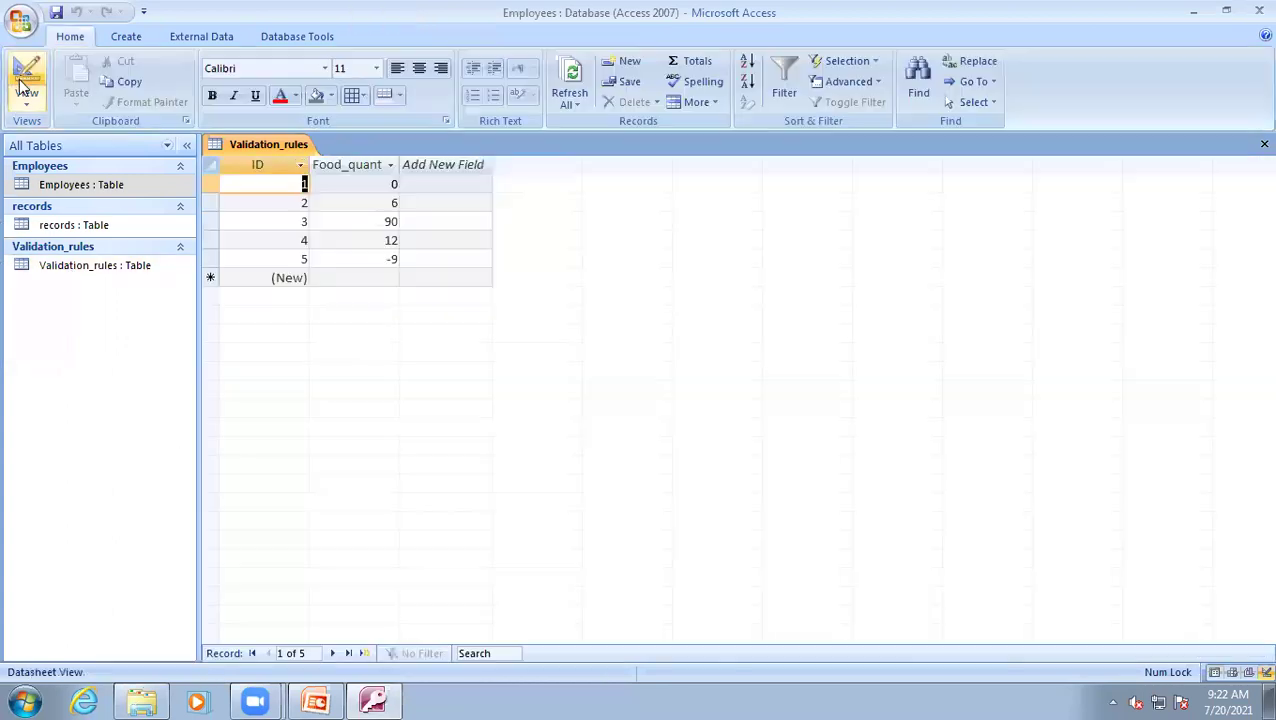
# Try 0 as the sixth record's Food_quantity to test the validation rule, and dismiss the alerts
pyautogui.click(382, 263)
pyautogui.click(388, 277)
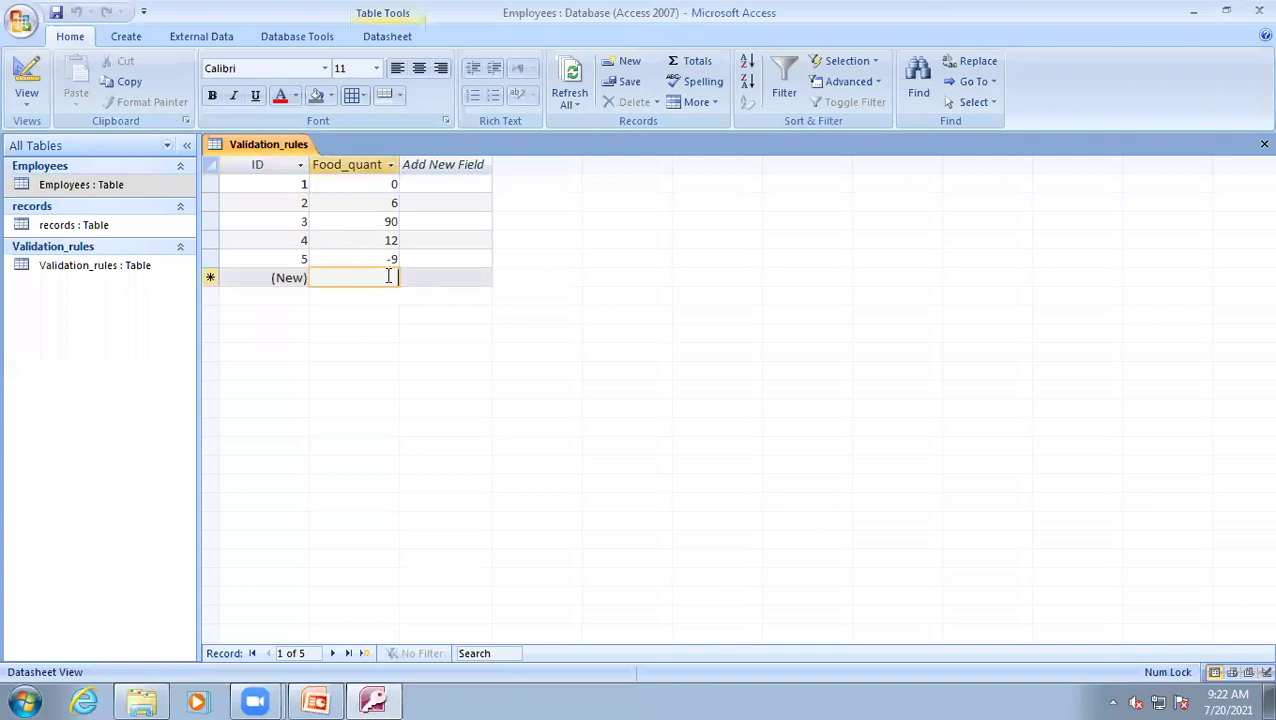
pyautogui.write('10')
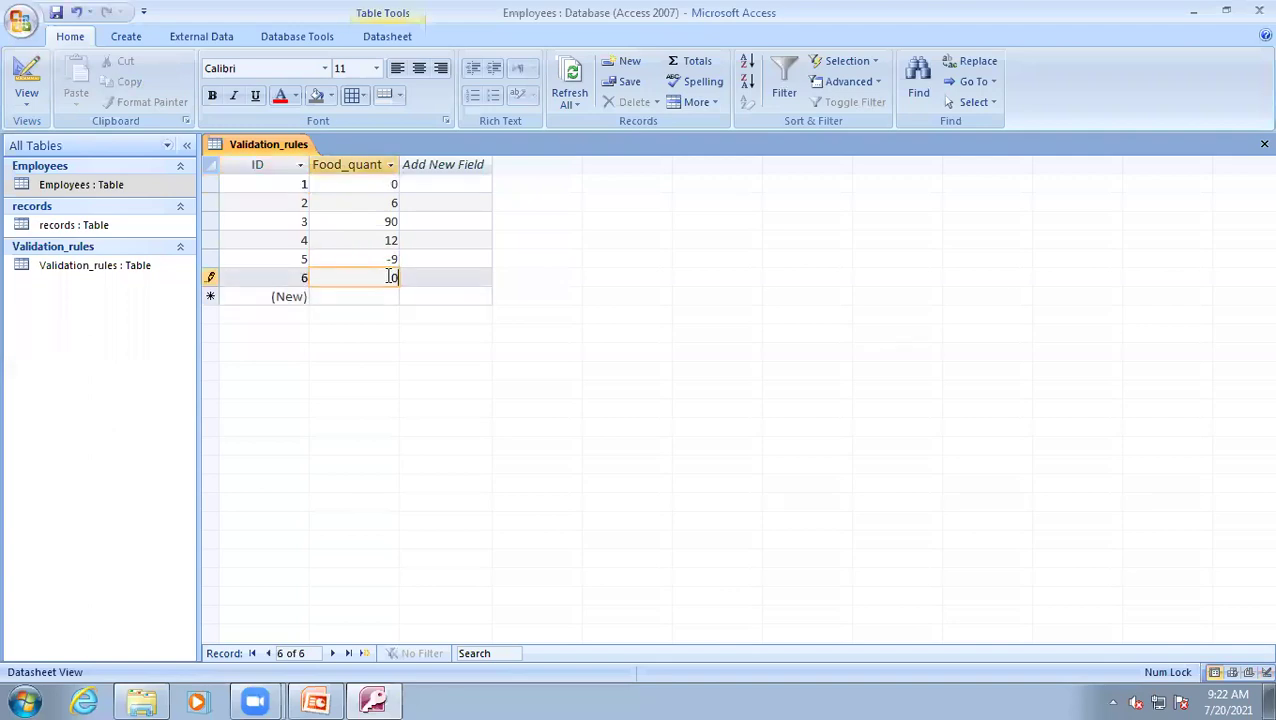
pyautogui.press('Return')
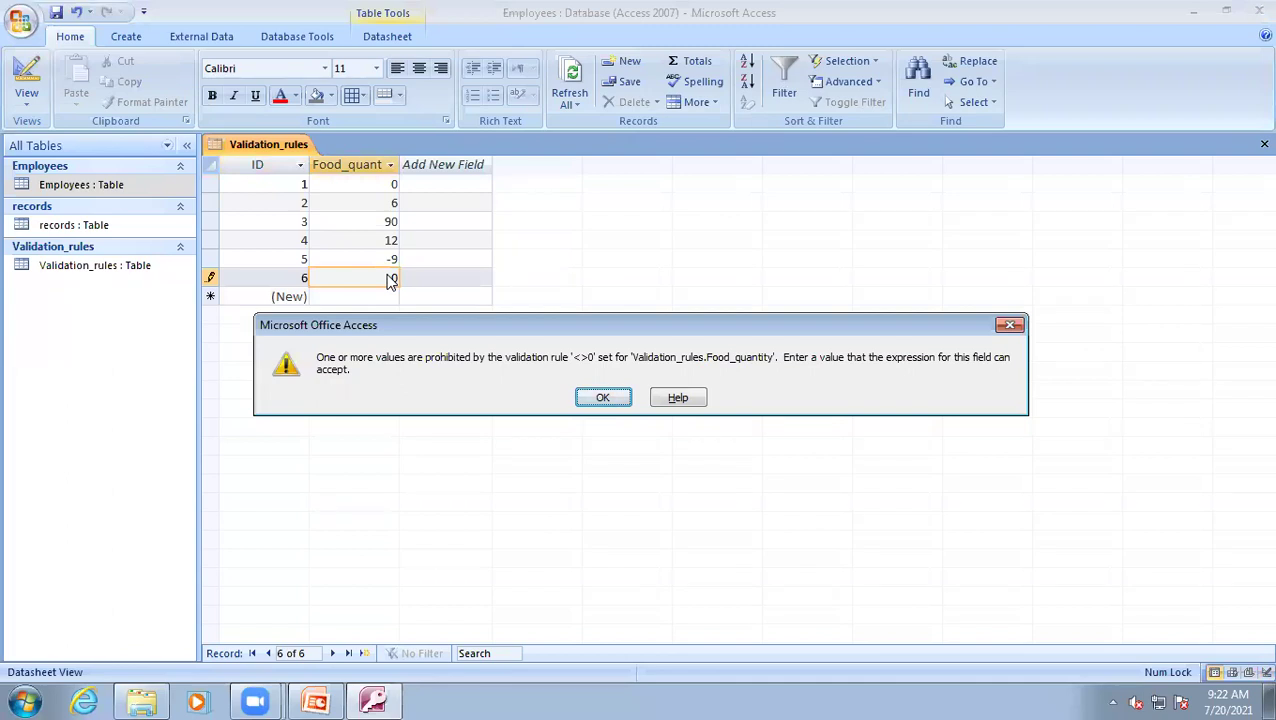
pyautogui.click(604, 398)
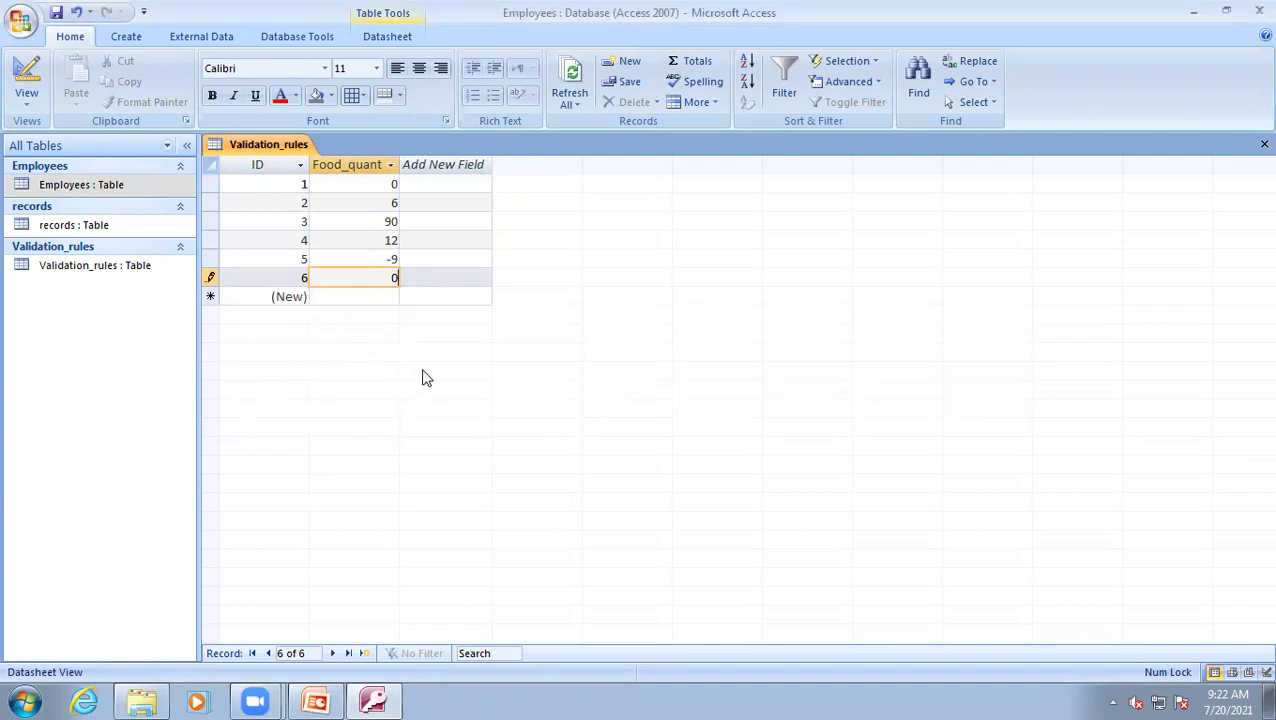
pyautogui.press('BackSpace')
pyautogui.write('0')
pyautogui.press('Return')
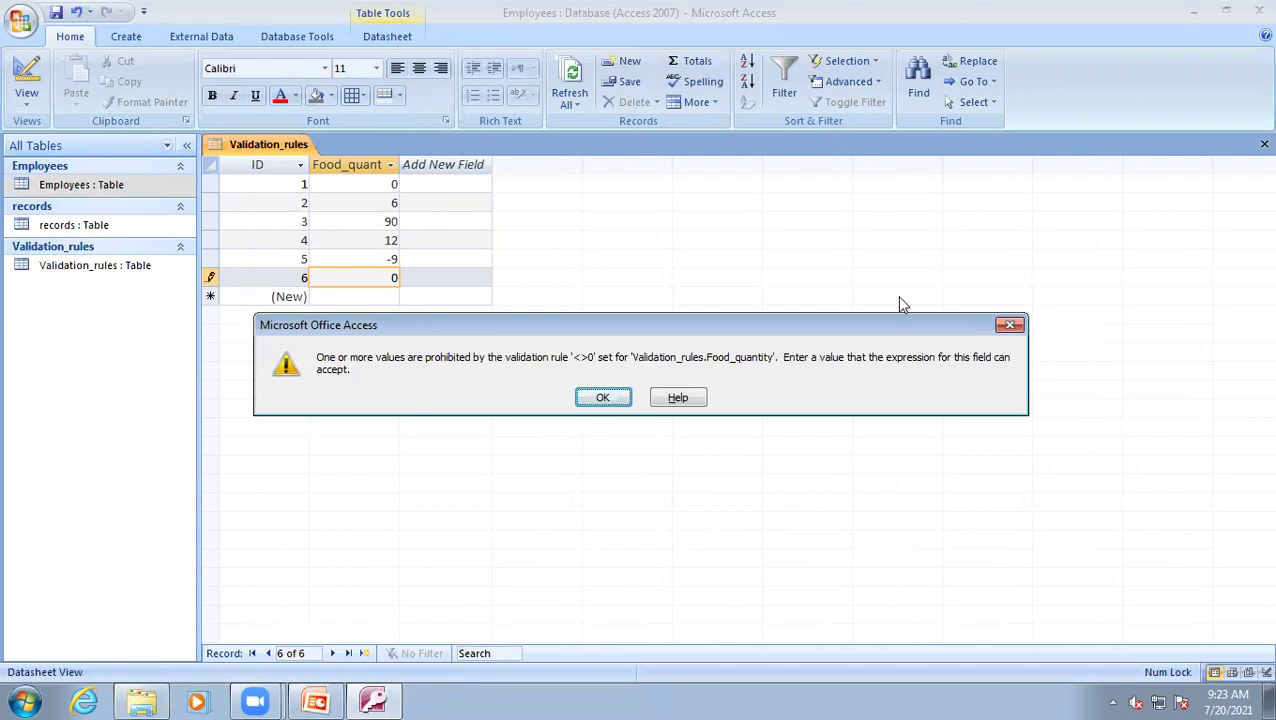
pyautogui.click(1009, 325)
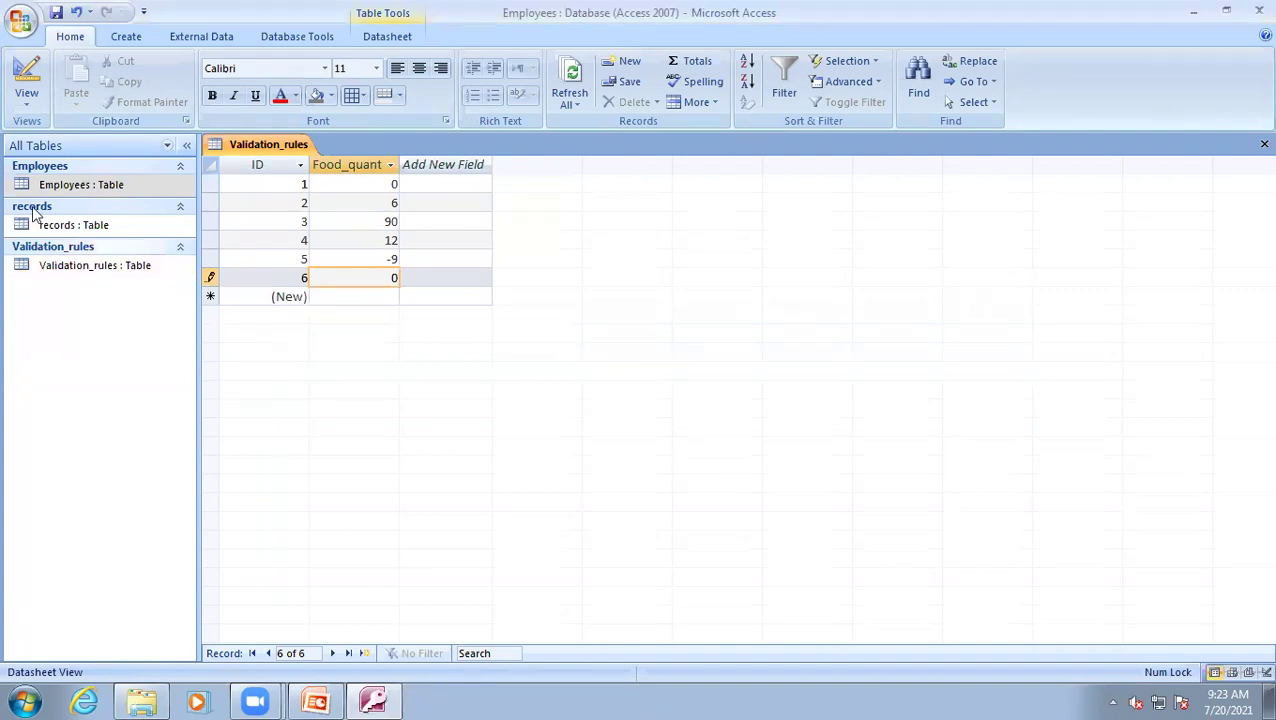
# Replace the sixth record's Food_quantity with 8 and commit the record
pyautogui.click(27, 78)
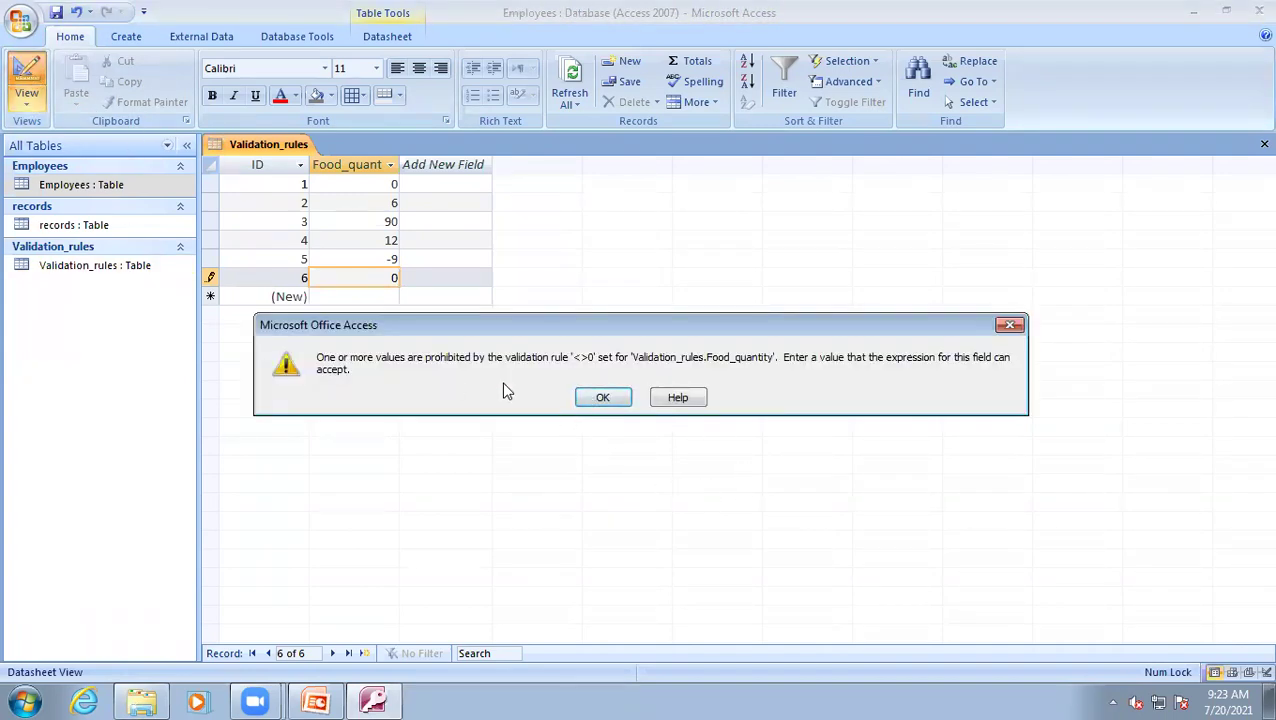
pyautogui.click(395, 281)
pyautogui.click(601, 399)
pyautogui.press('BackSpace')
pyautogui.write('8')
pyautogui.click(376, 296)
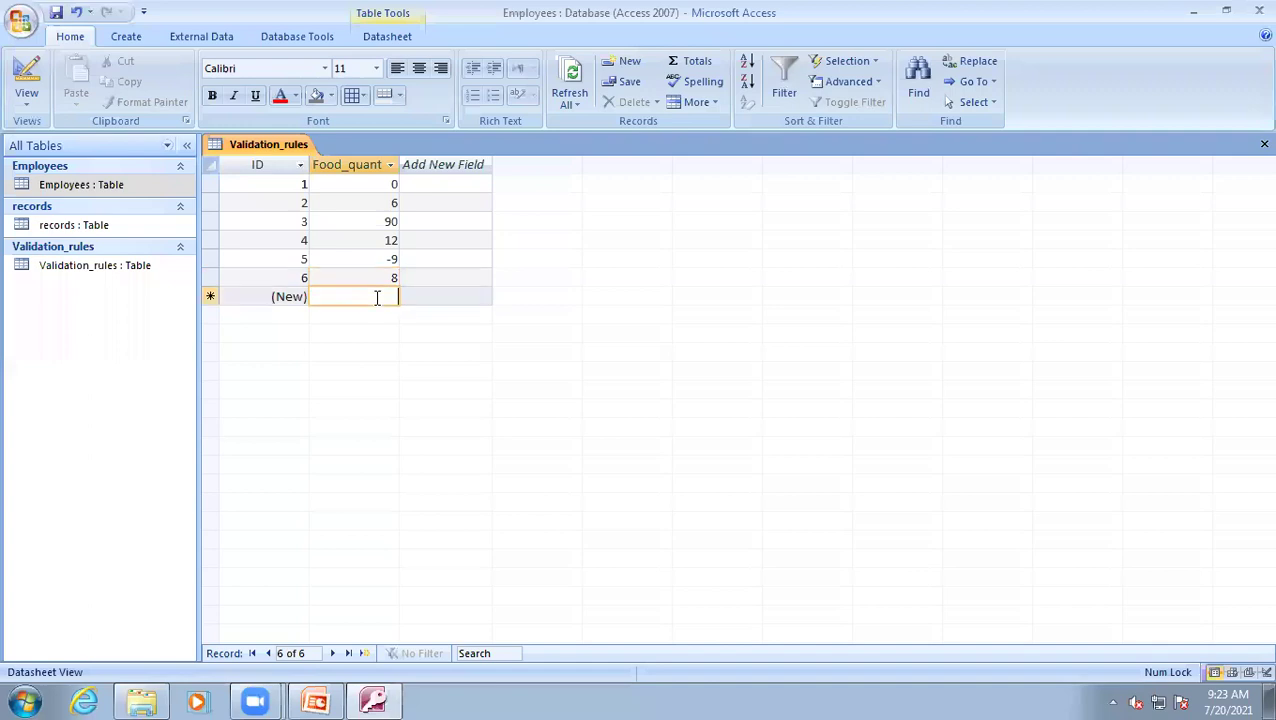
# Set the Food_quantity field's validation text to "Enter a non zero value" in Design view
pyautogui.click(26, 80)
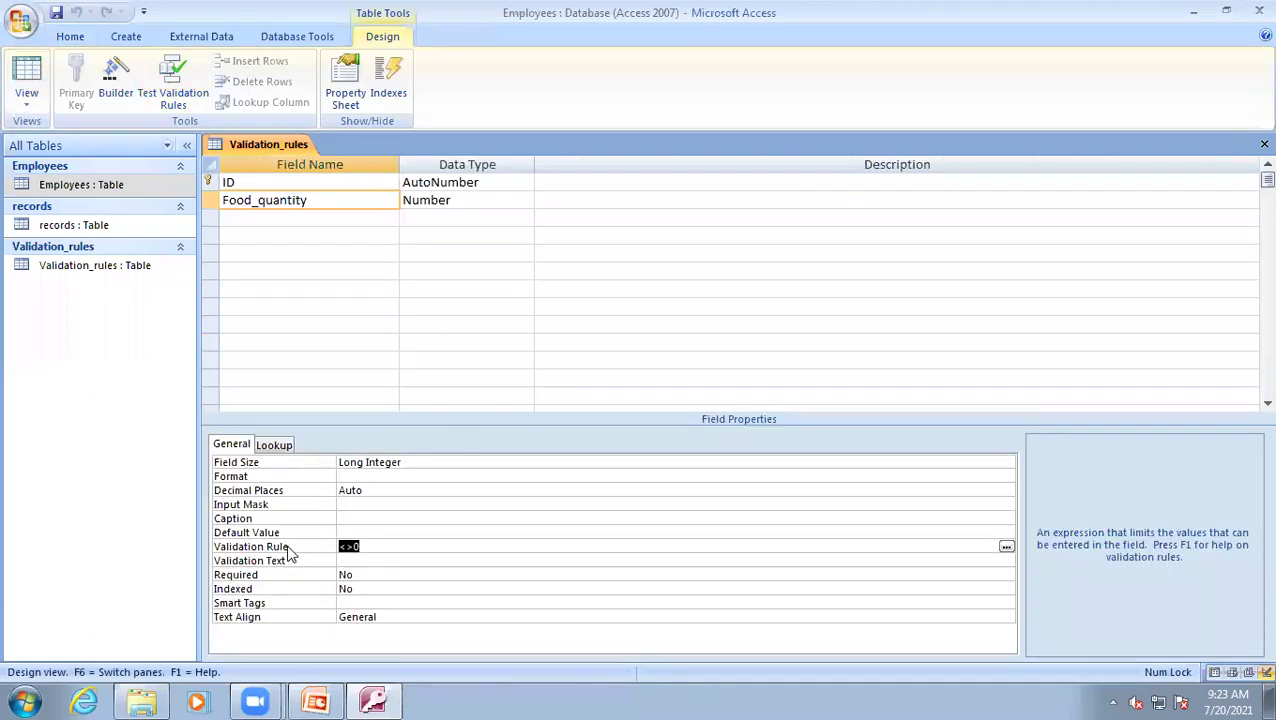
pyautogui.click(362, 562)
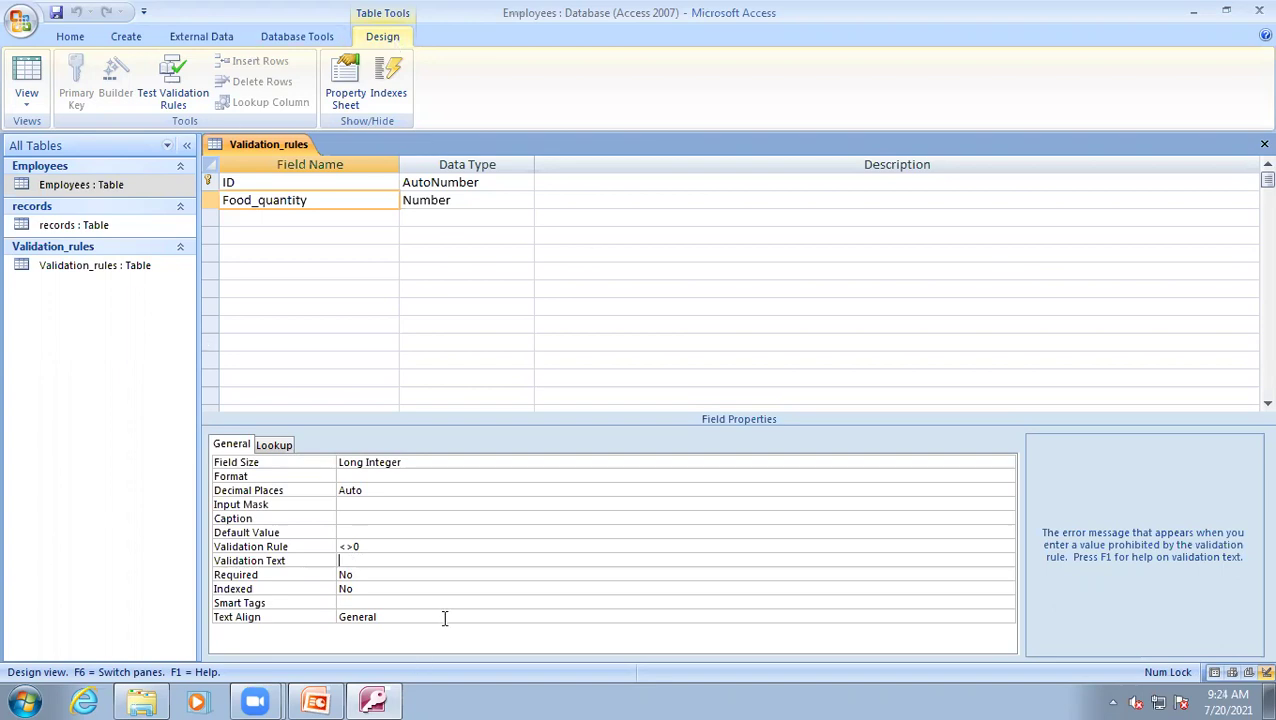
pyautogui.write('Enter a non zero value')
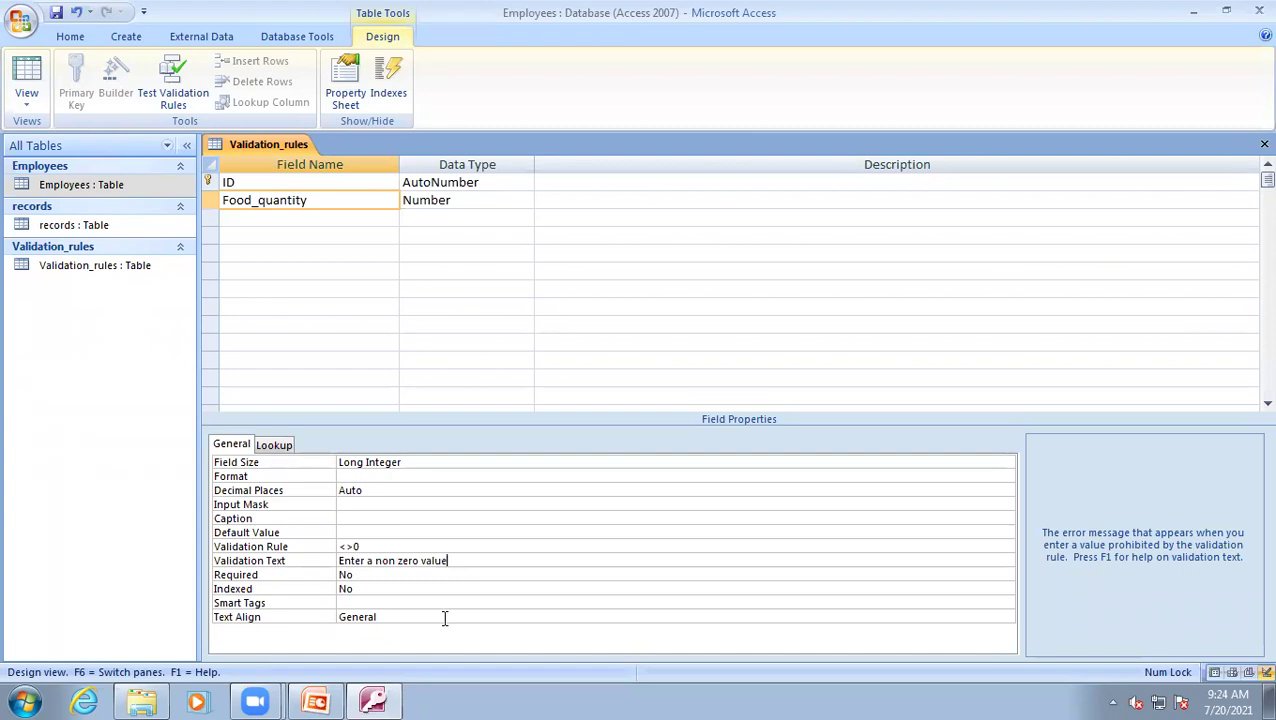
pyautogui.press('Return')
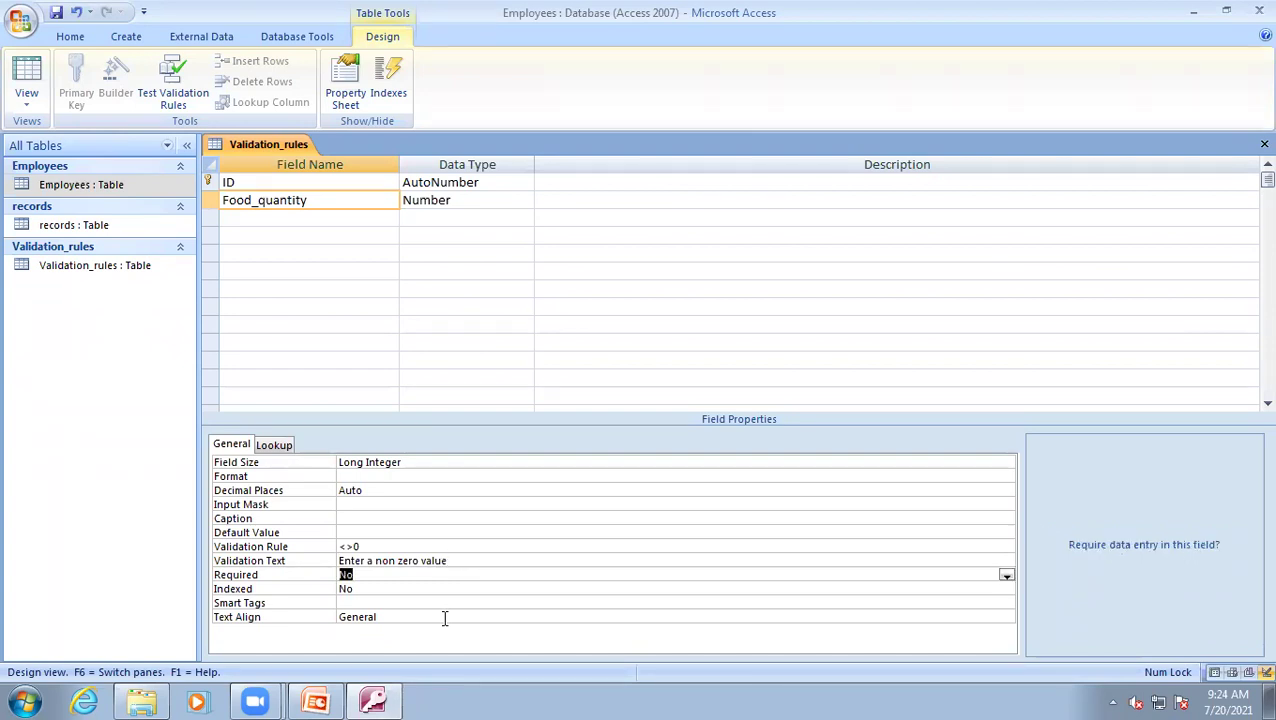
pyautogui.click(499, 565)
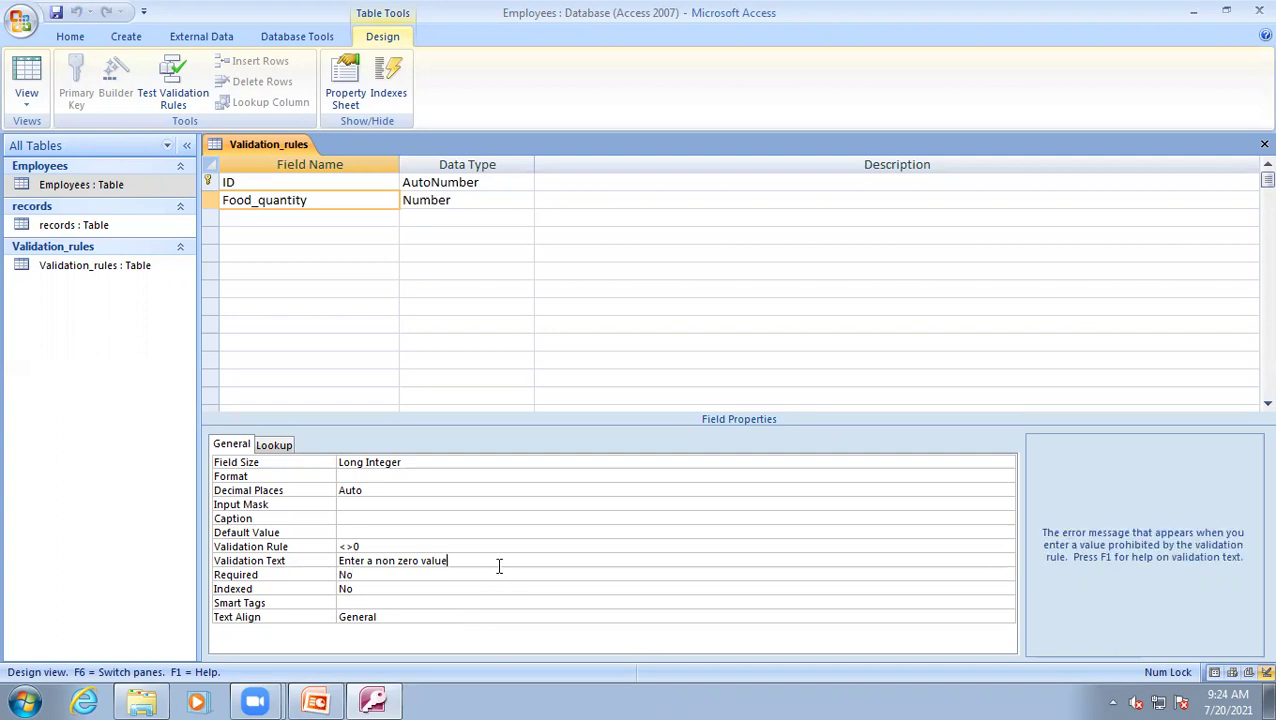
# Test the validation text in Datasheet view by trying 0 as the seventh record's Food_quantity, and replace it with 4
pyautogui.click(40, 72)
pyautogui.click(377, 294)
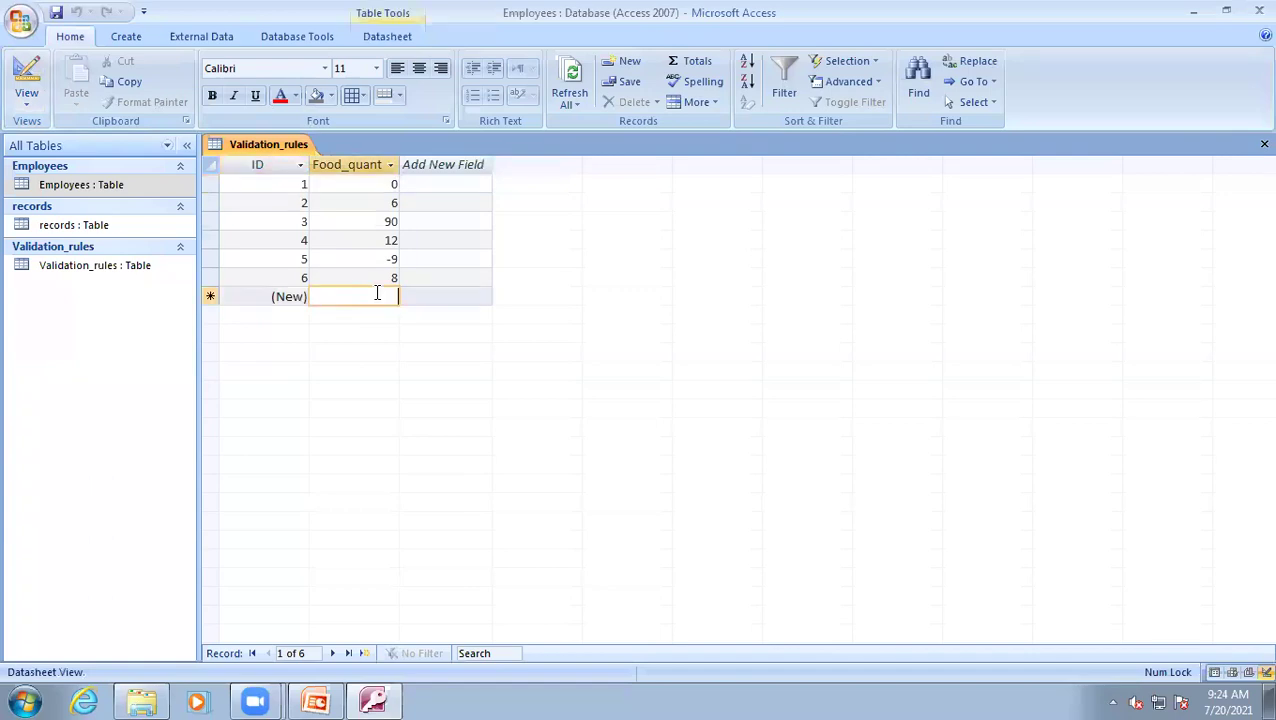
pyautogui.write('0')
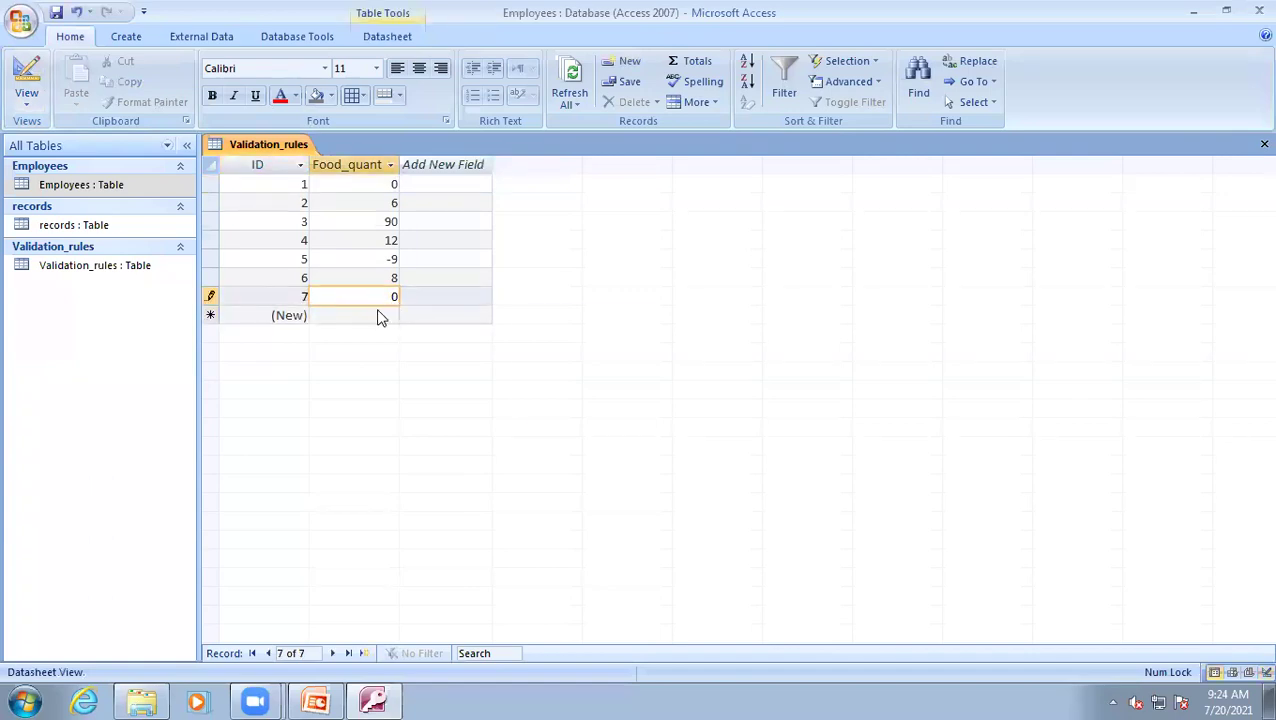
pyautogui.click(379, 314)
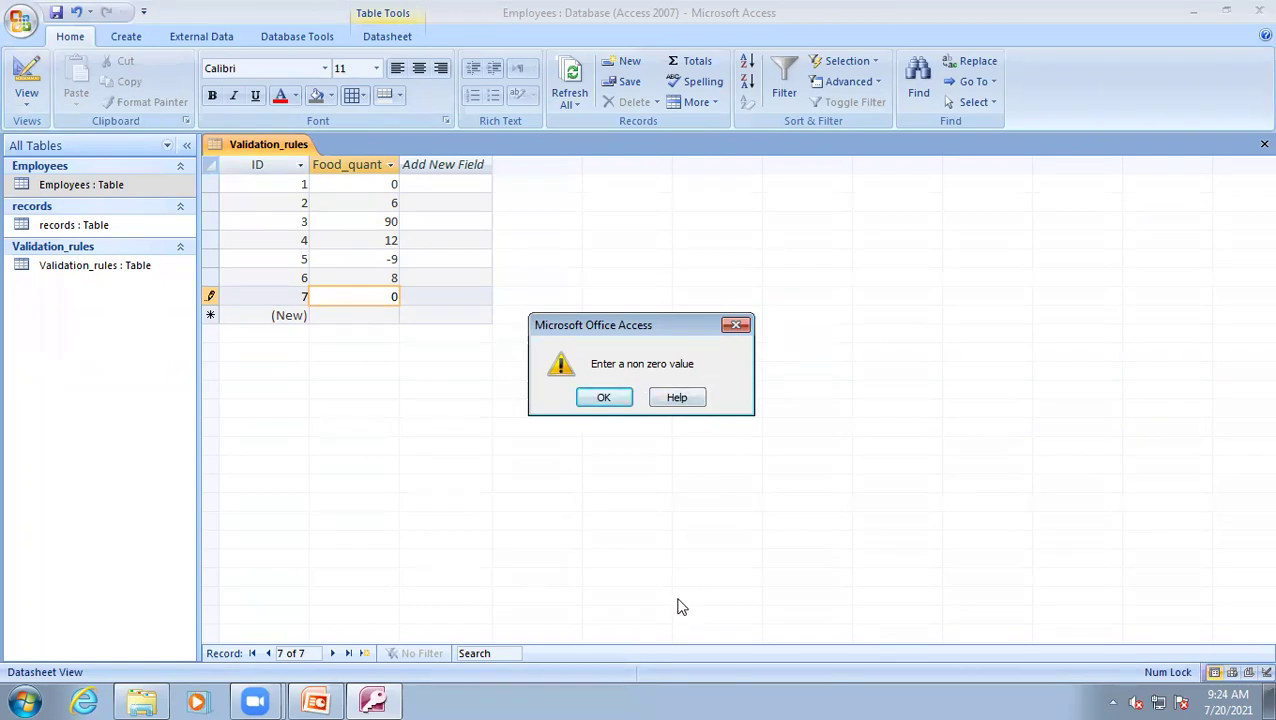
pyautogui.click(620, 398)
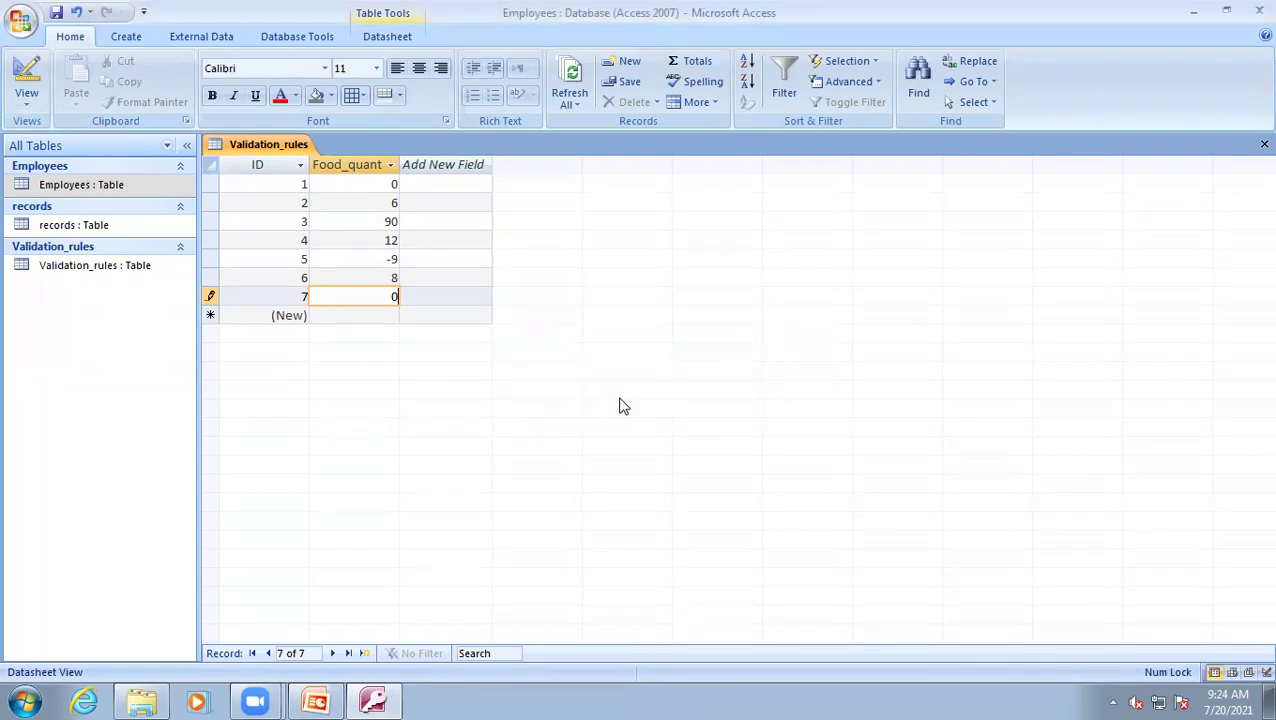
pyautogui.press('BackSpace')
pyautogui.write('4')
pyautogui.click(390, 316)
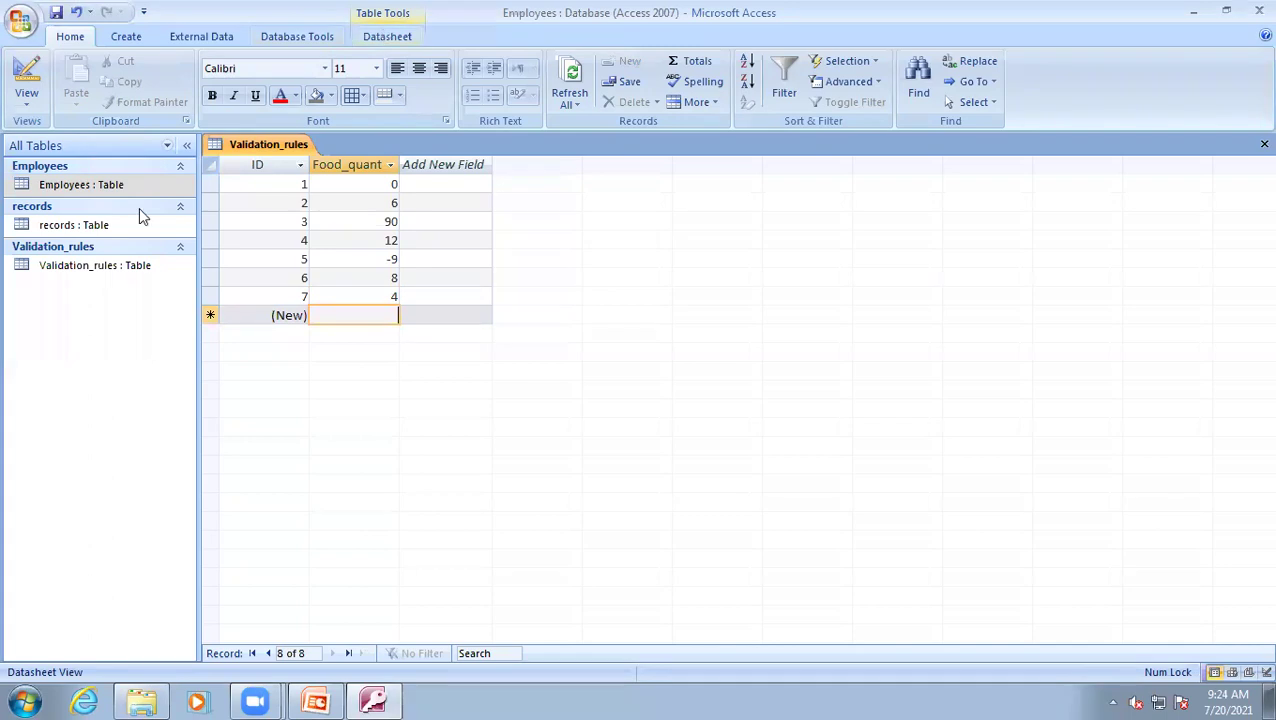
# Check the Food_quantity validation properties in Design view and the Validation Rules slide in PowerPoint, and return to Access
pyautogui.click(24, 75)
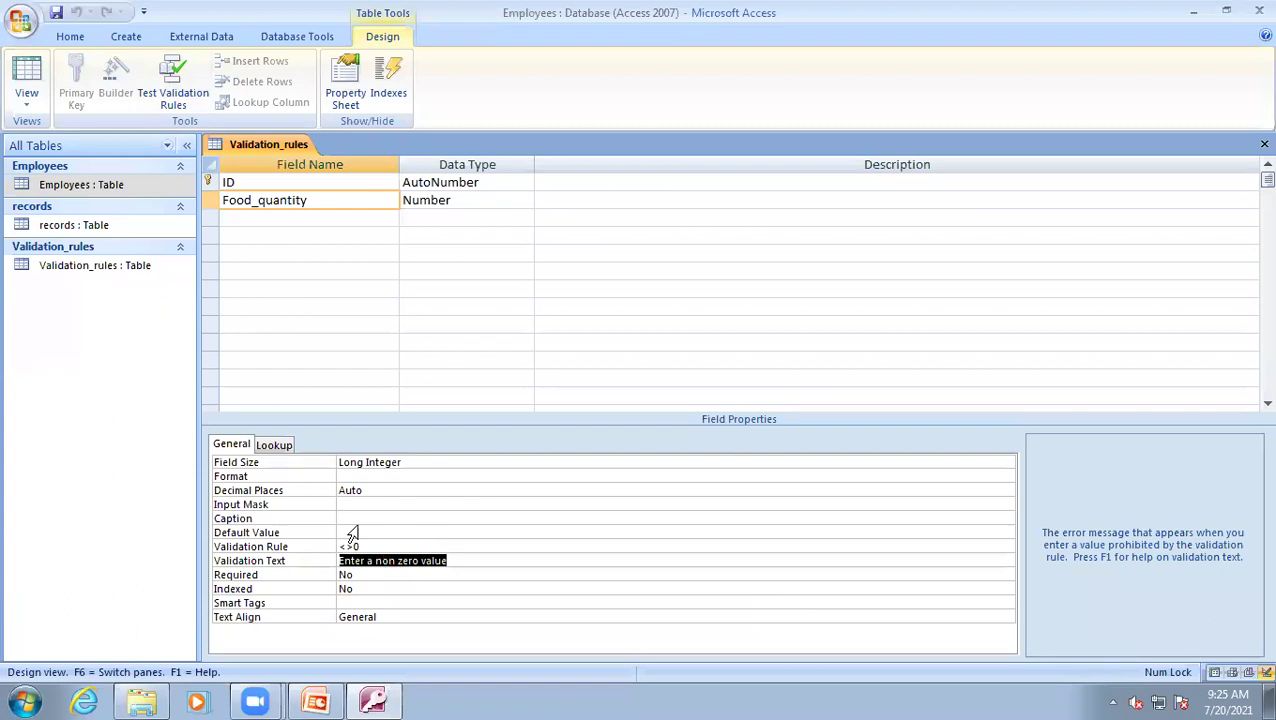
pyautogui.click(372, 700)
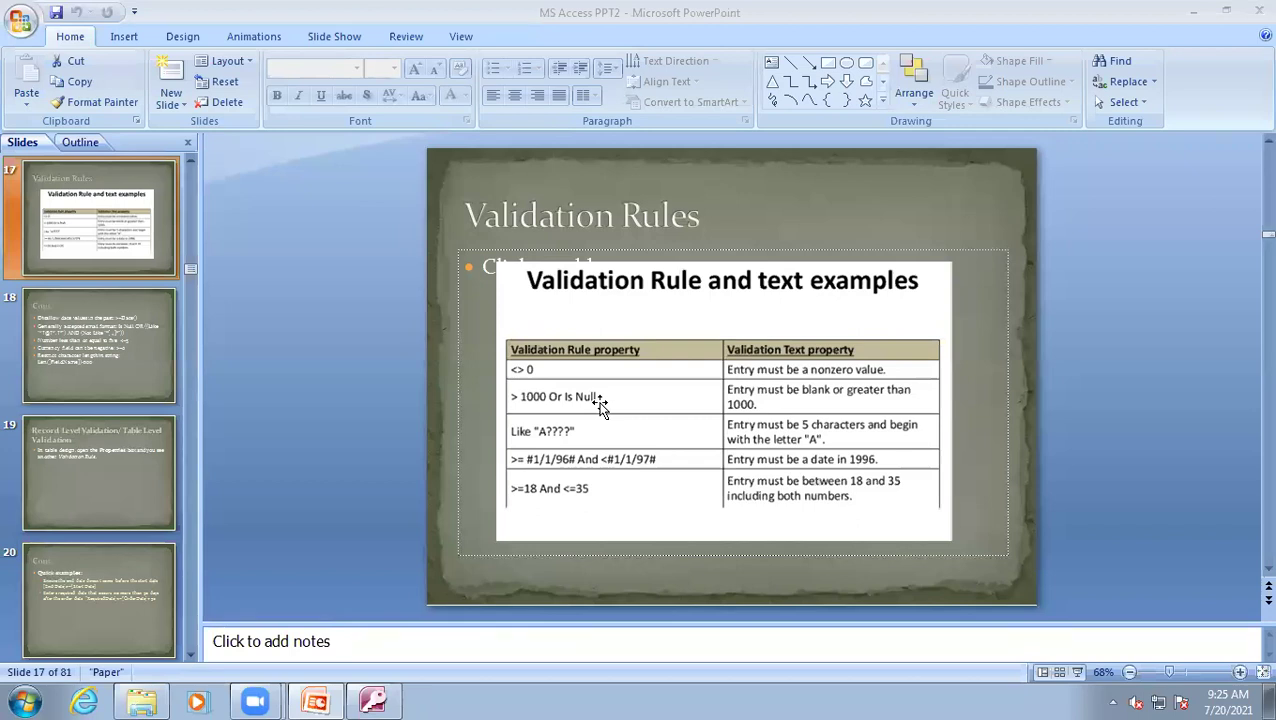
pyautogui.click(362, 700)
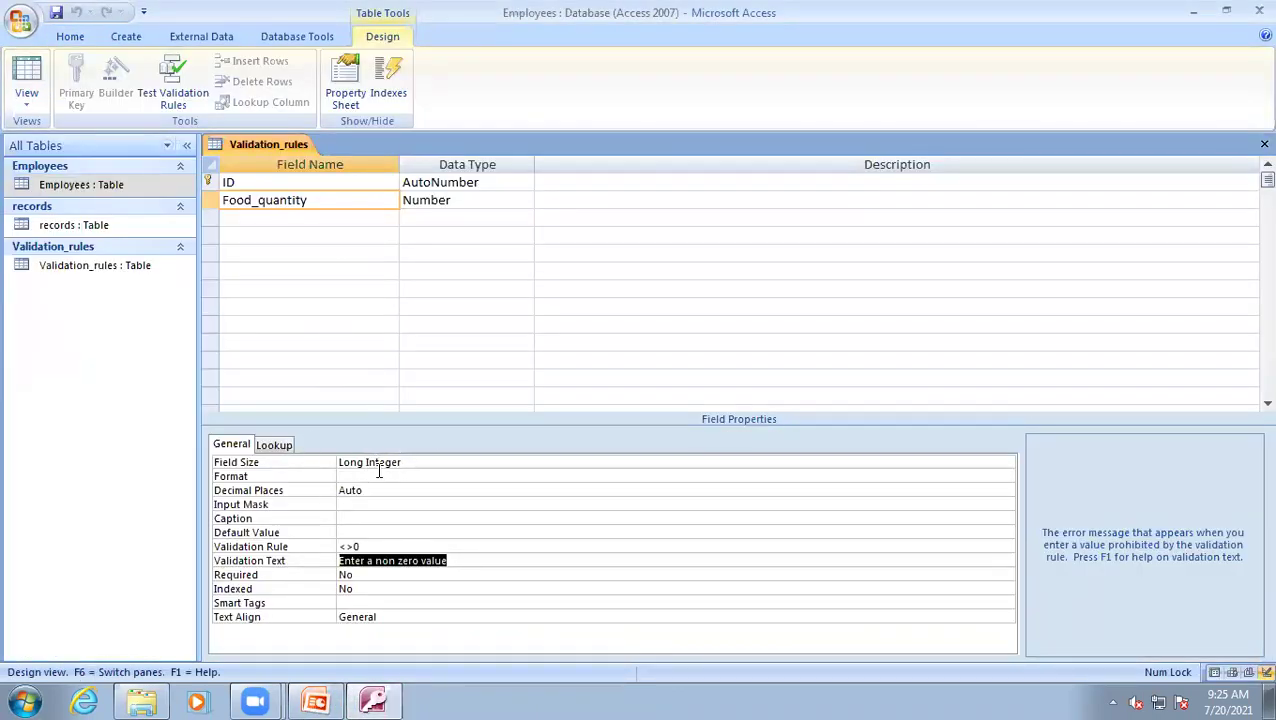
# Enter 9.67 as the eighth record's Food_quantity in Datasheet view
pyautogui.click(26, 80)
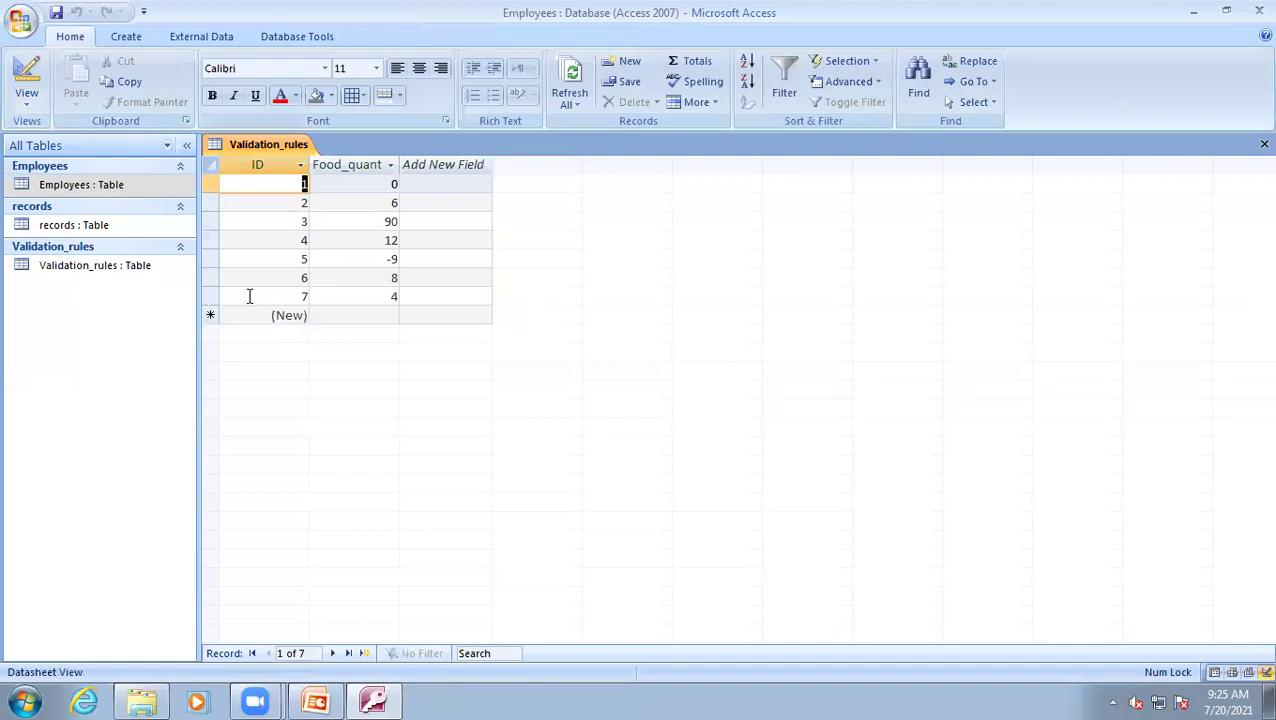
pyautogui.click(381, 316)
pyautogui.write('9')
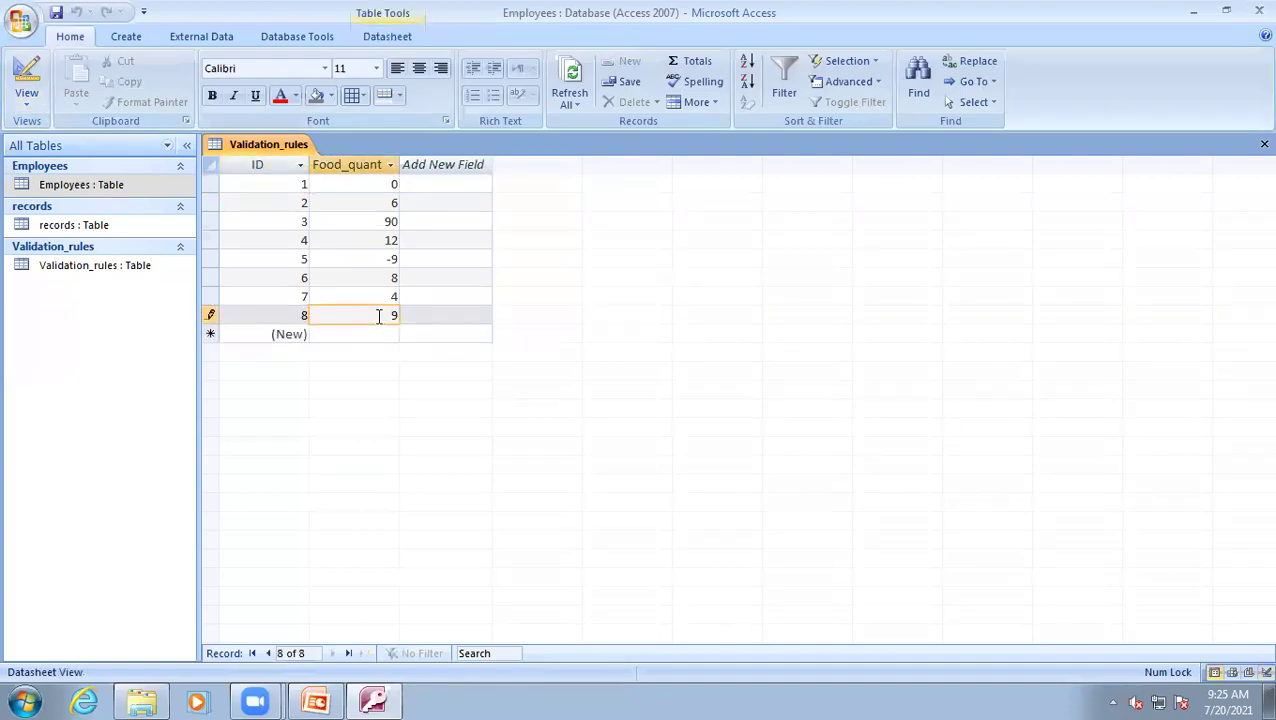
pyautogui.write('.67')
pyautogui.click(377, 332)
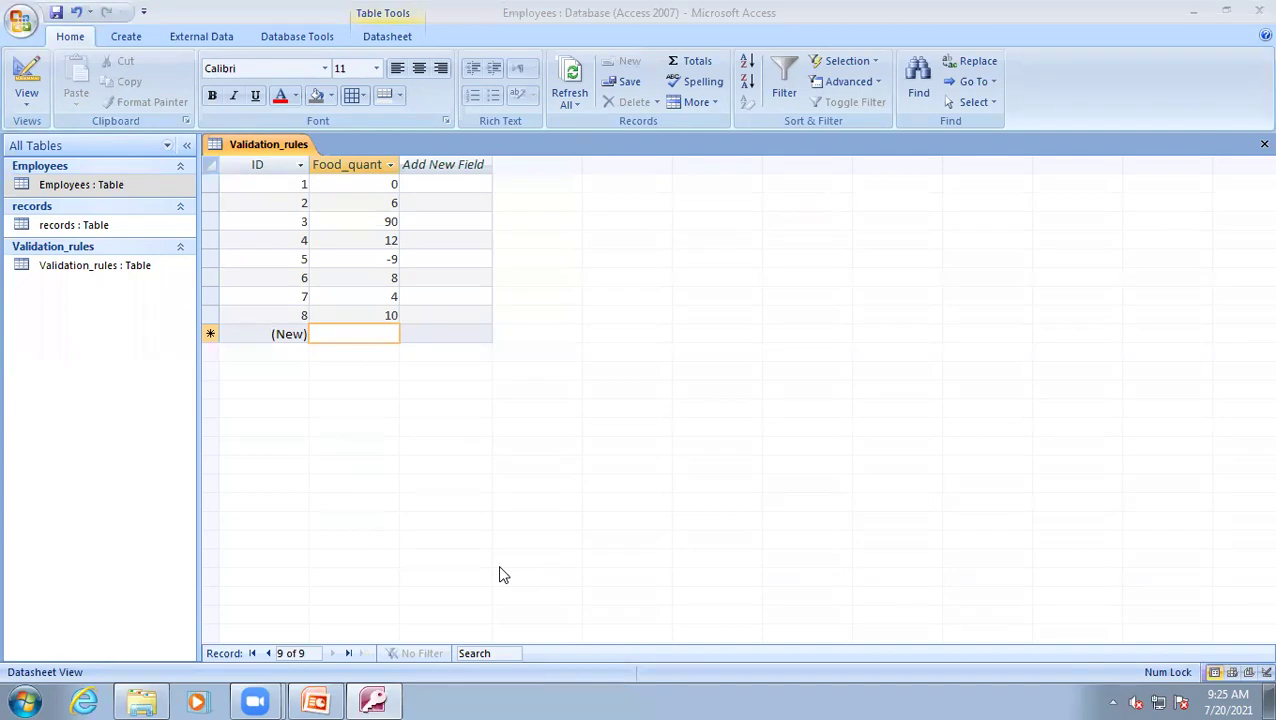
# Examine the available field sizes for the Food_quantity field in Design view without changing the setting
pyautogui.click(27, 75)
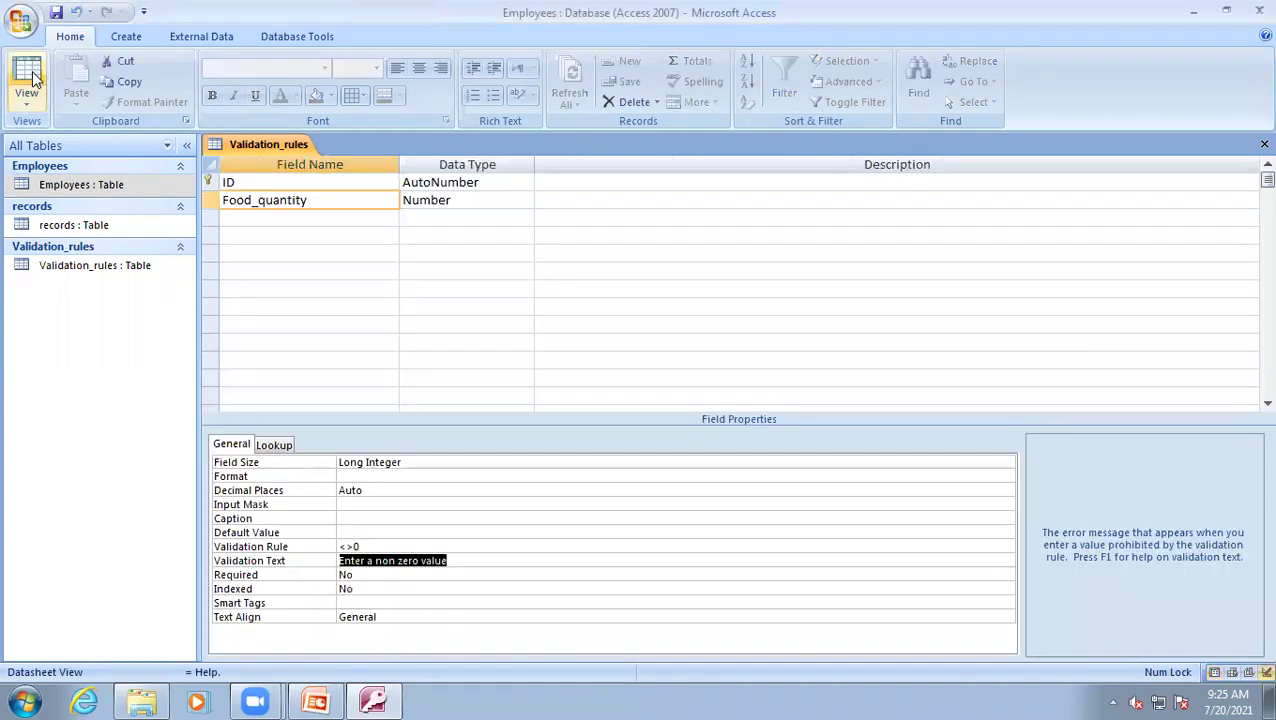
pyautogui.click(421, 462)
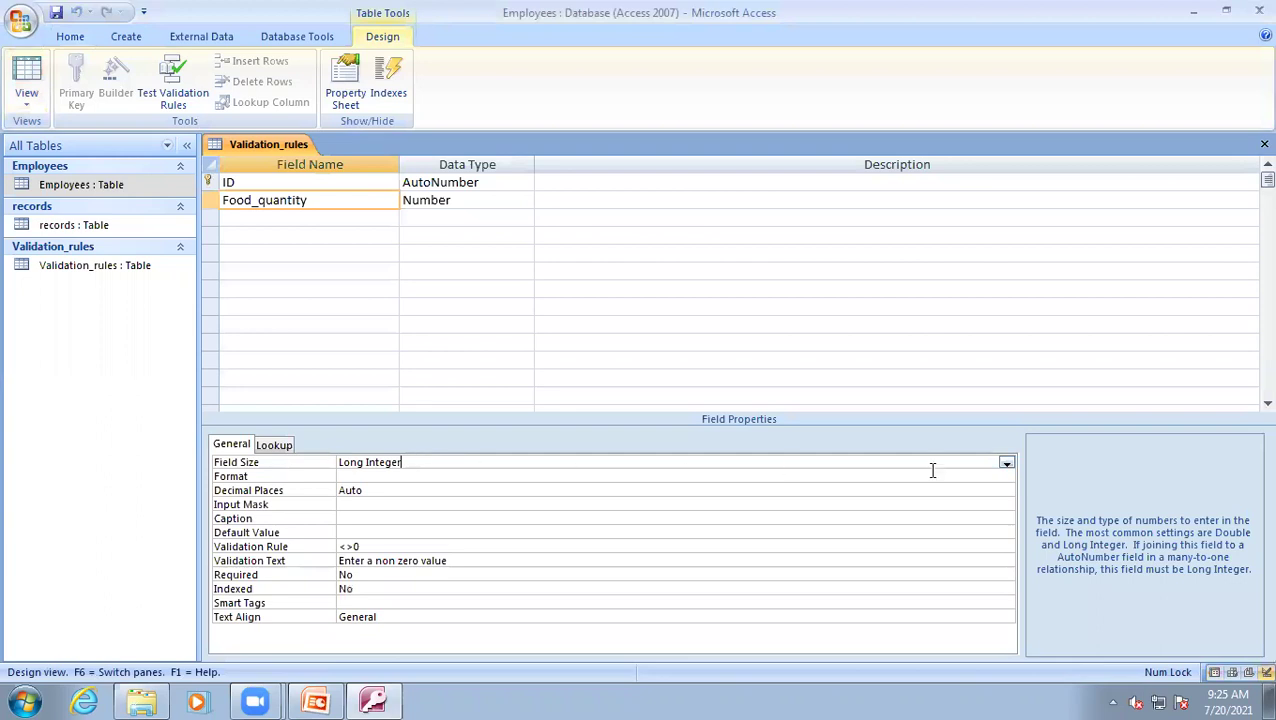
pyautogui.click(1004, 463)
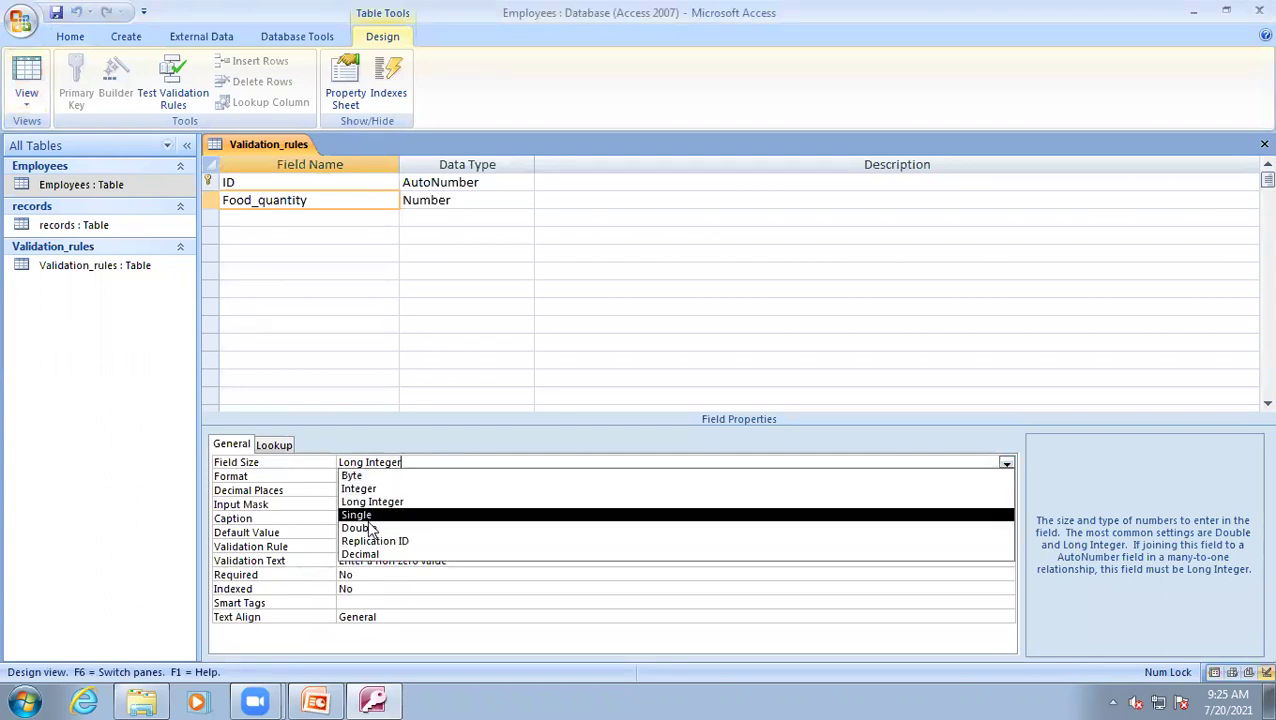
pyautogui.click(537, 343)
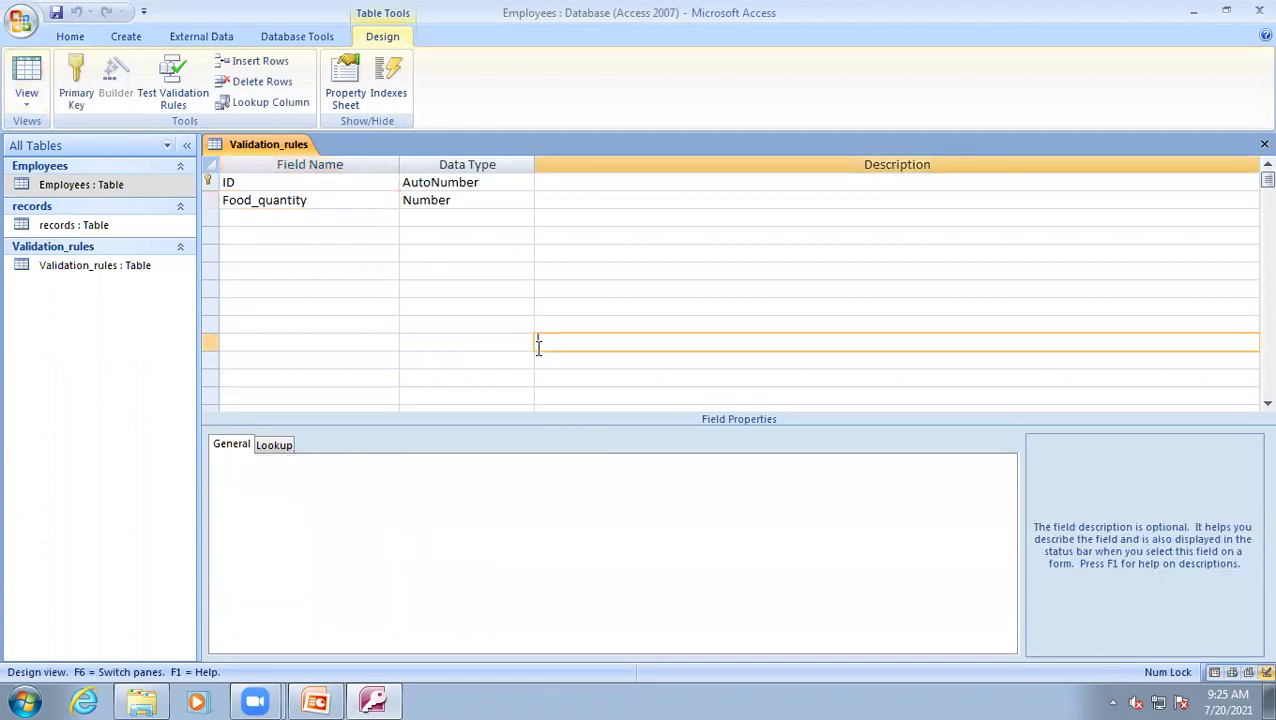
pyautogui.click(333, 200)
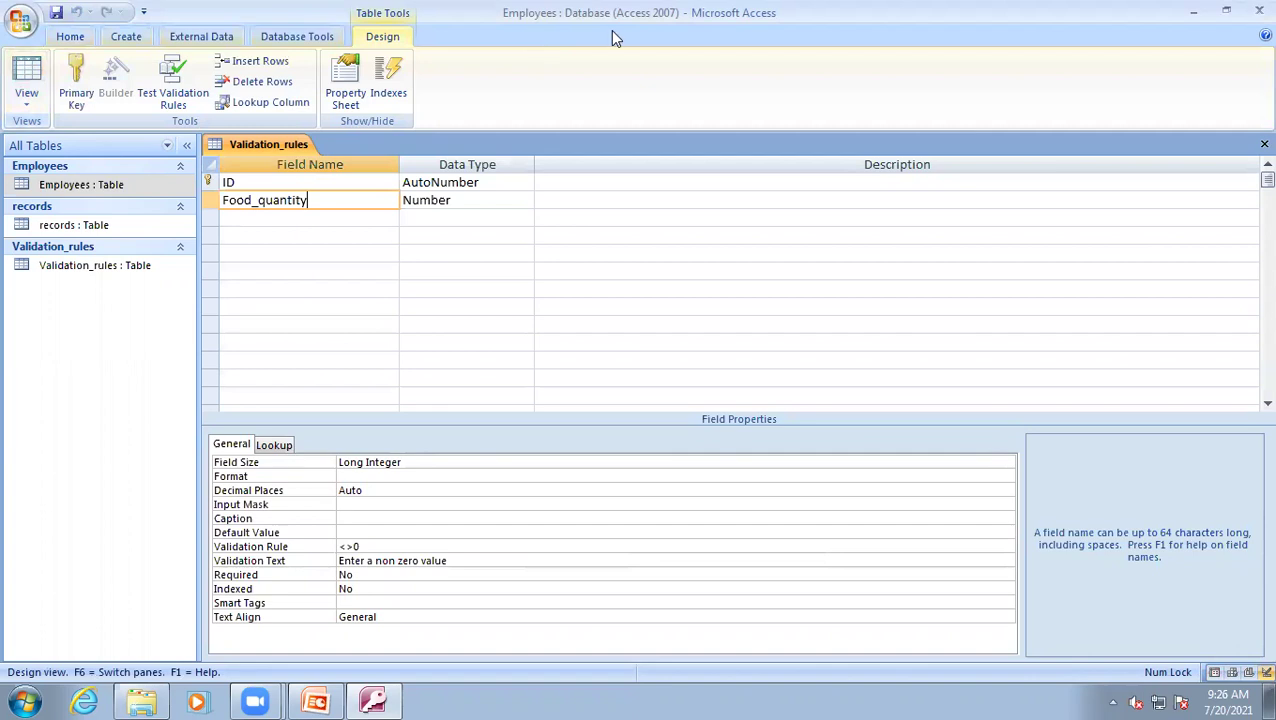
# Switch to PowerPoint to review the validation rule and text examples, and return to the table design in Access
pyautogui.click(320, 700)
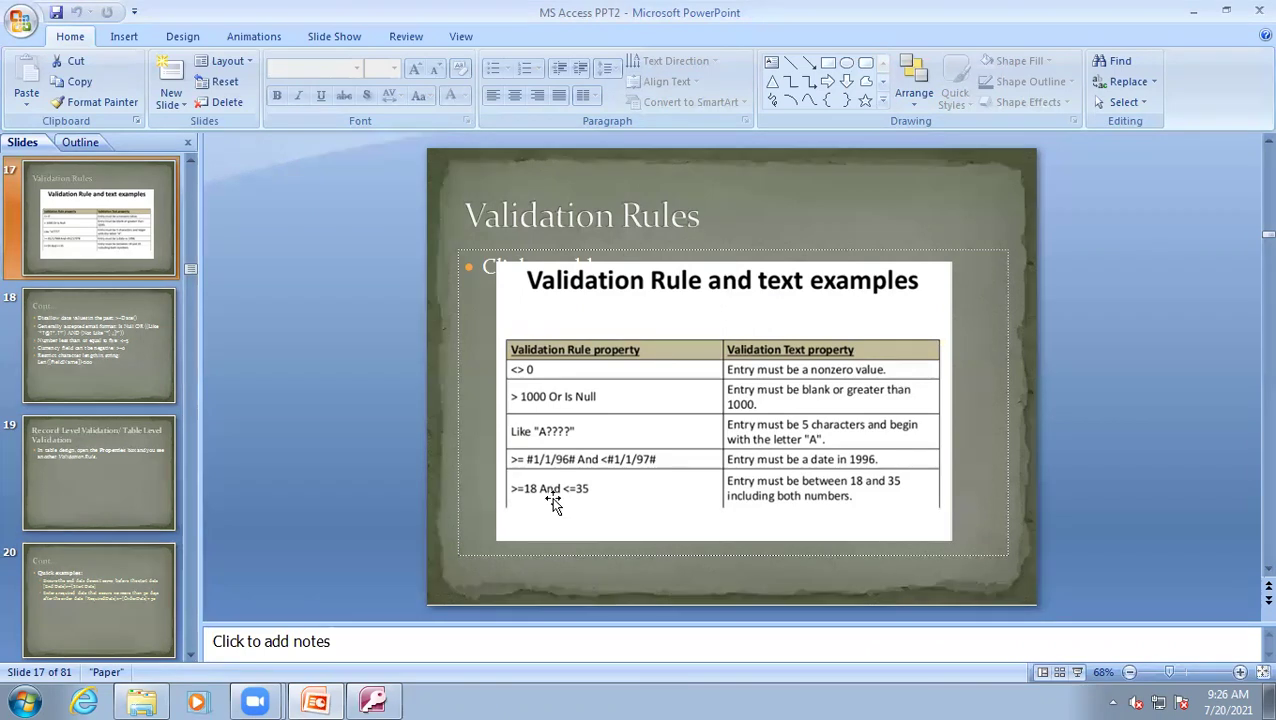
pyautogui.click(620, 444)
pyautogui.moveTo(620, 444); pyautogui.dragTo(623, 444)
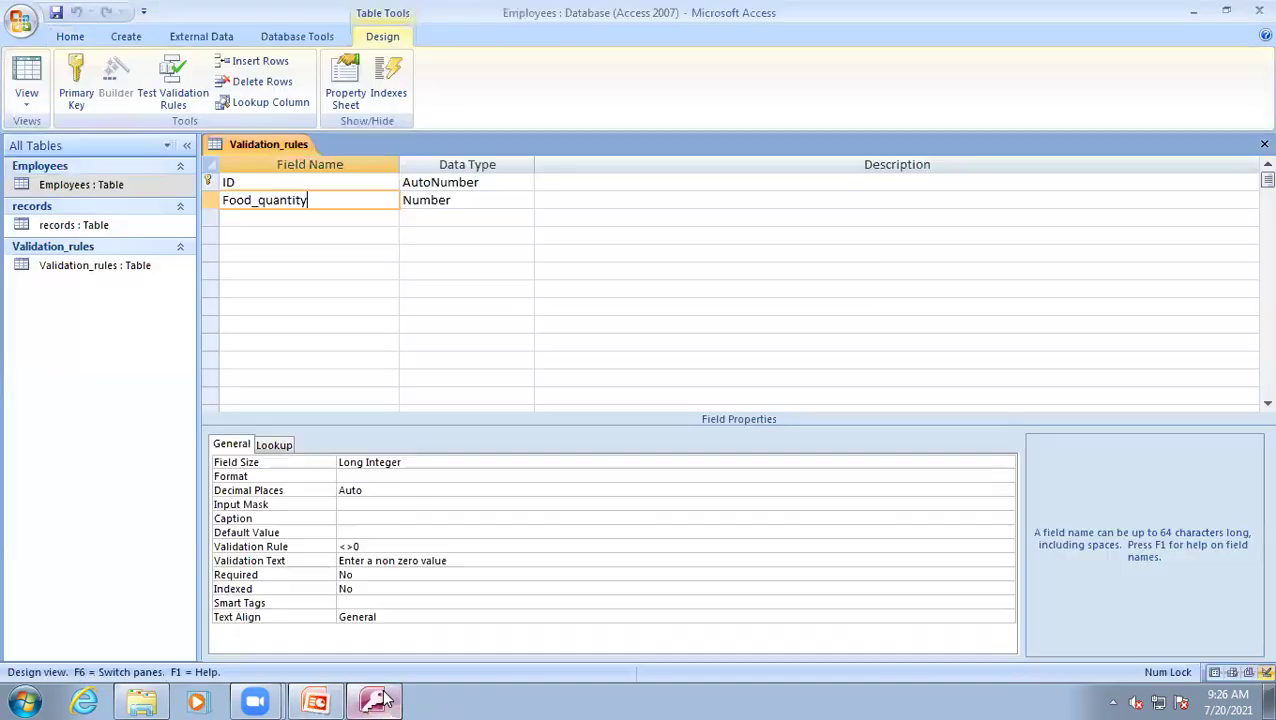
pyautogui.click(377, 700)
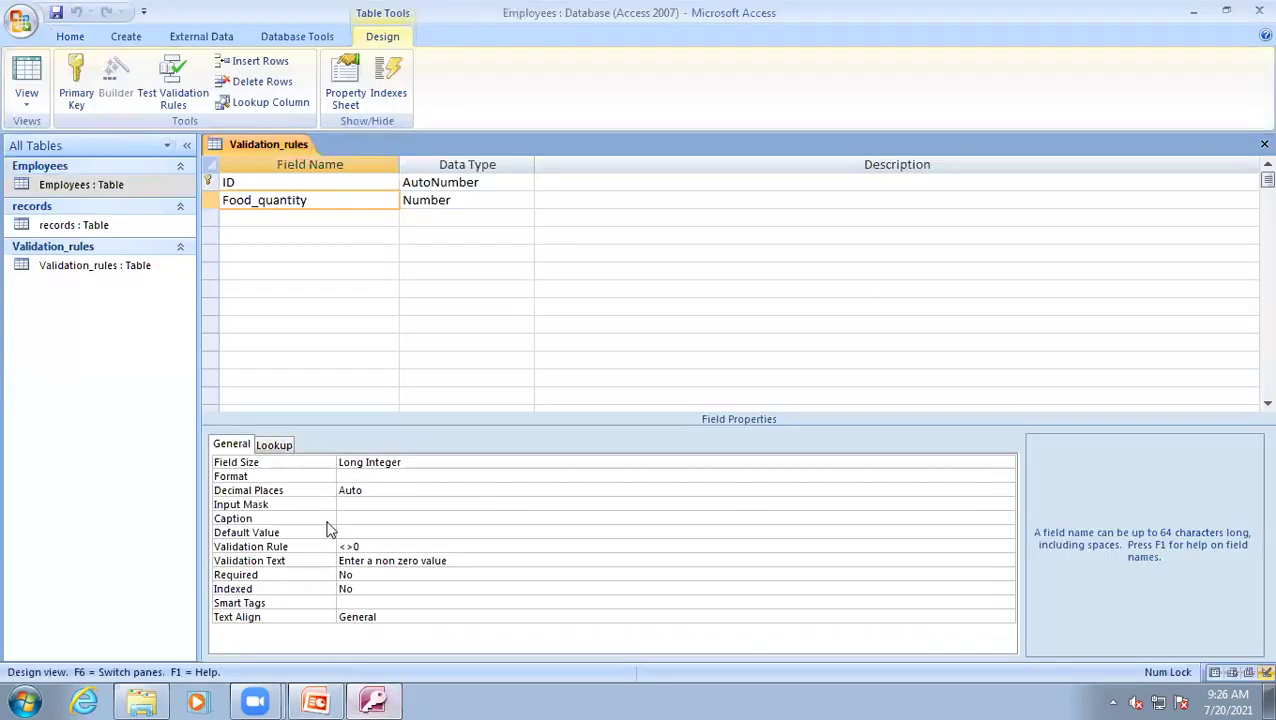
# Add a field named Price below Food_quantity and set its data type to Number
pyautogui.click(273, 216)
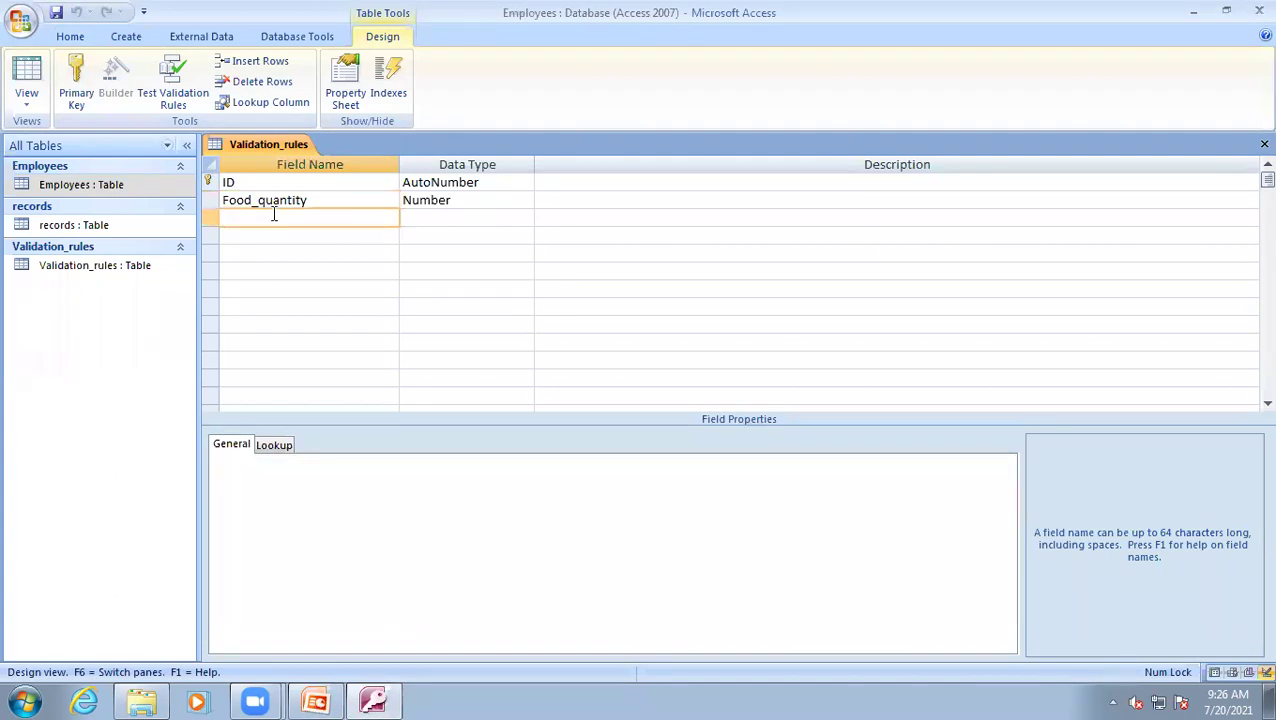
pyautogui.write('Price')
pyautogui.click(478, 217)
pyautogui.click(524, 218)
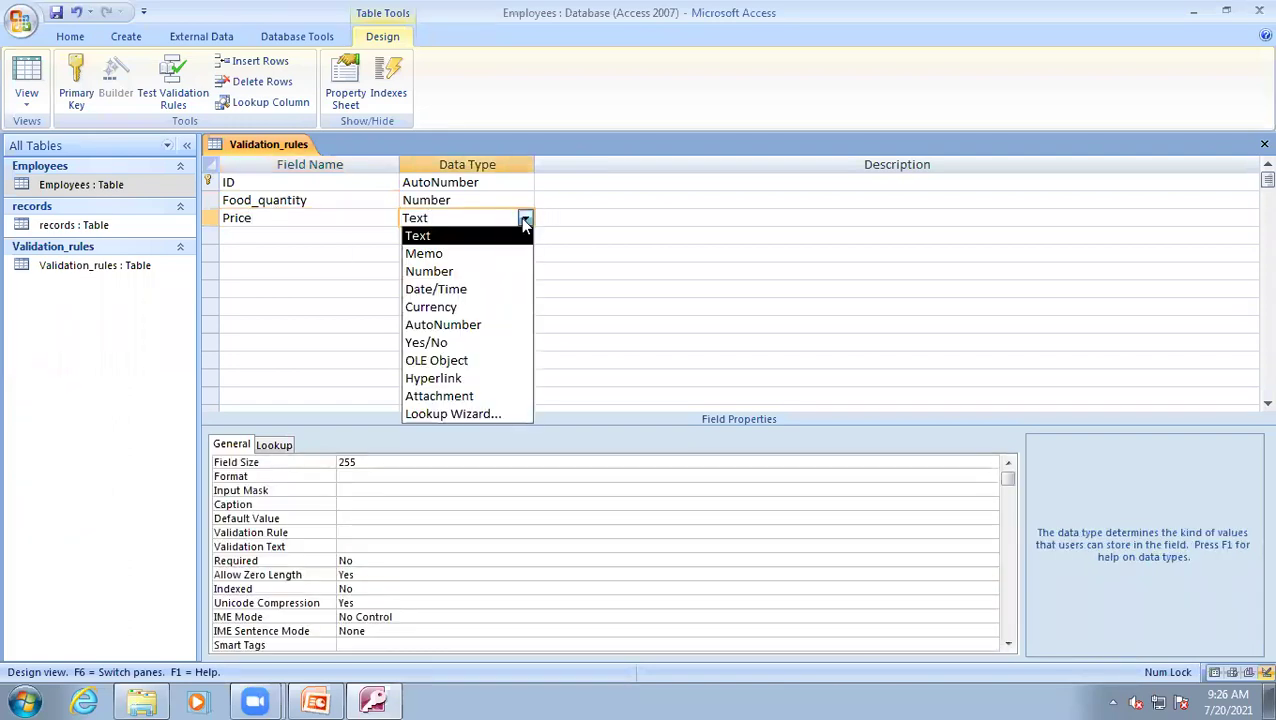
pyautogui.click(450, 272)
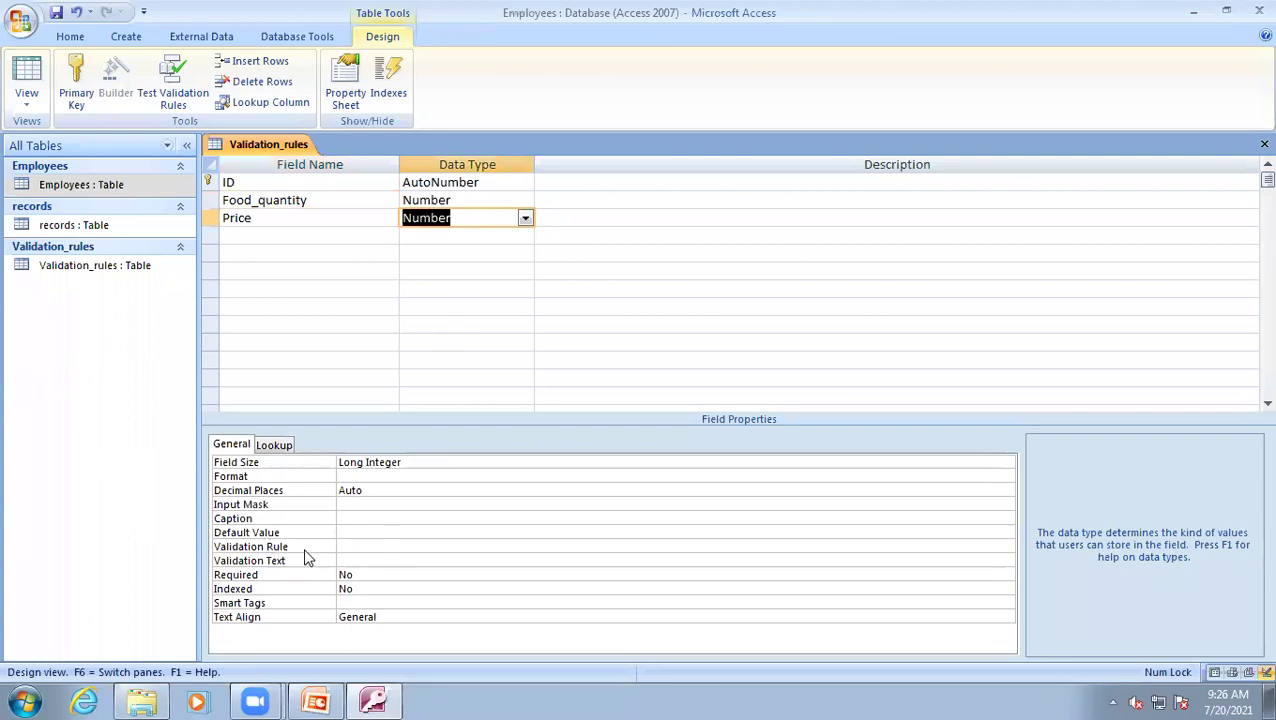
# Set the Price field's validation rule to >100 and save the table, testing existing data and keeping the new rule
pyautogui.click(362, 546)
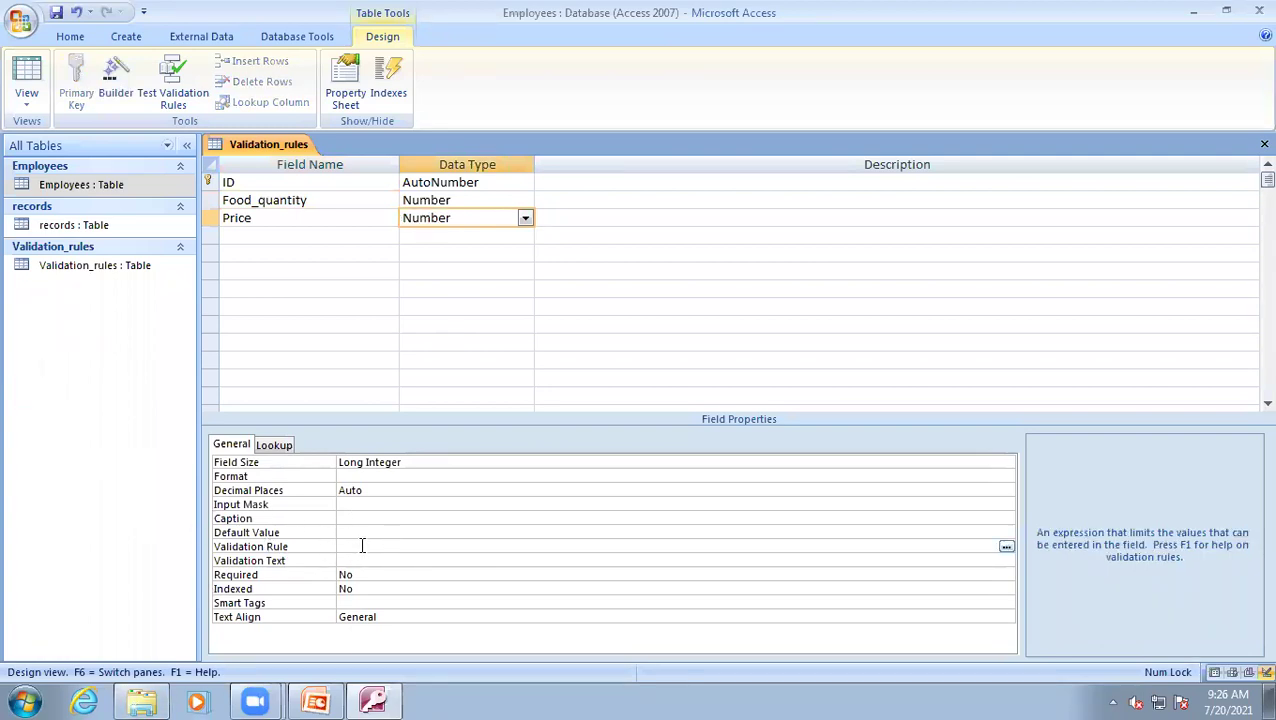
pyautogui.write('>100')
pyautogui.hotkey('ctrl', 's')
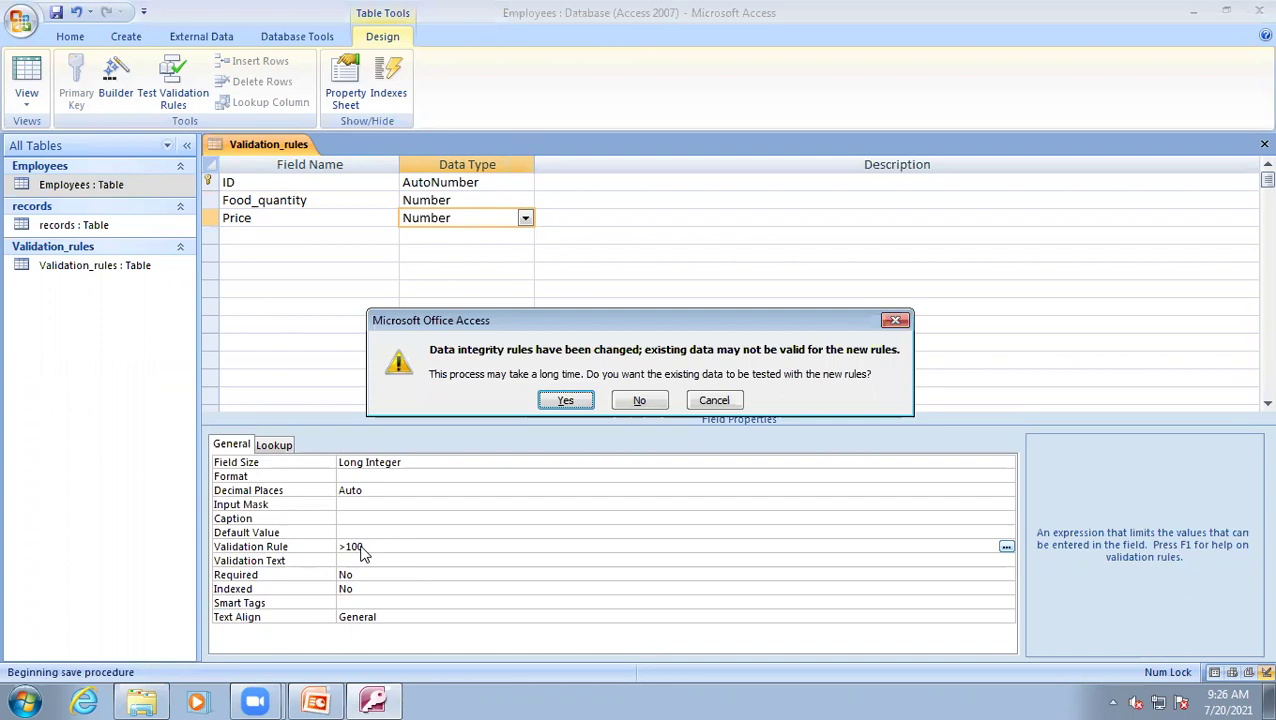
pyautogui.press('Return')
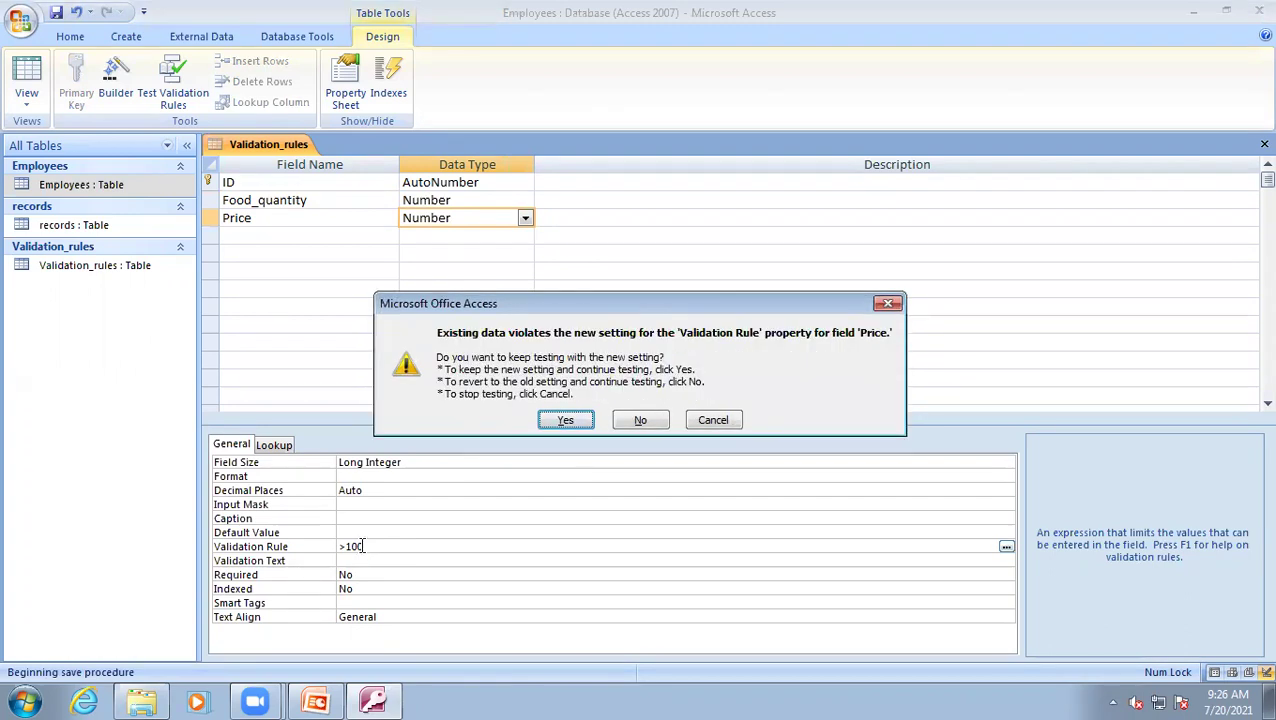
pyautogui.press('Return')
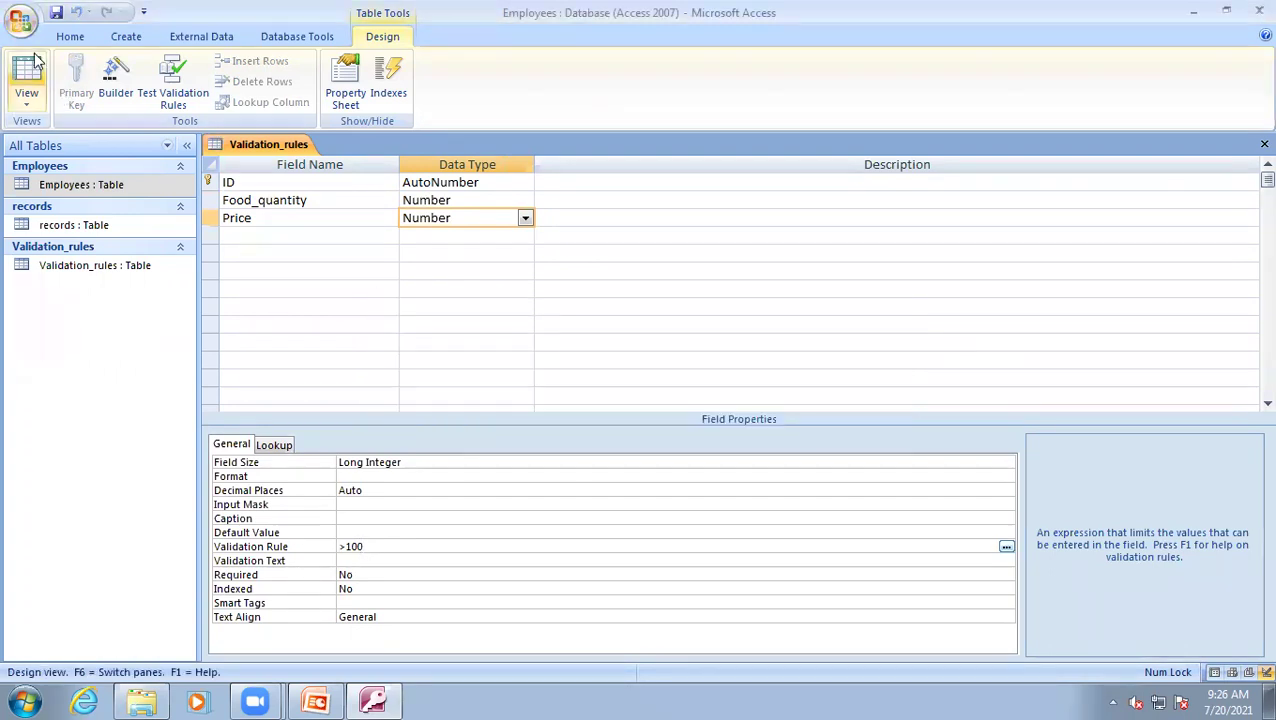
# Try 100 as the first record's Price in Datasheet view, and replace it with 101
pyautogui.click(36, 70)
pyautogui.click(453, 185)
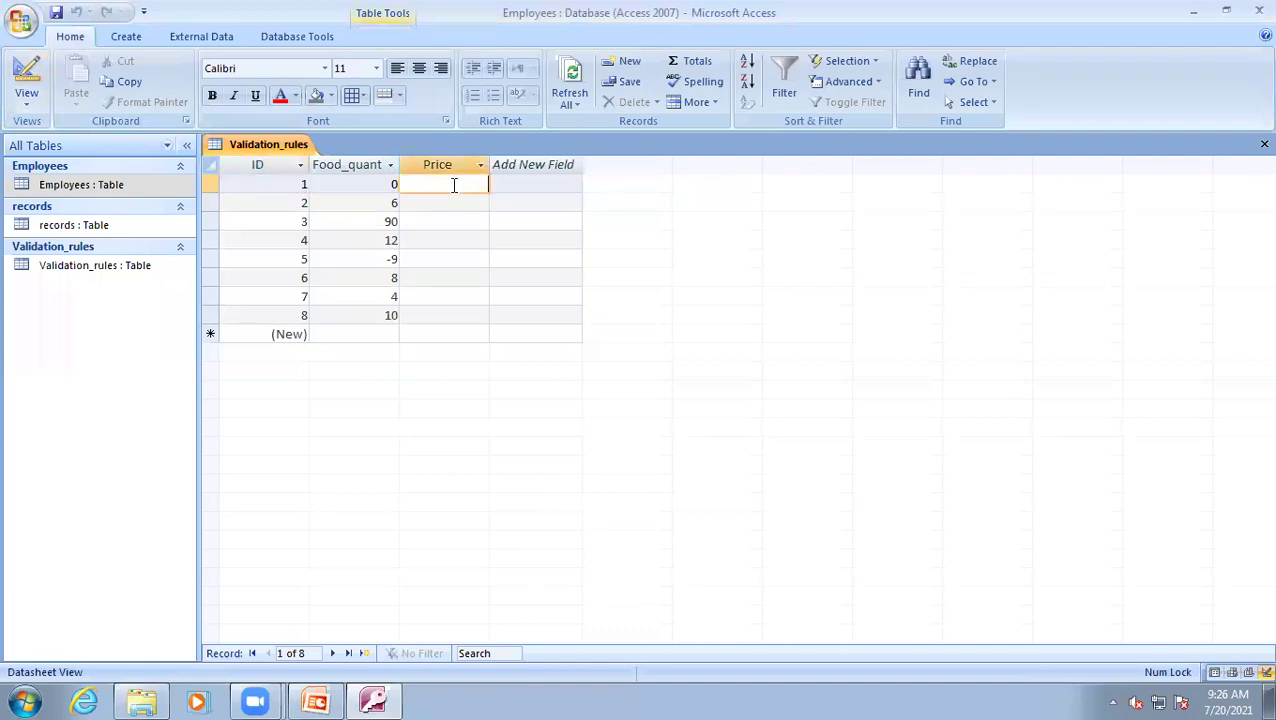
pyautogui.write('100')
pyautogui.press('Return')
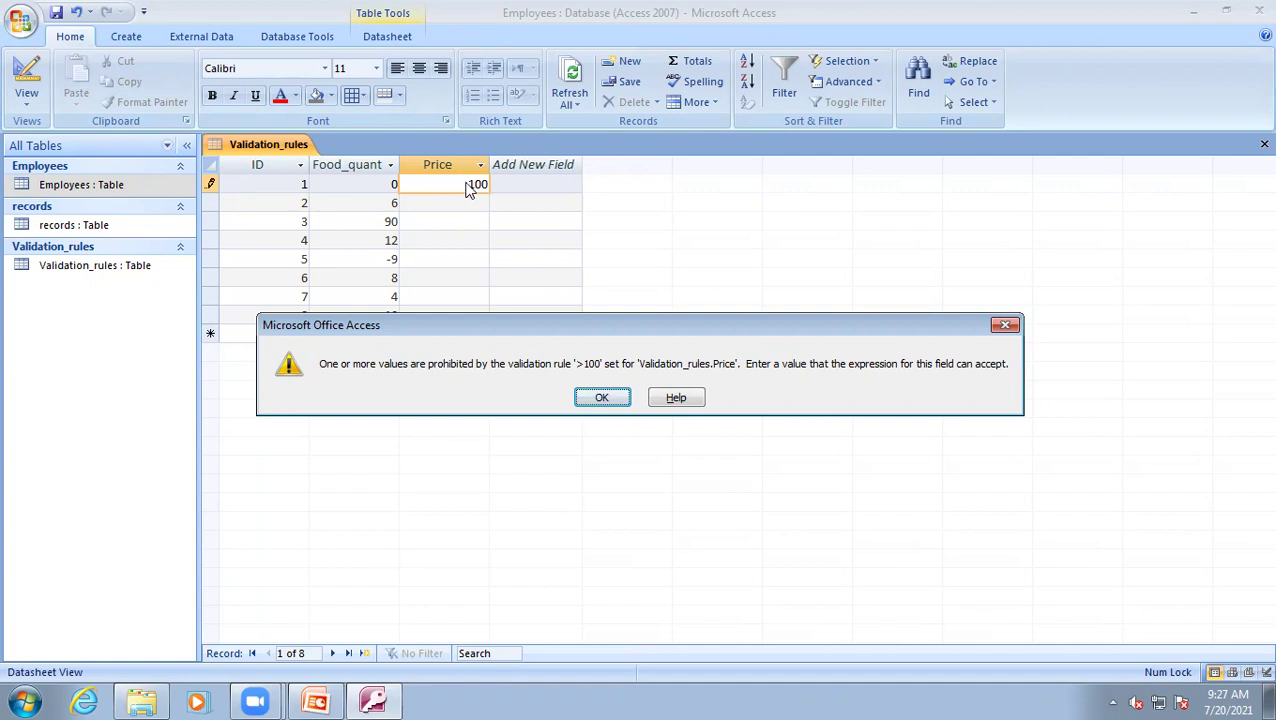
pyautogui.click(468, 186)
pyautogui.press('Return')
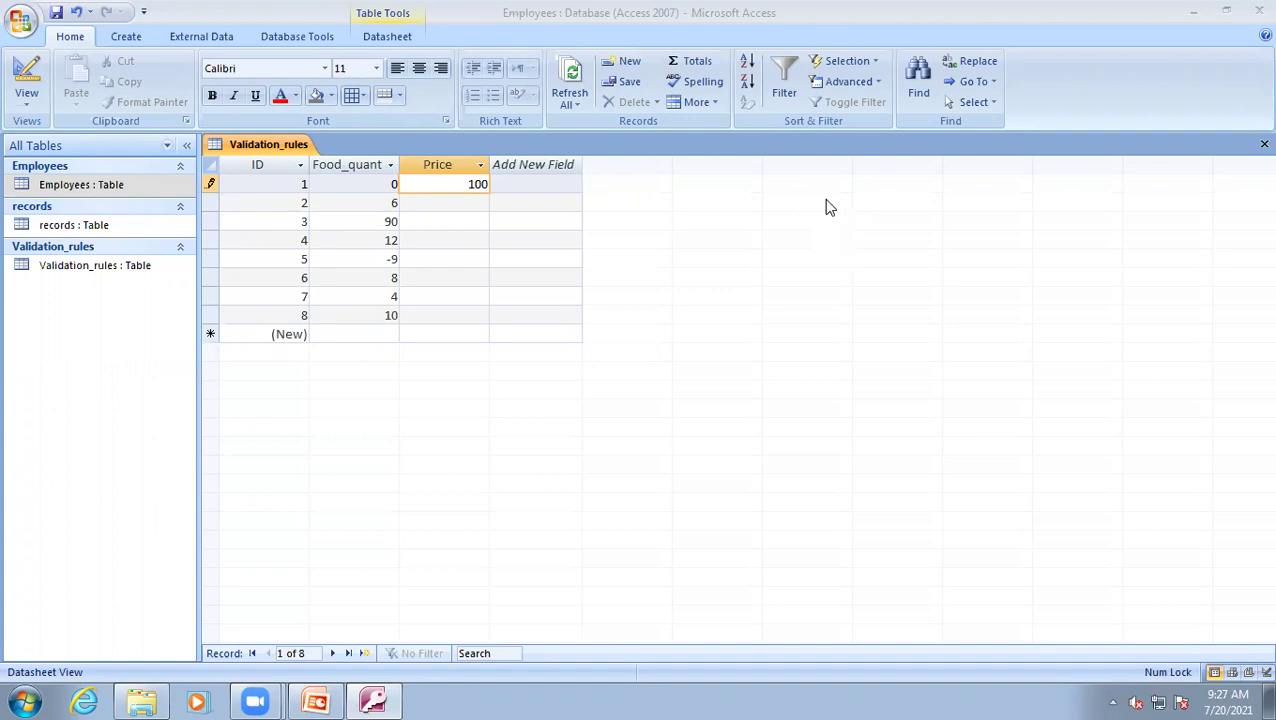
pyautogui.click(26, 80)
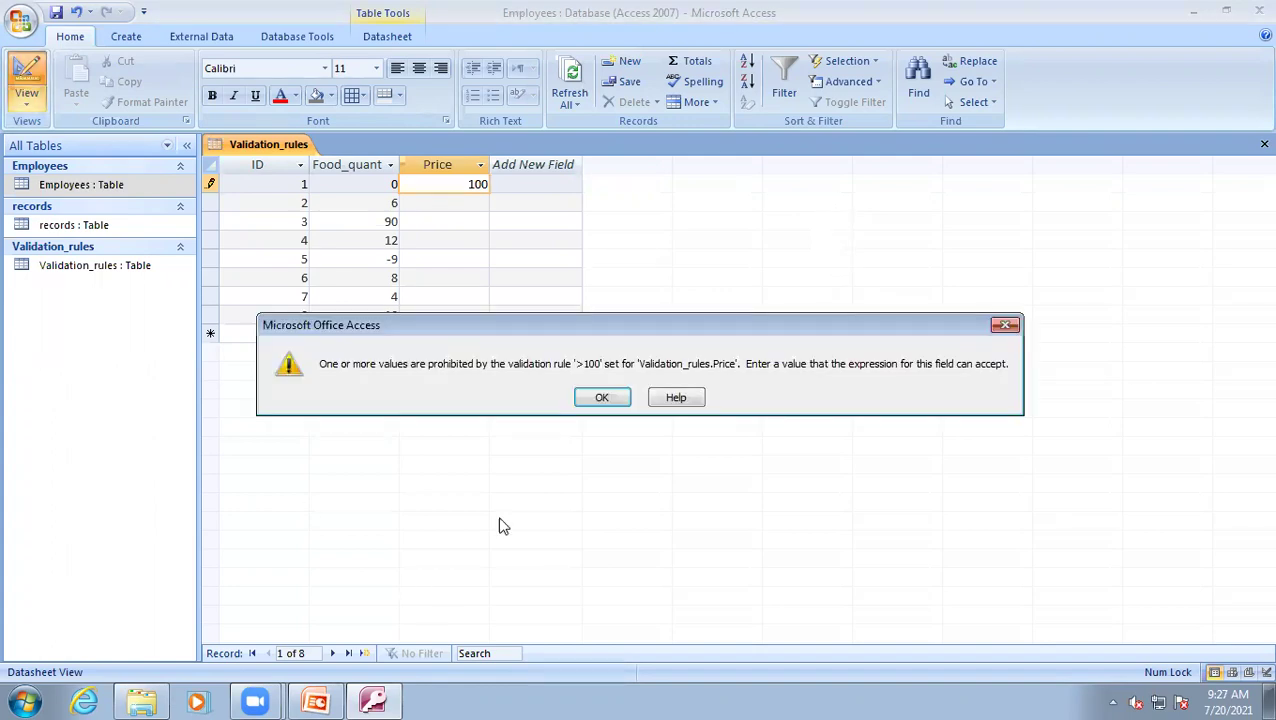
pyautogui.click(603, 397)
pyautogui.press('BackSpace')
pyautogui.write('1')
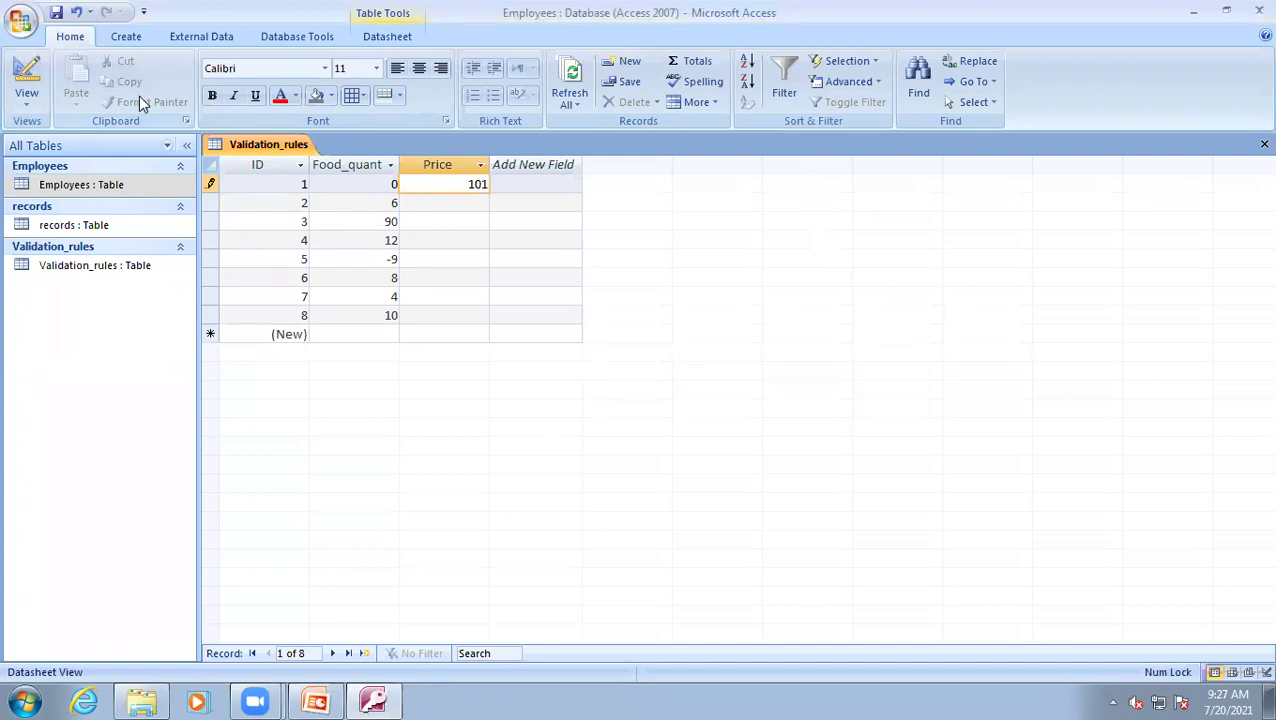
# Change the Price field's validation rule to >=100 in Design view and save the table, keeping the new rule
pyautogui.click(30, 78)
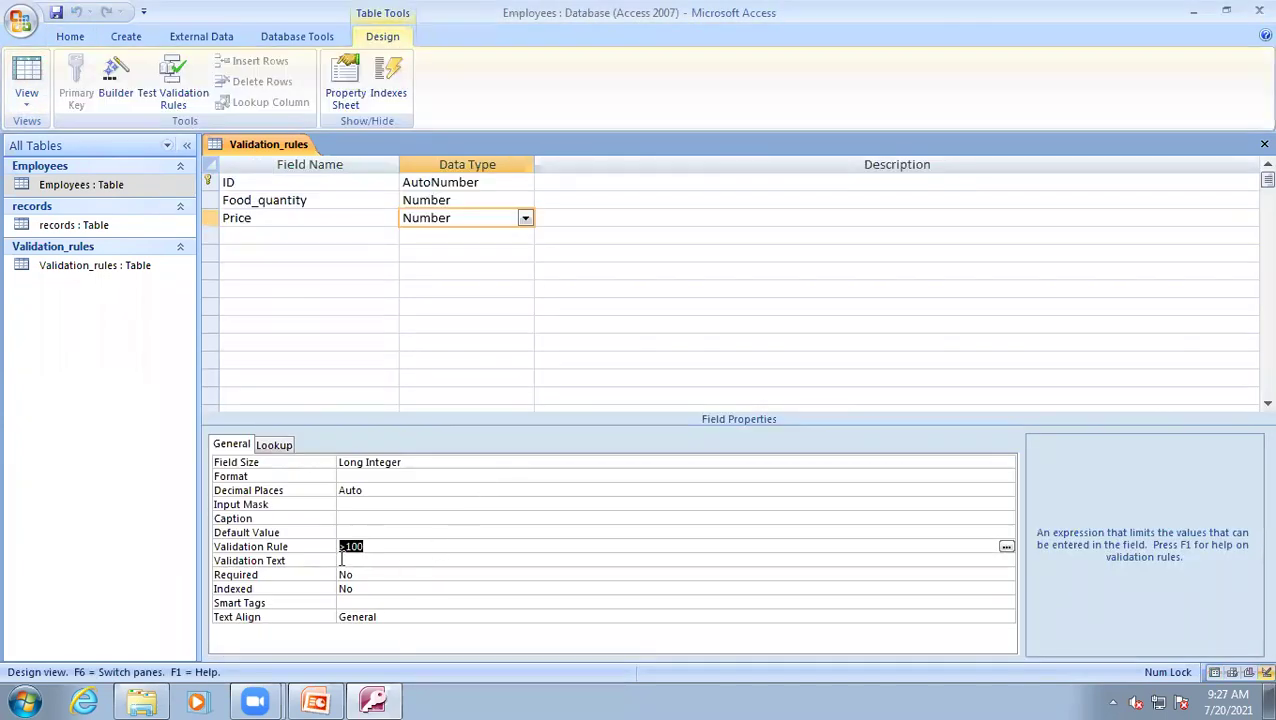
pyautogui.click(345, 546)
pyautogui.write('=')
pyautogui.hotkey('ctrl', 's')
pyautogui.click(585, 400)
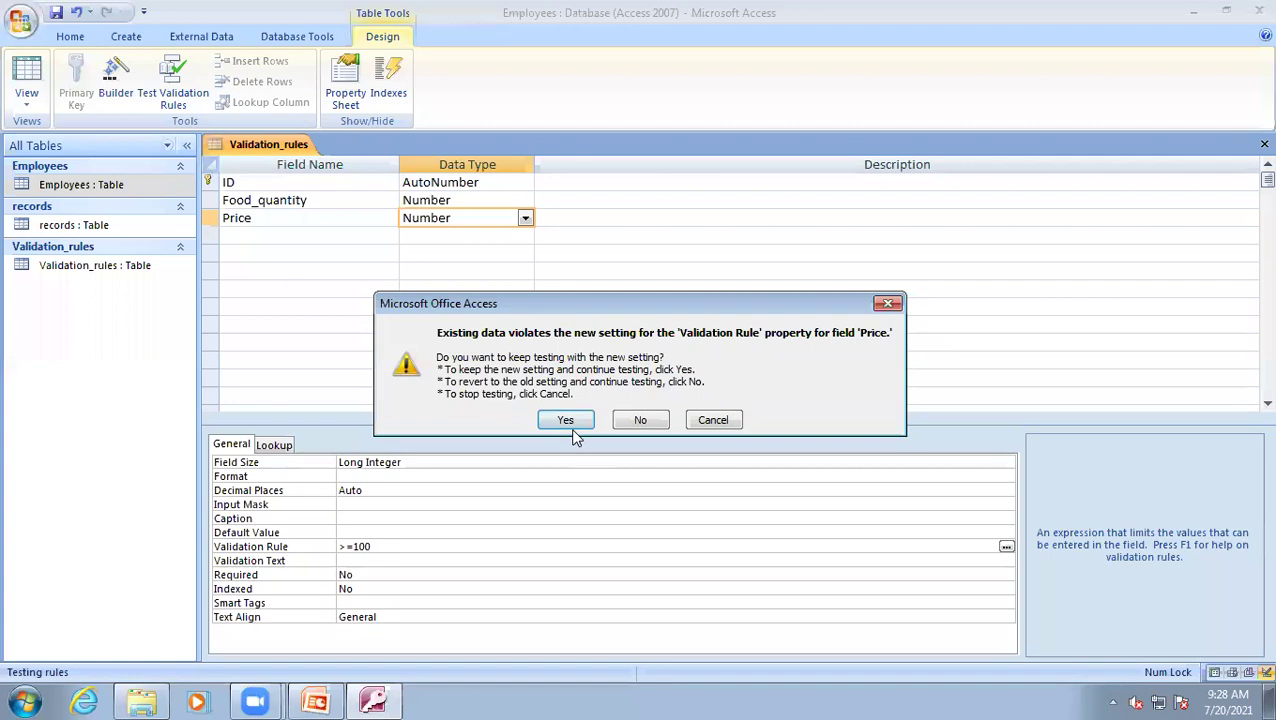
pyautogui.click(566, 421)
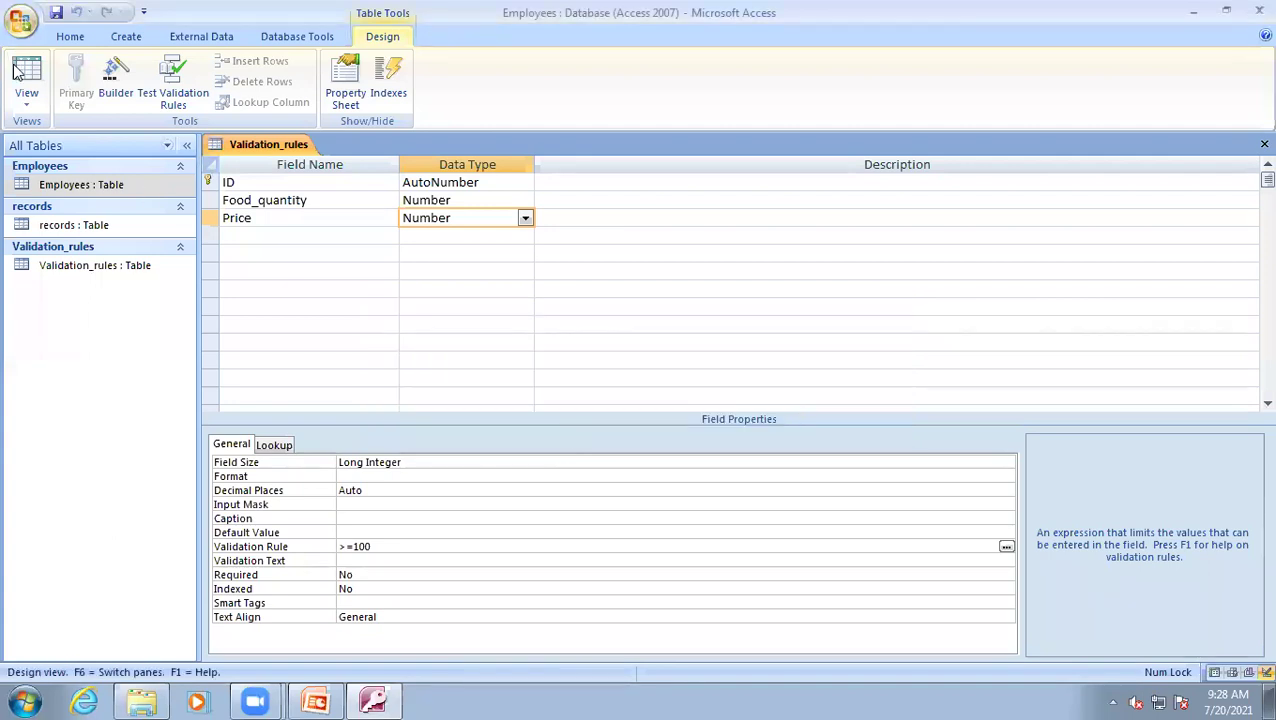
# Enter 100 as the second record's Price in Datasheet view
pyautogui.click(27, 78)
pyautogui.click(476, 203)
pyautogui.write('100')
pyautogui.click(466, 220)
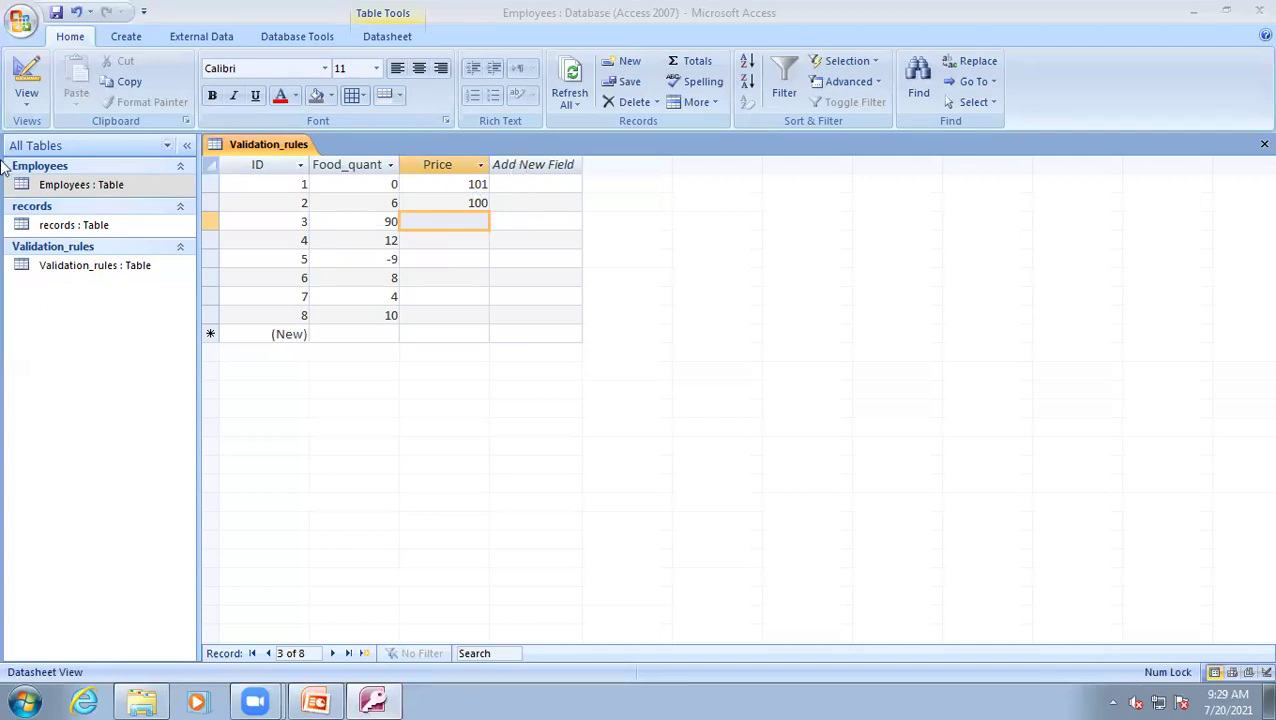
# Add a field named F2 below Price in Design view and set its data type to Number
pyautogui.click(26, 74)
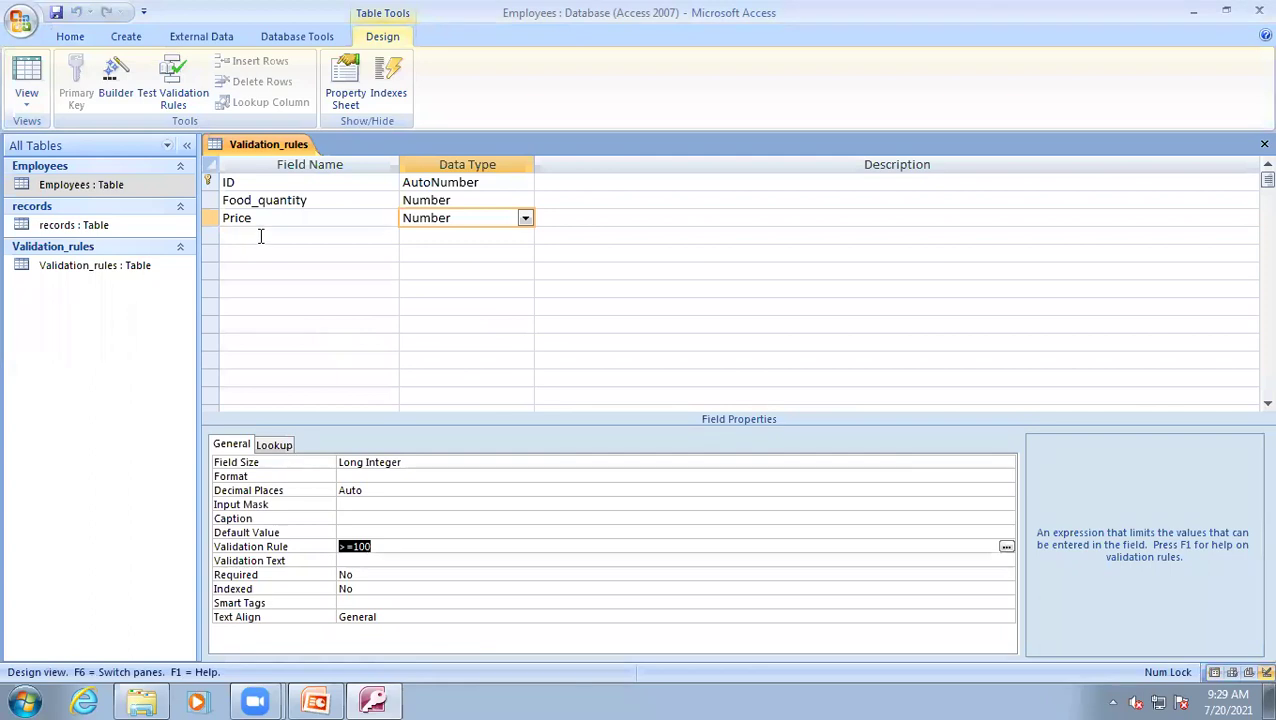
pyautogui.click(260, 236)
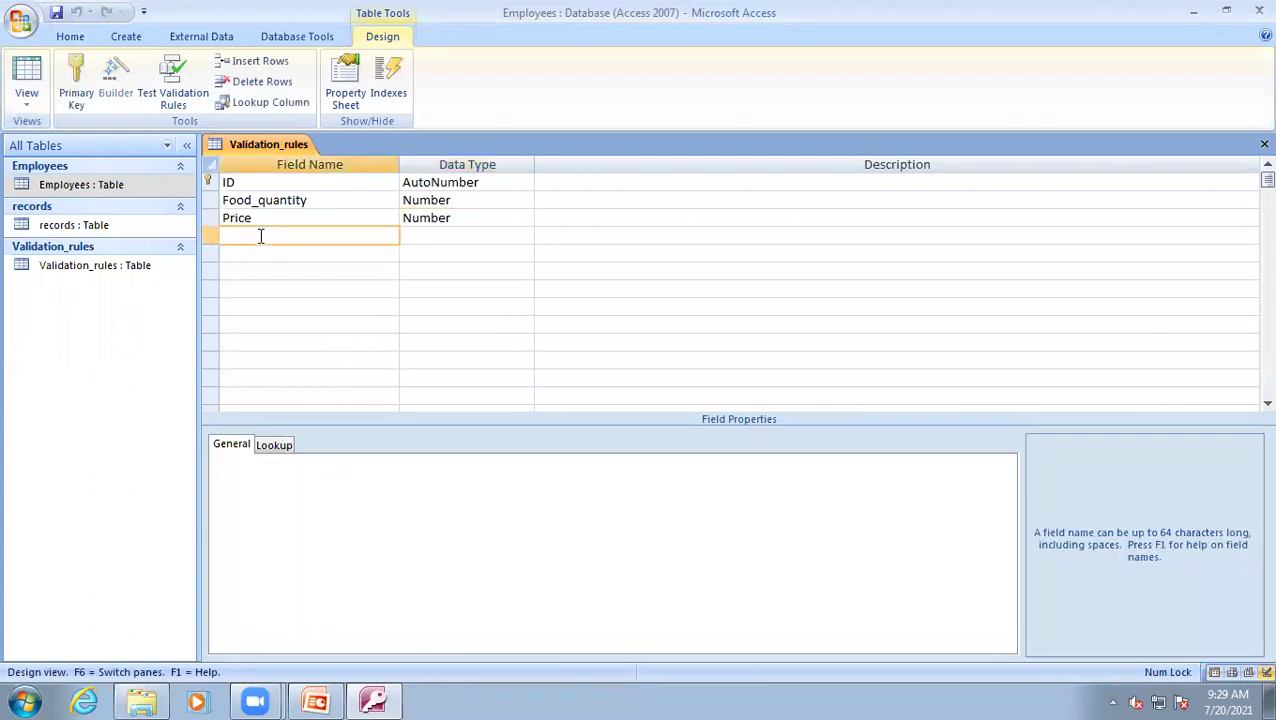
pyautogui.write('F2')
pyautogui.click(470, 236)
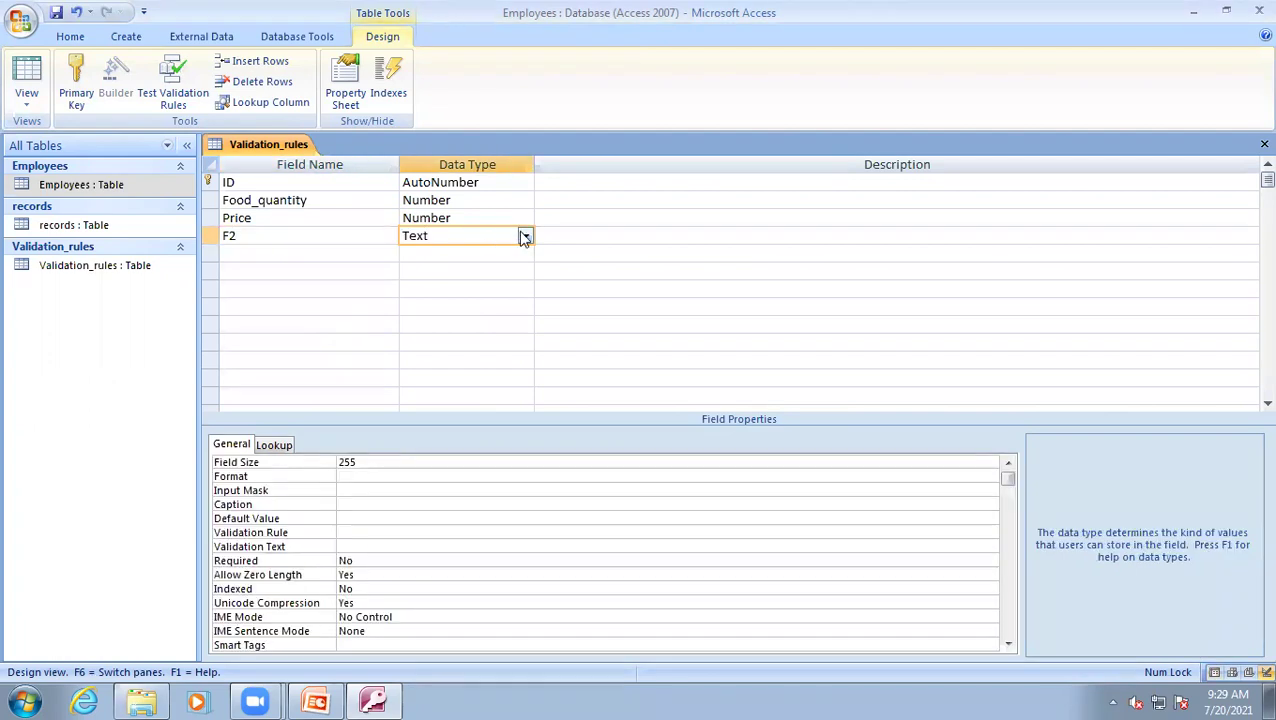
pyautogui.click(524, 236)
pyautogui.click(460, 292)
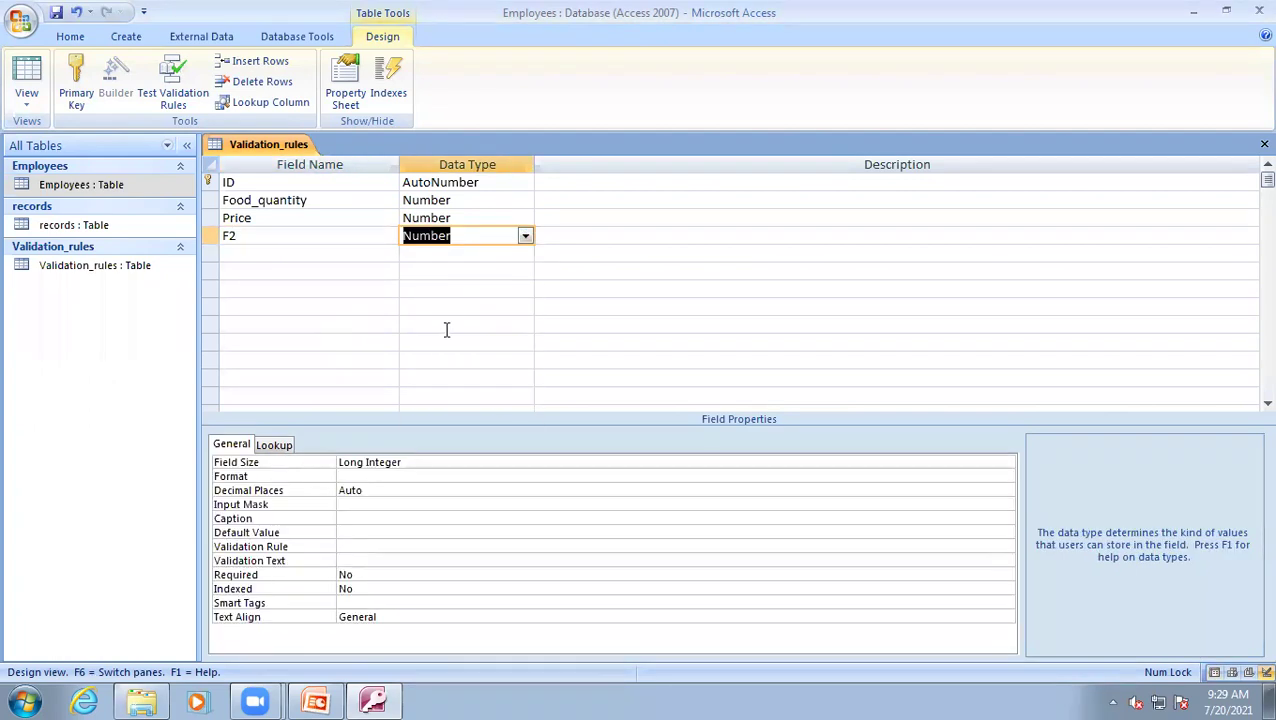
# Set the F2 field's size to Single
pyautogui.click(352, 546)
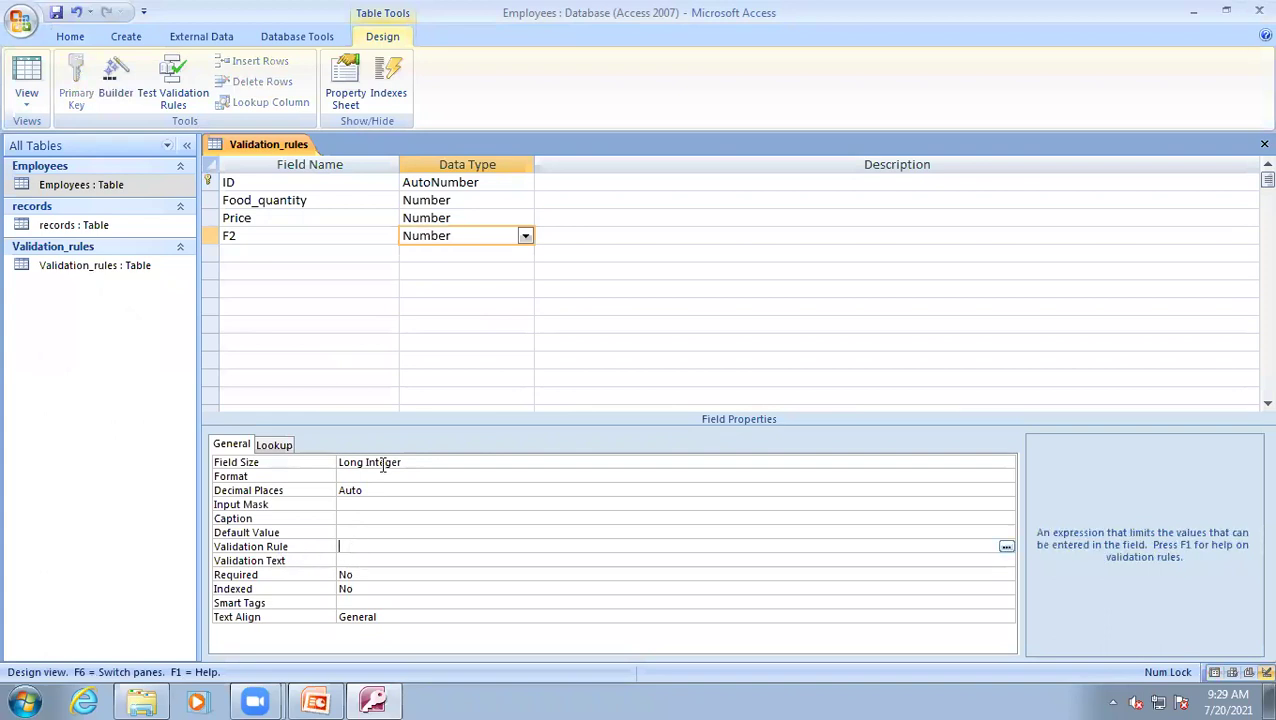
pyautogui.click(413, 461)
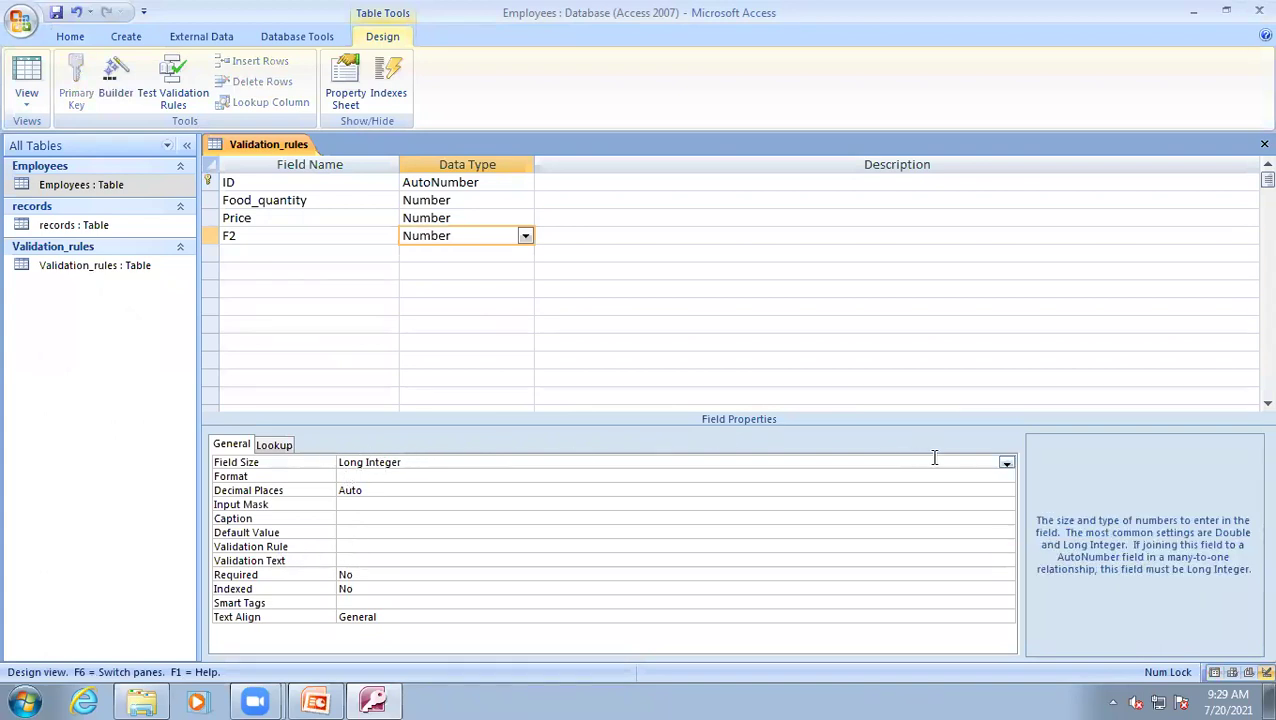
pyautogui.click(1006, 462)
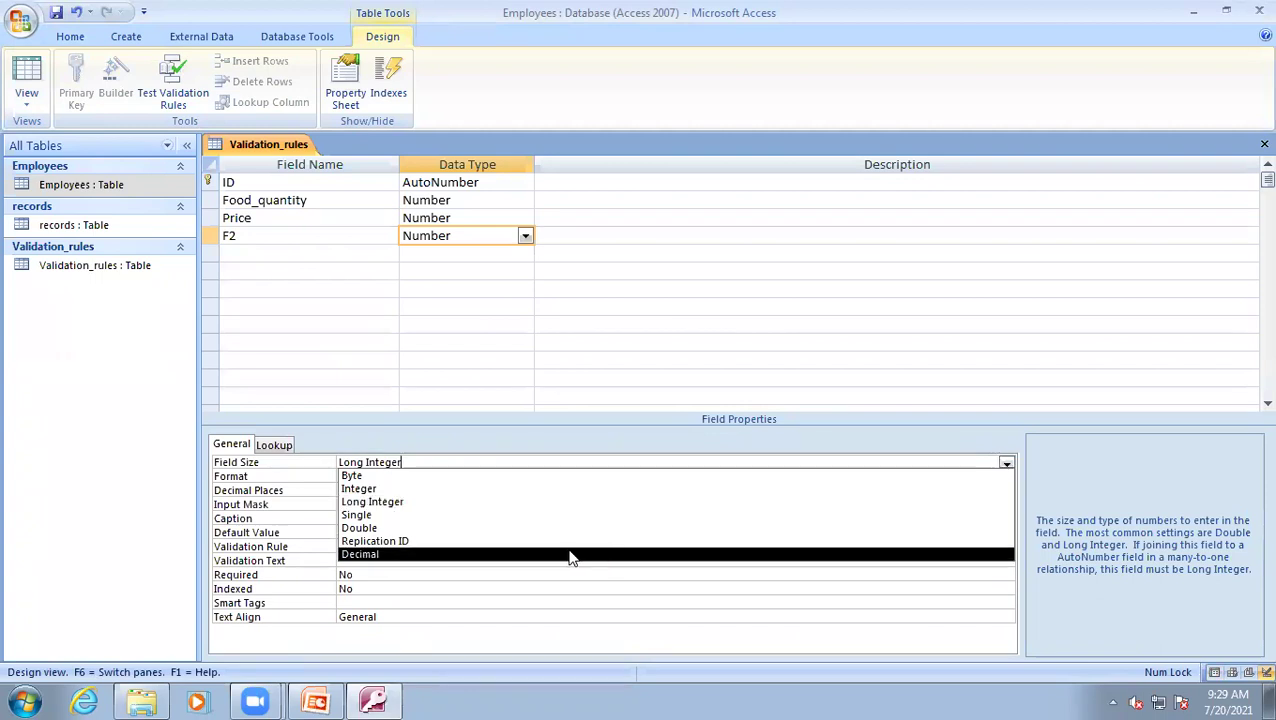
pyautogui.click(432, 515)
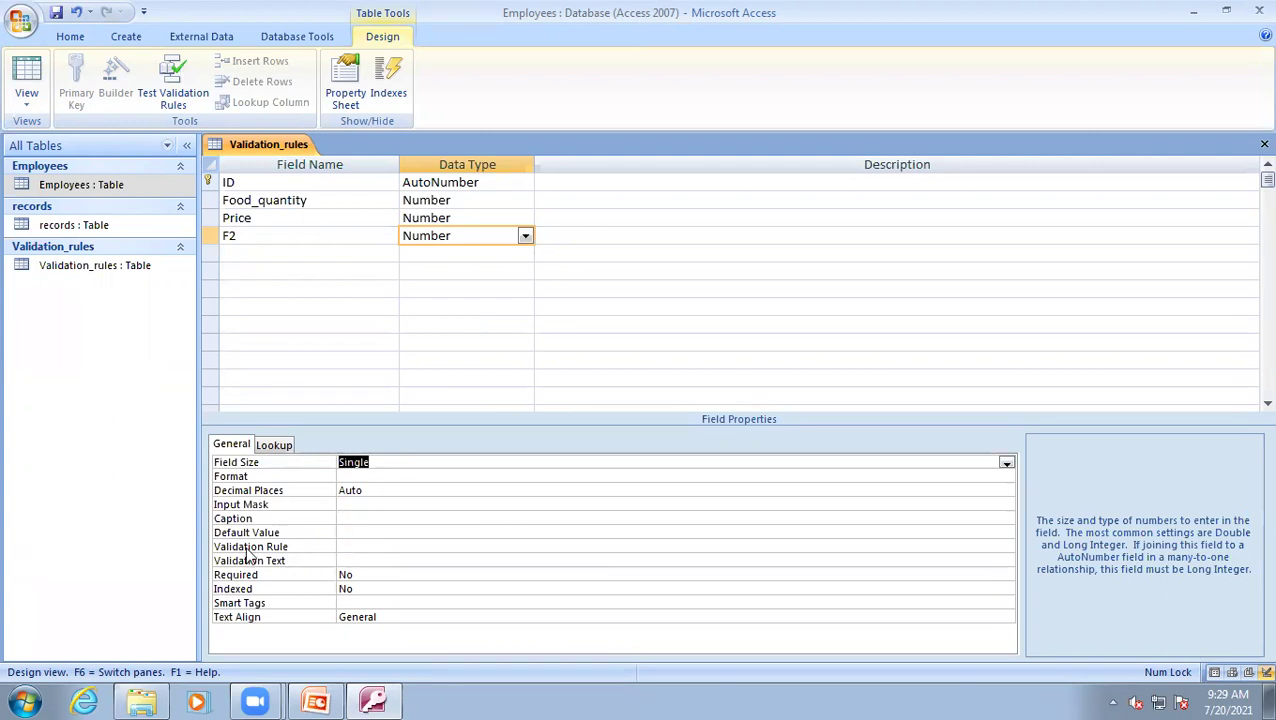
# Set the F2 field's validation rule to =10.8 and save the table, testing existing data and keeping the new rule
pyautogui.click(363, 546)
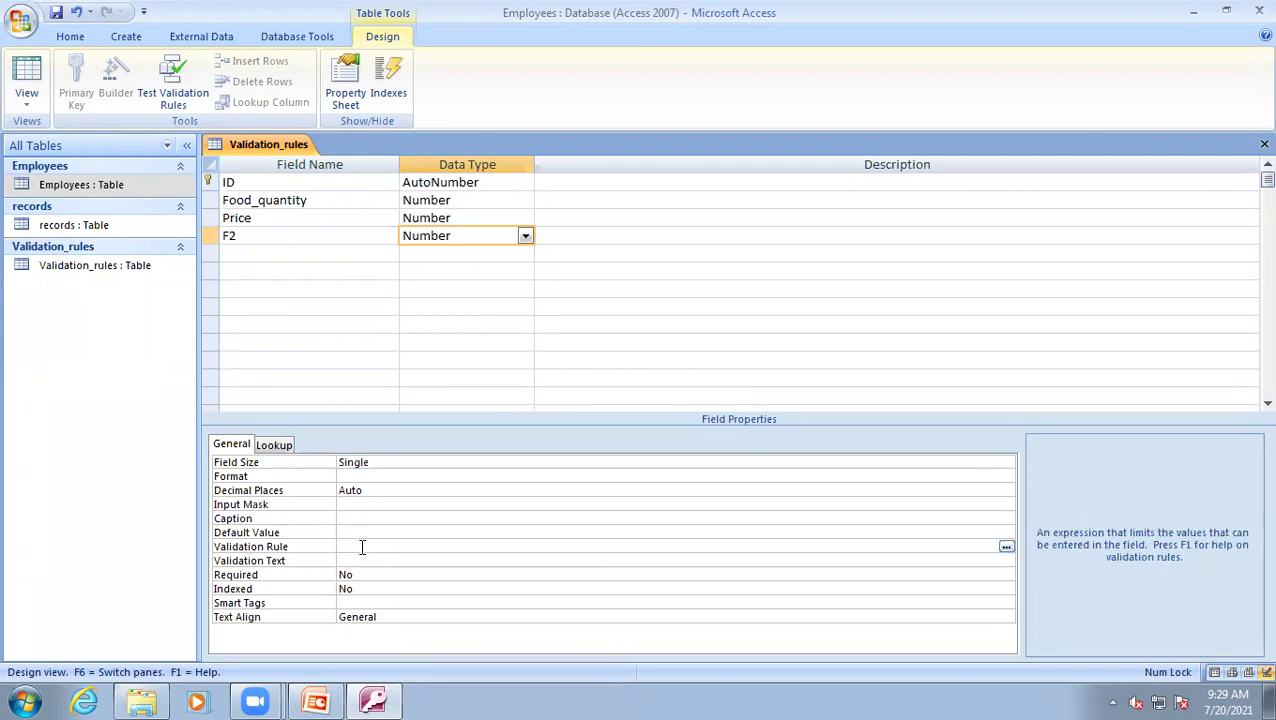
pyautogui.write('=10.8')
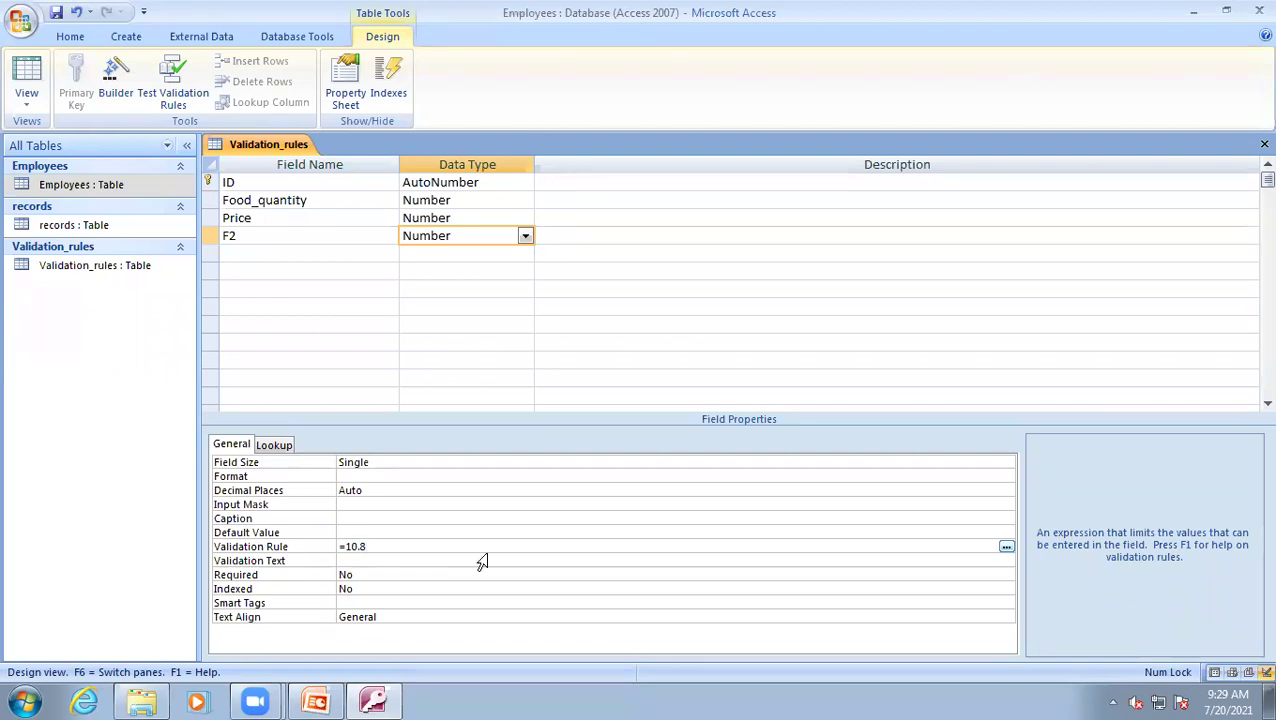
pyautogui.hotkey('ctrl', 's')
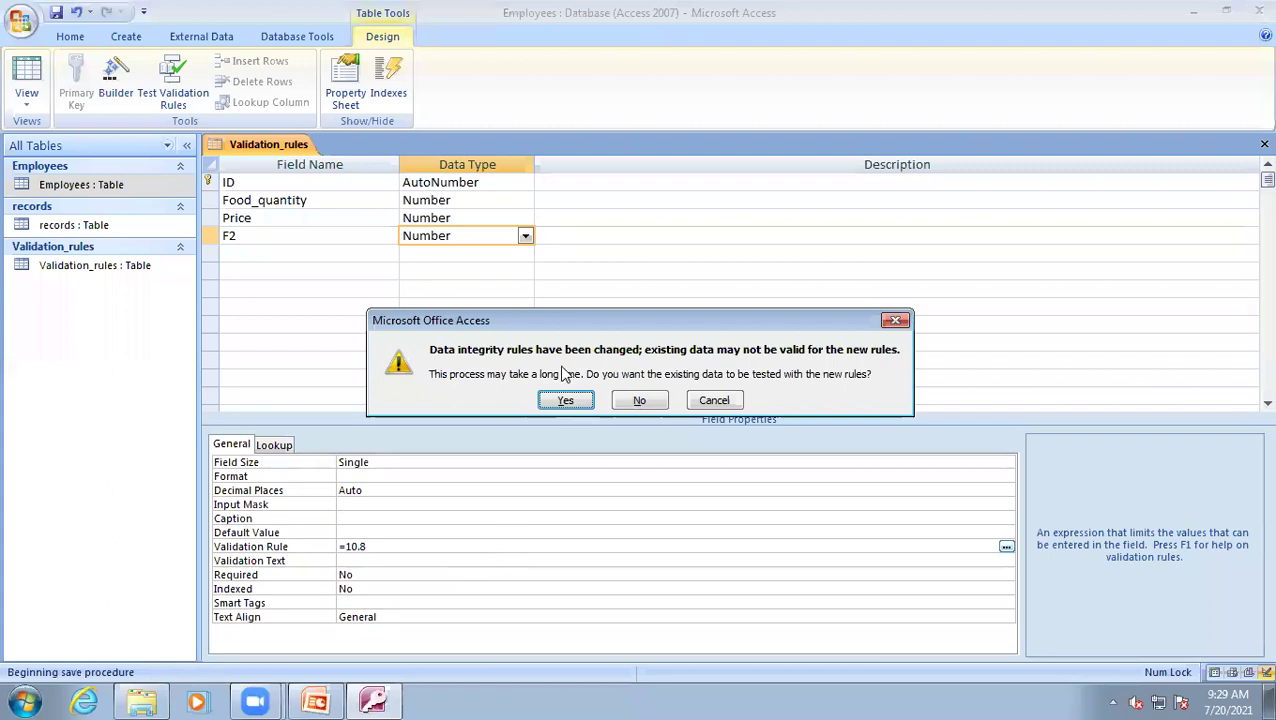
pyautogui.click(565, 400)
pyautogui.click(567, 422)
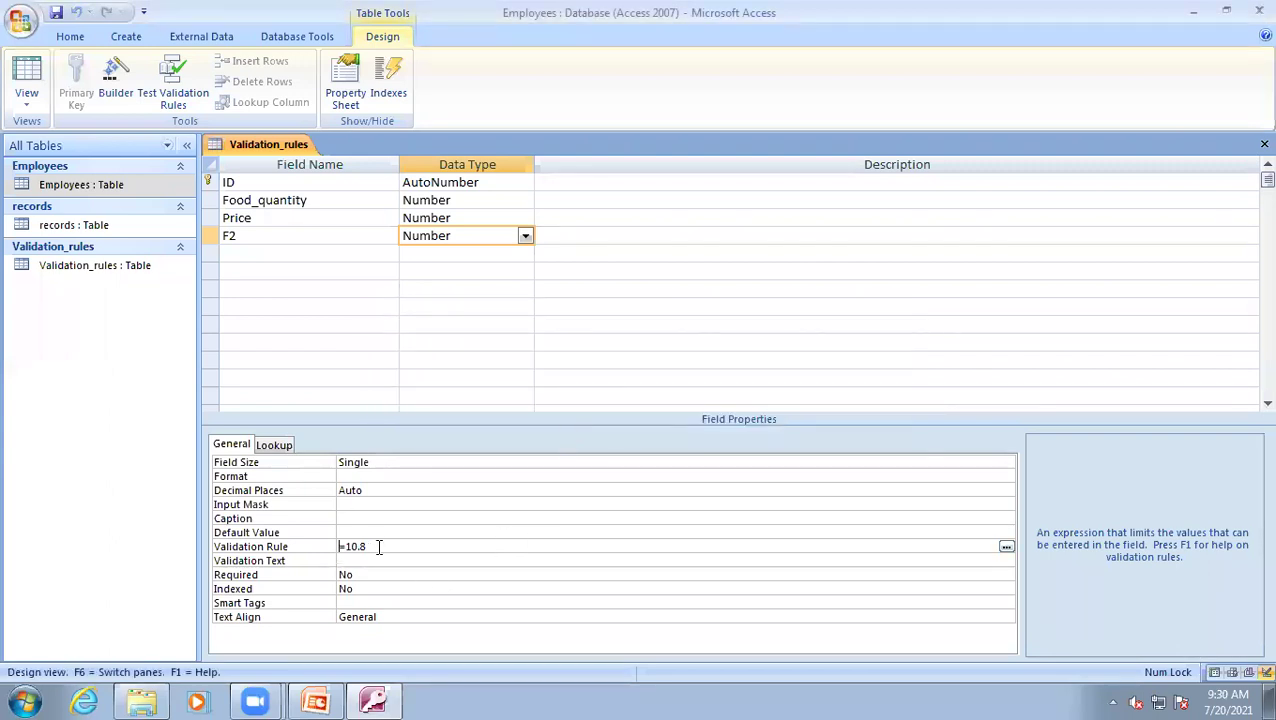
pyautogui.click(230, 237)
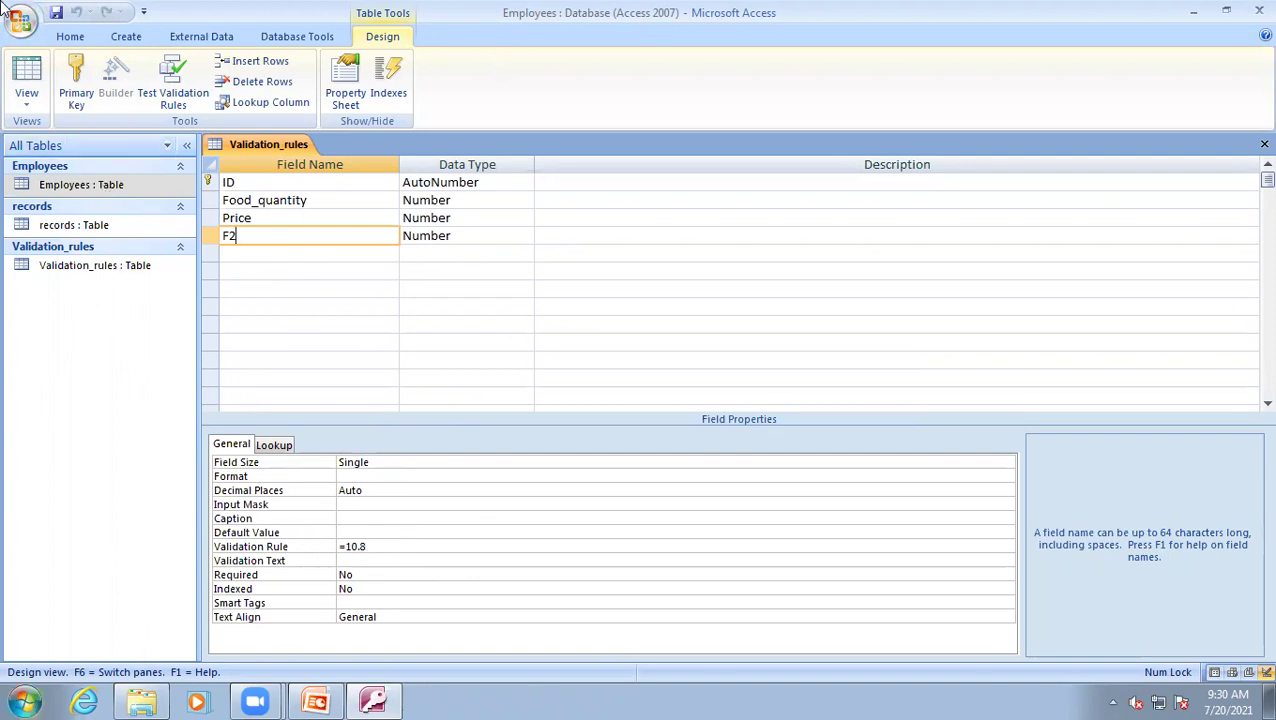
# Try 12.7 as the first record's F2 value in Datasheet view, and replace it with 10.8
pyautogui.click(30, 72)
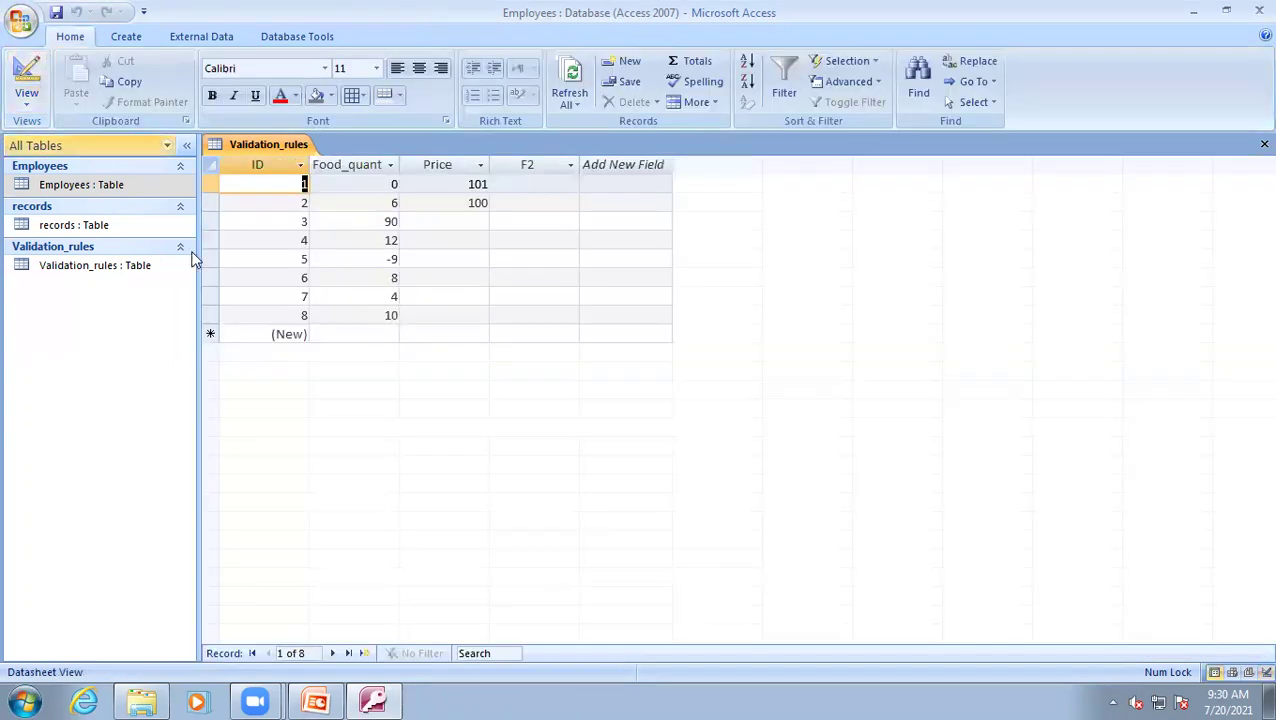
pyautogui.click(531, 183)
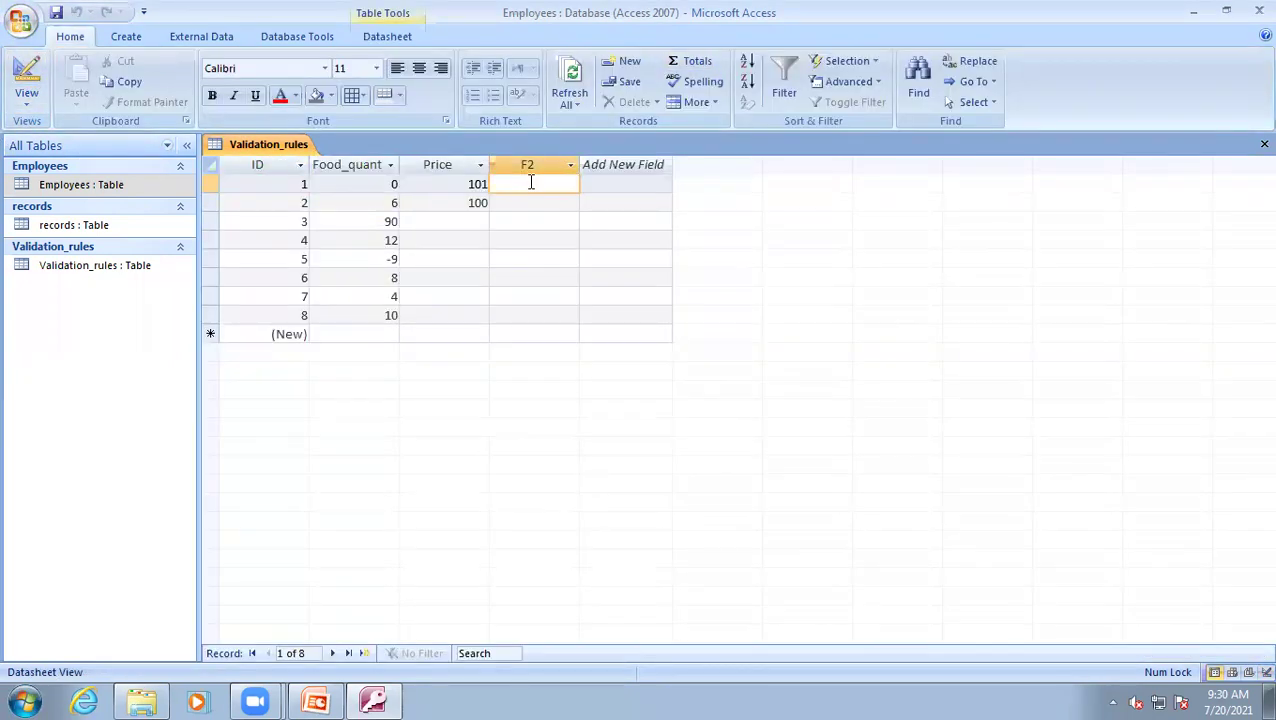
pyautogui.write('12.7')
pyautogui.press('Return')
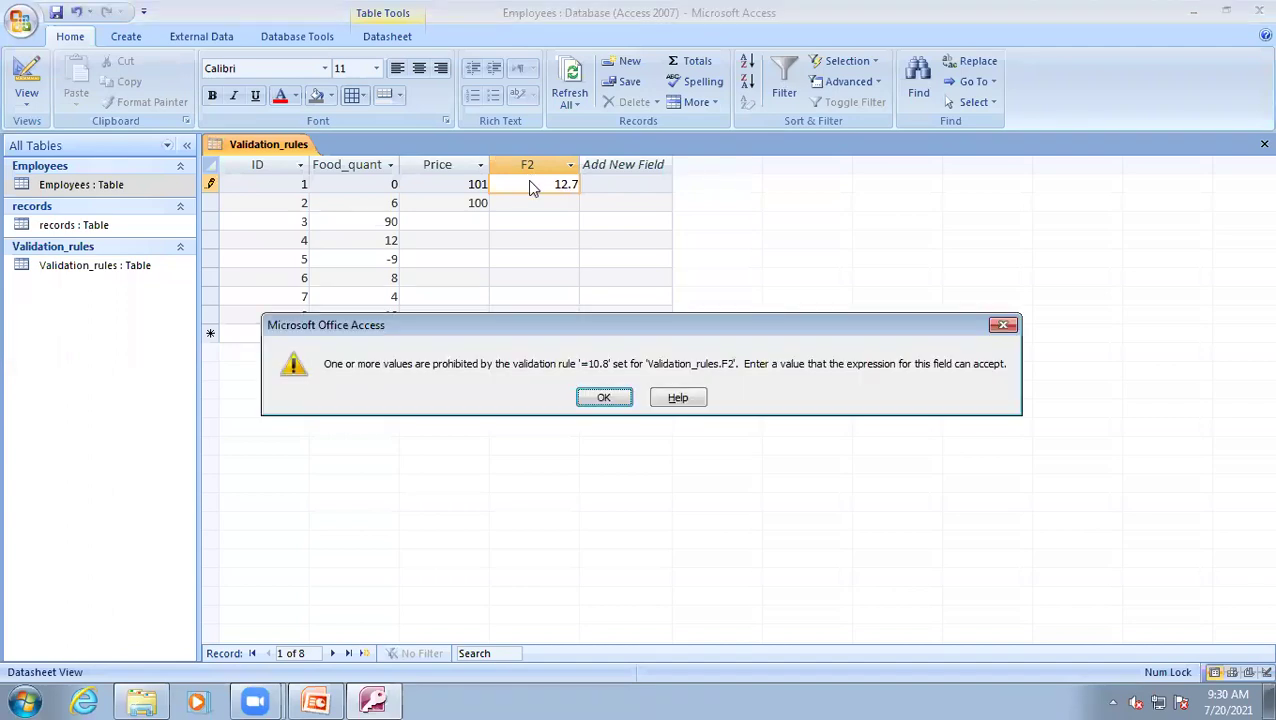
pyautogui.click(606, 399)
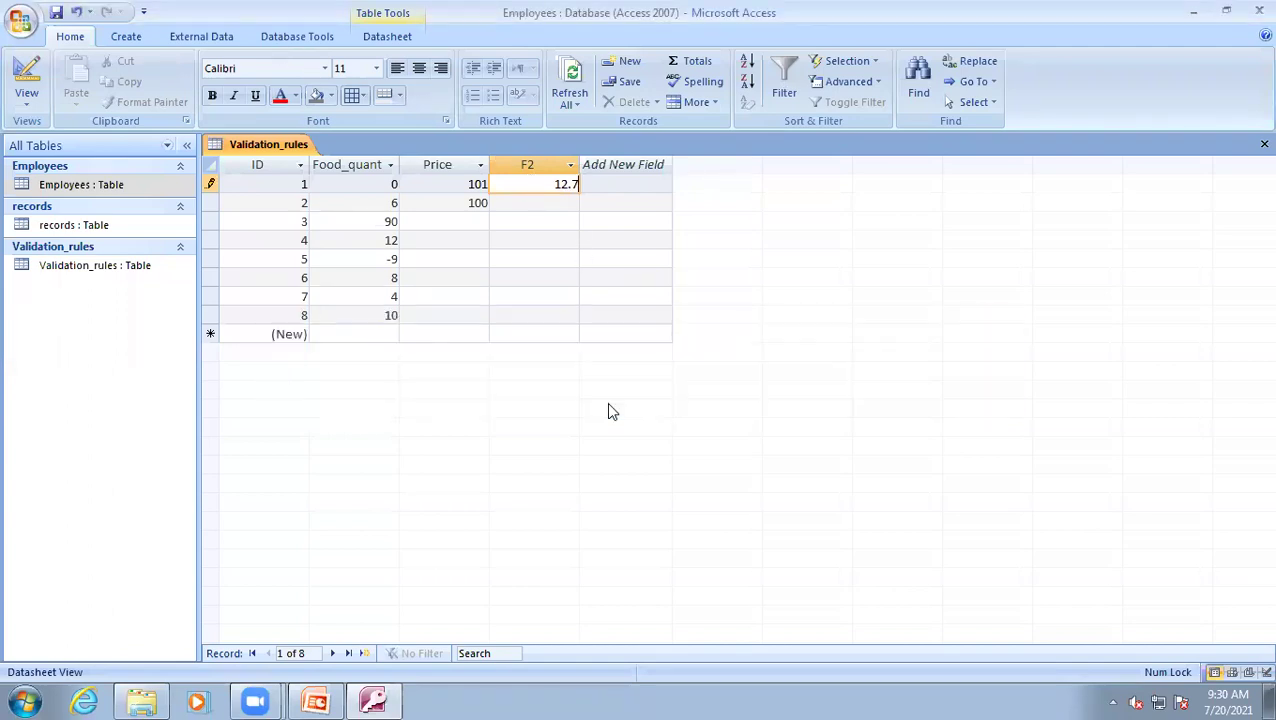
pyautogui.press('BackSpace')
pyautogui.press('BackSpace')
pyautogui.press('BackSpace')
pyautogui.write('0.8')
pyautogui.press('Return')
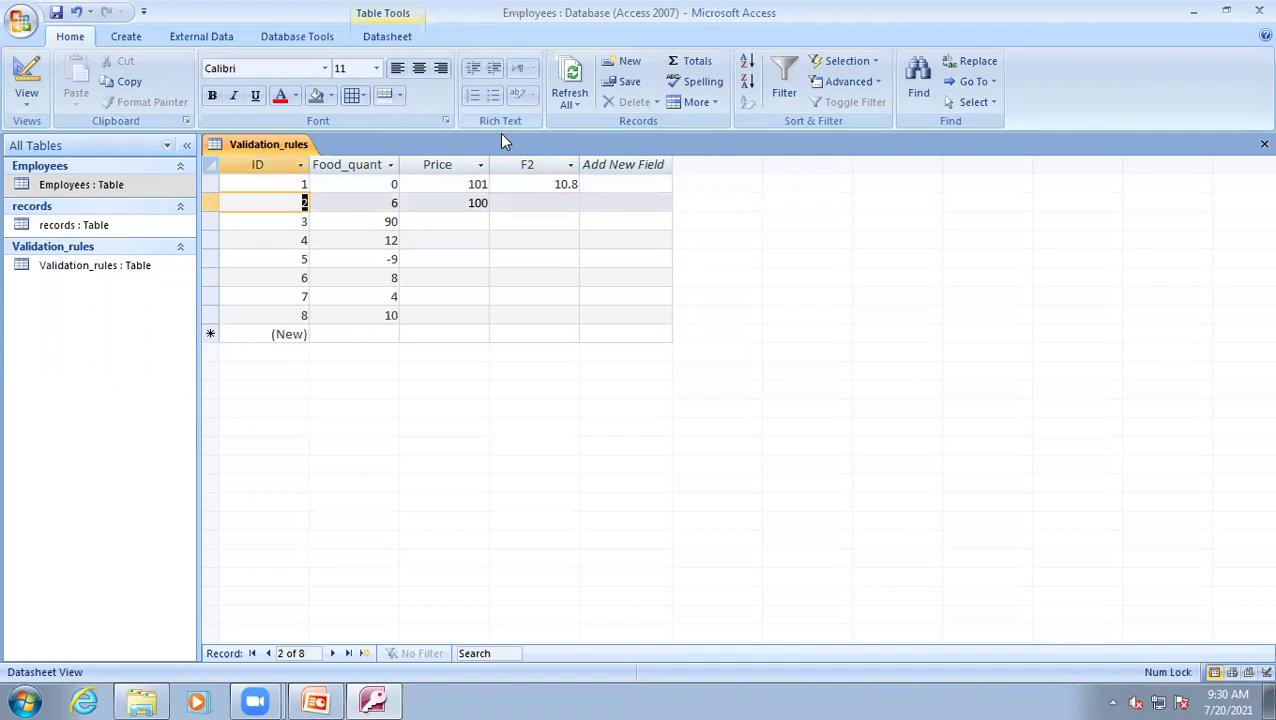
pyautogui.click(535, 205)
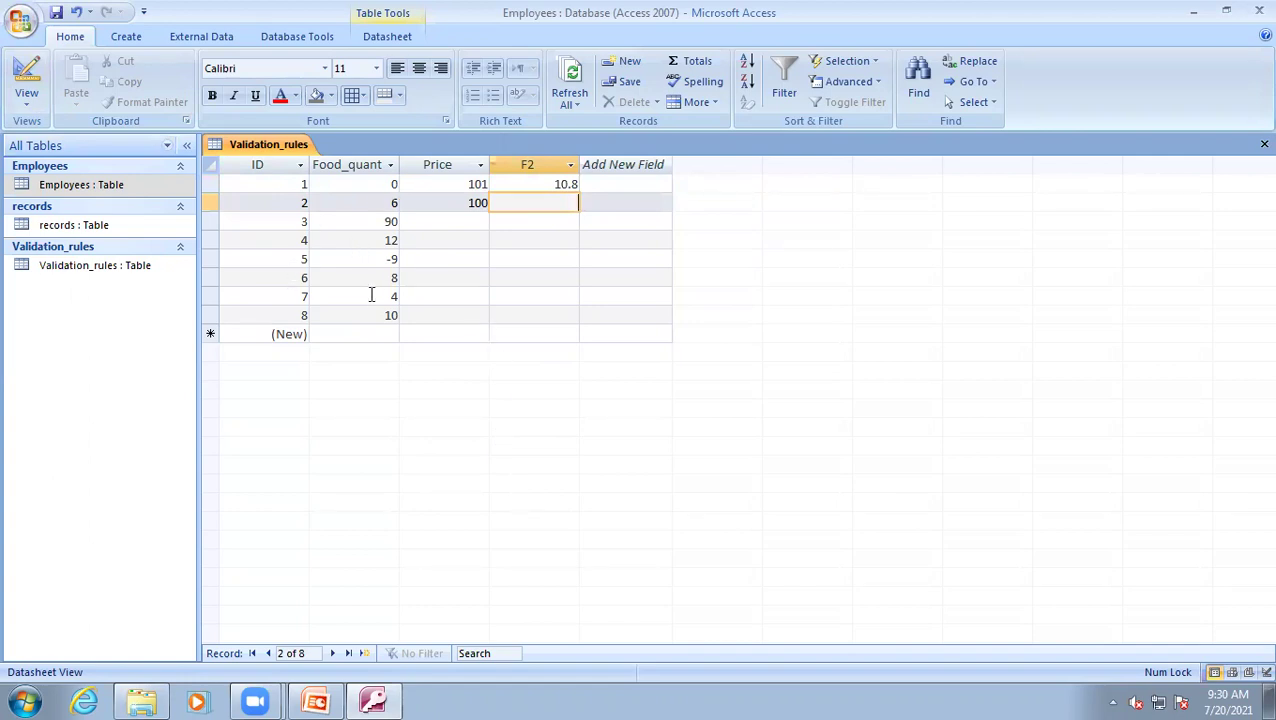
# Examine the available field sizes for the F2 field in Design view without changing the setting
pyautogui.click(30, 68)
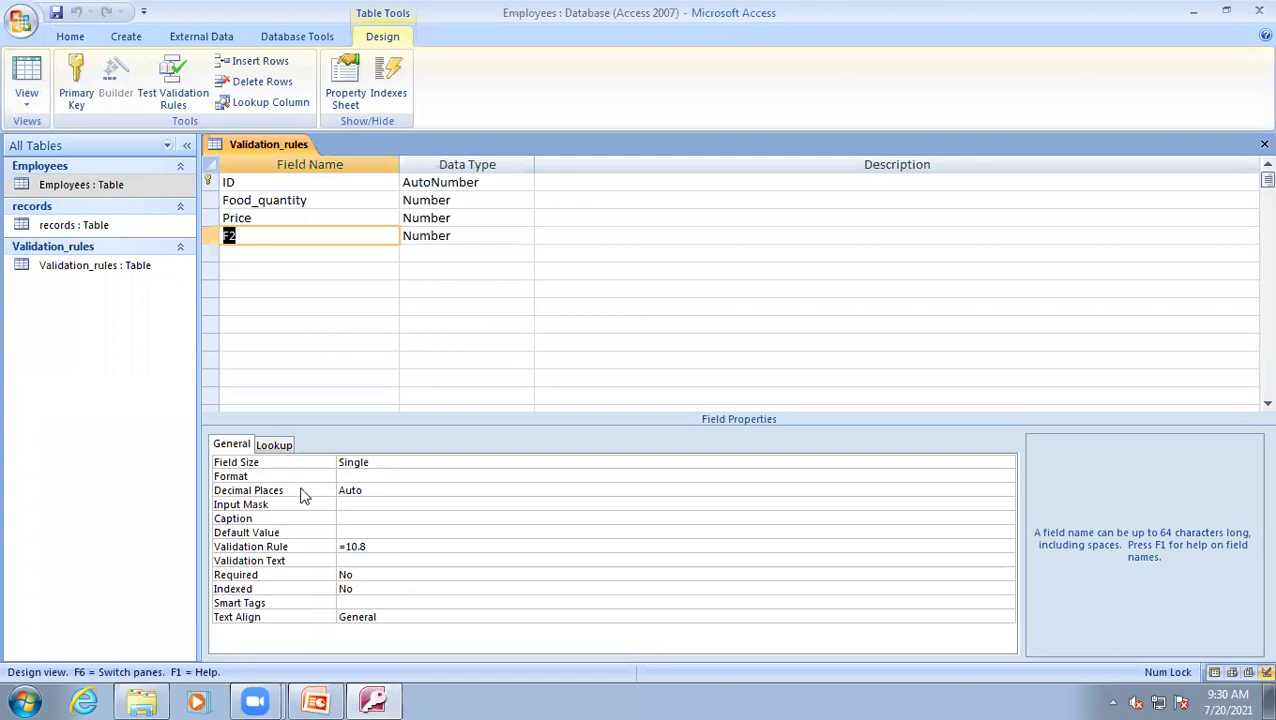
pyautogui.click(385, 462)
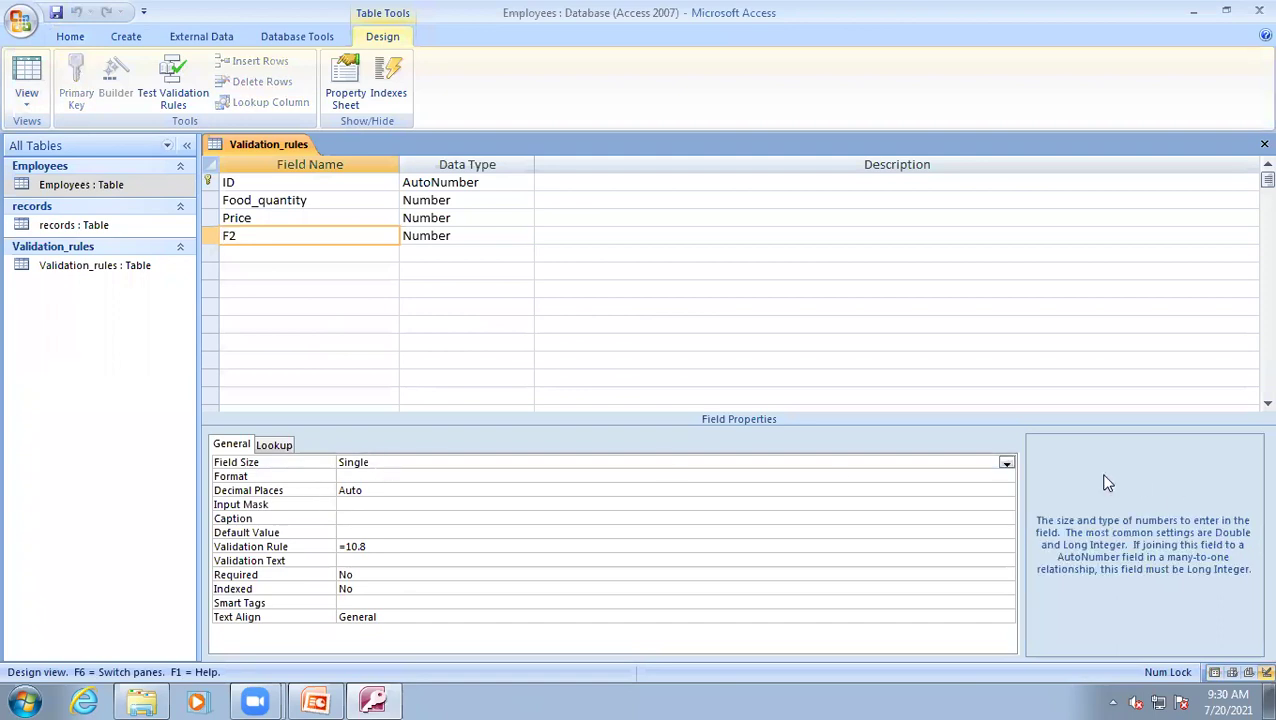
pyautogui.click(1006, 462)
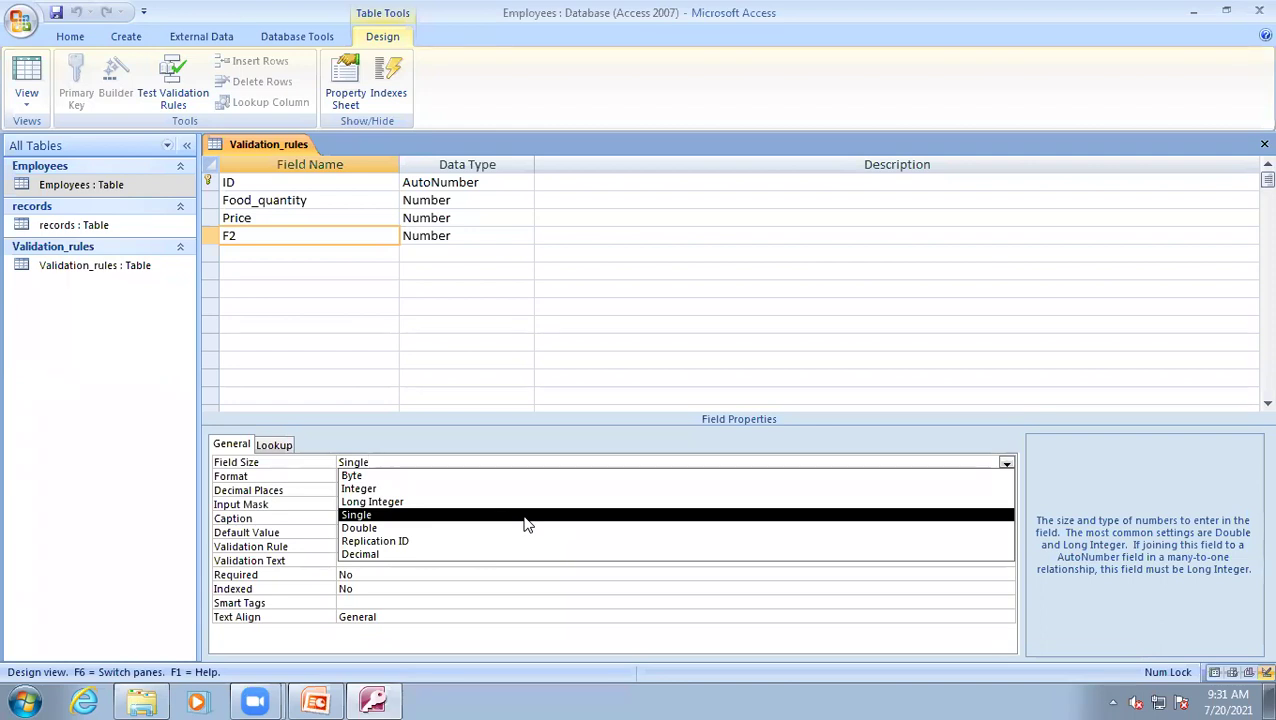
pyautogui.click(455, 430)
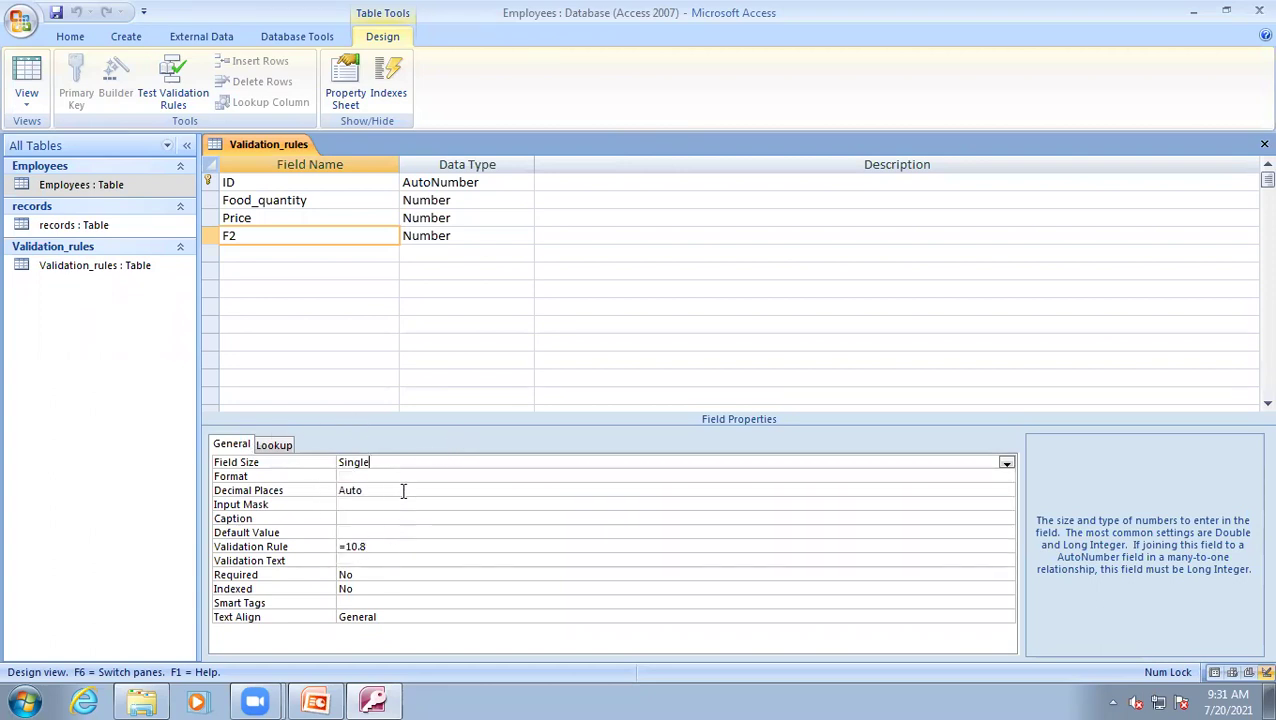